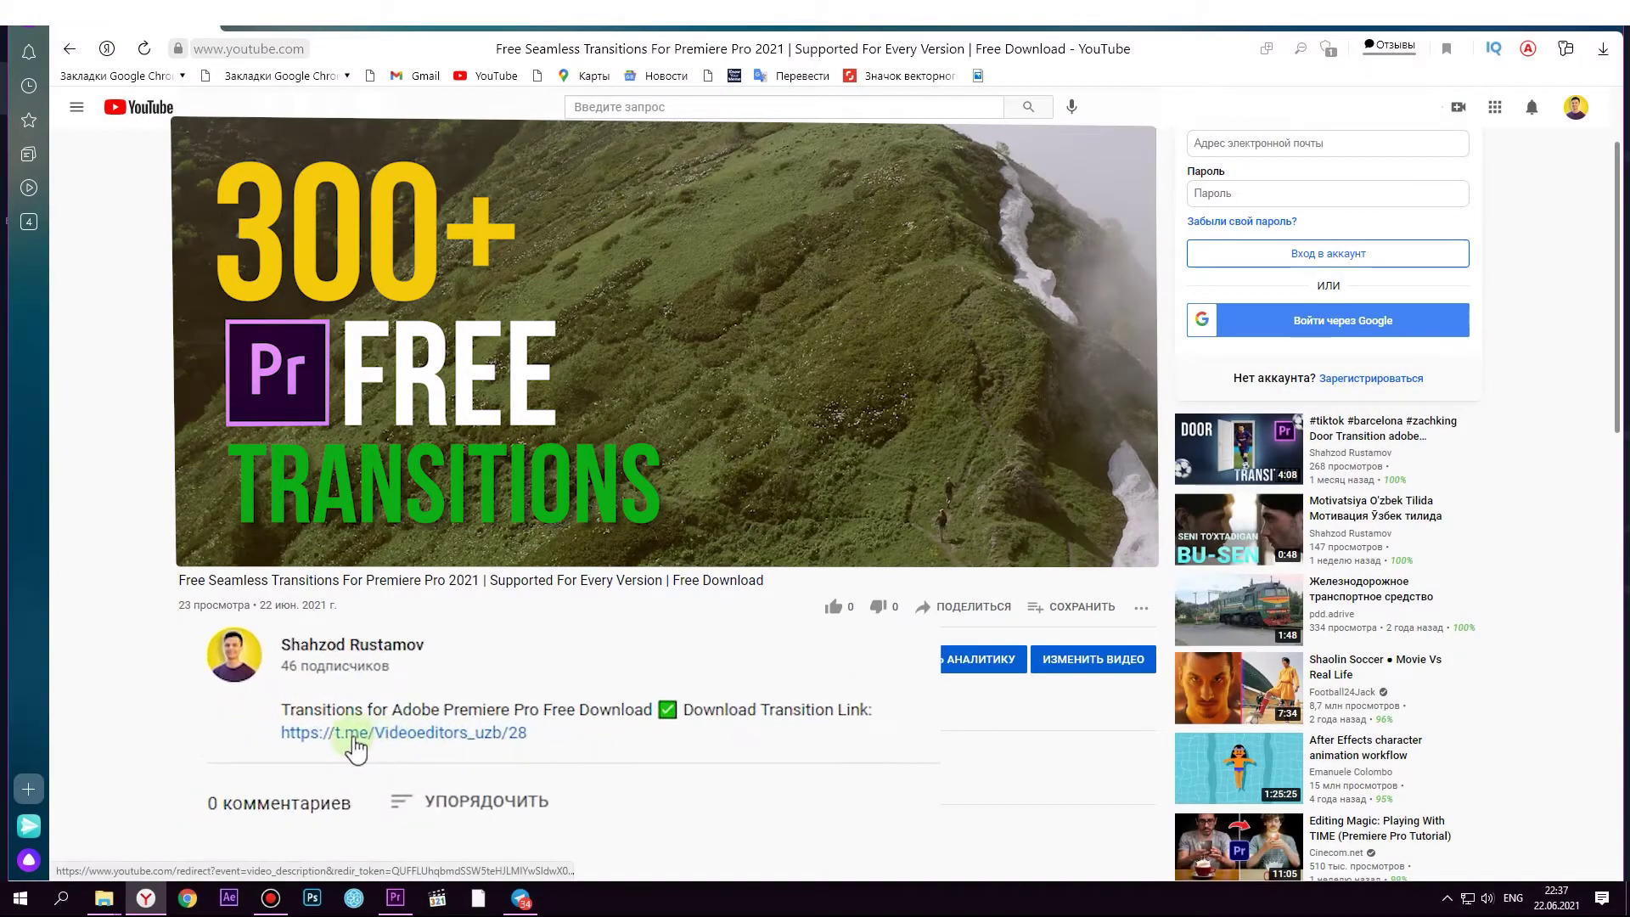
Follow the t.me link in the YouTube description and open it in Telegram Desktop
left_click(370, 711)
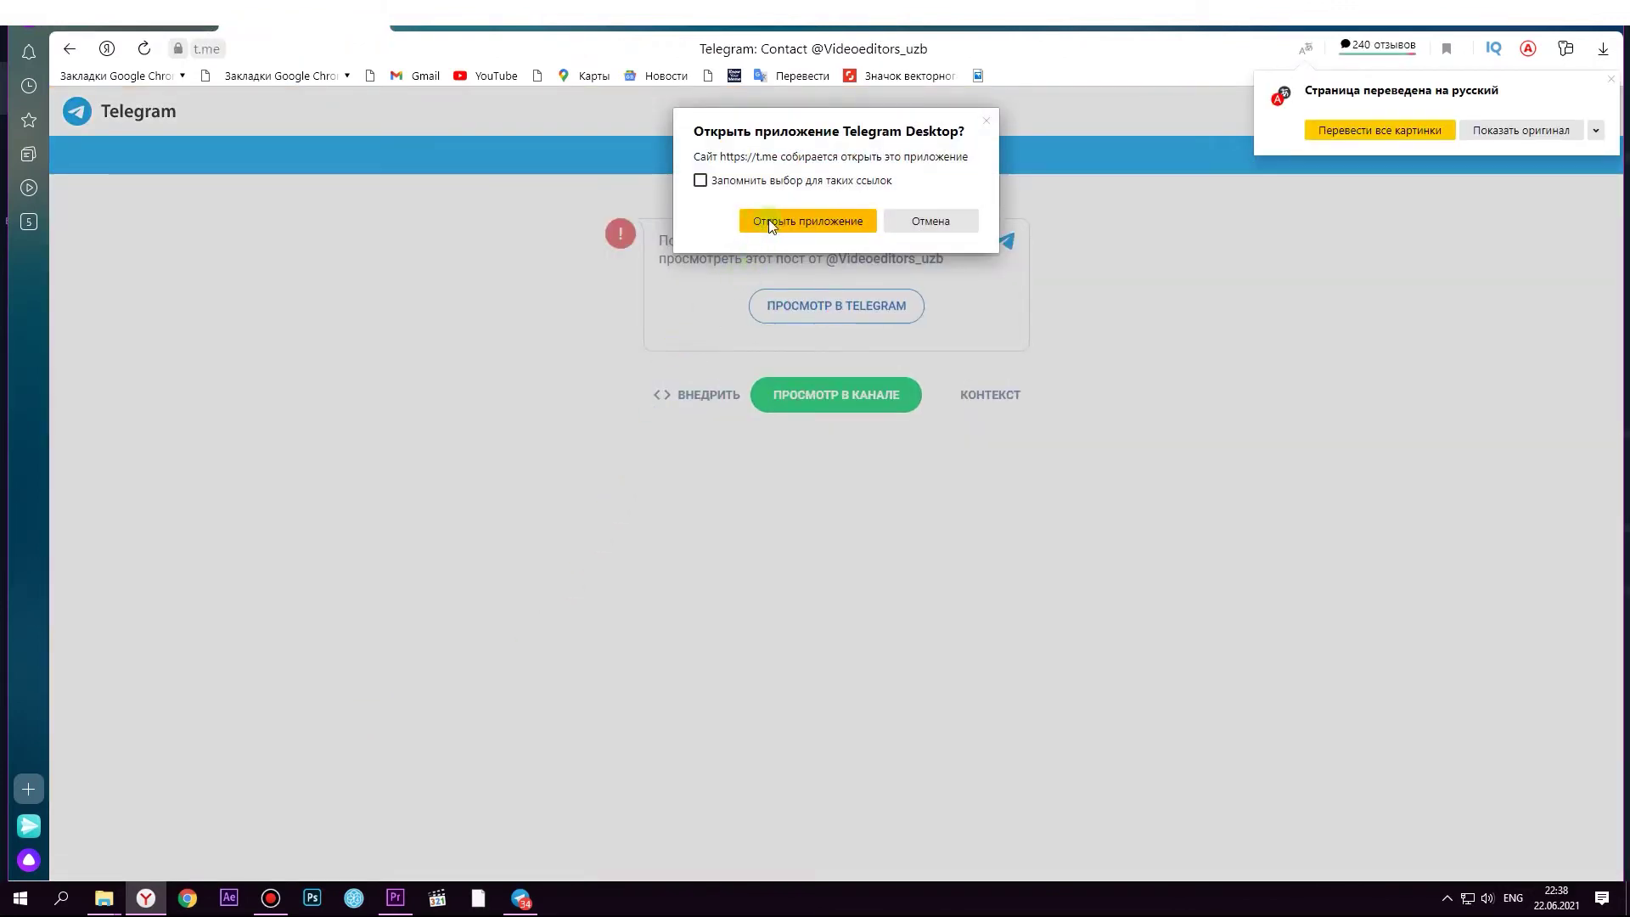
left_click(834, 219)
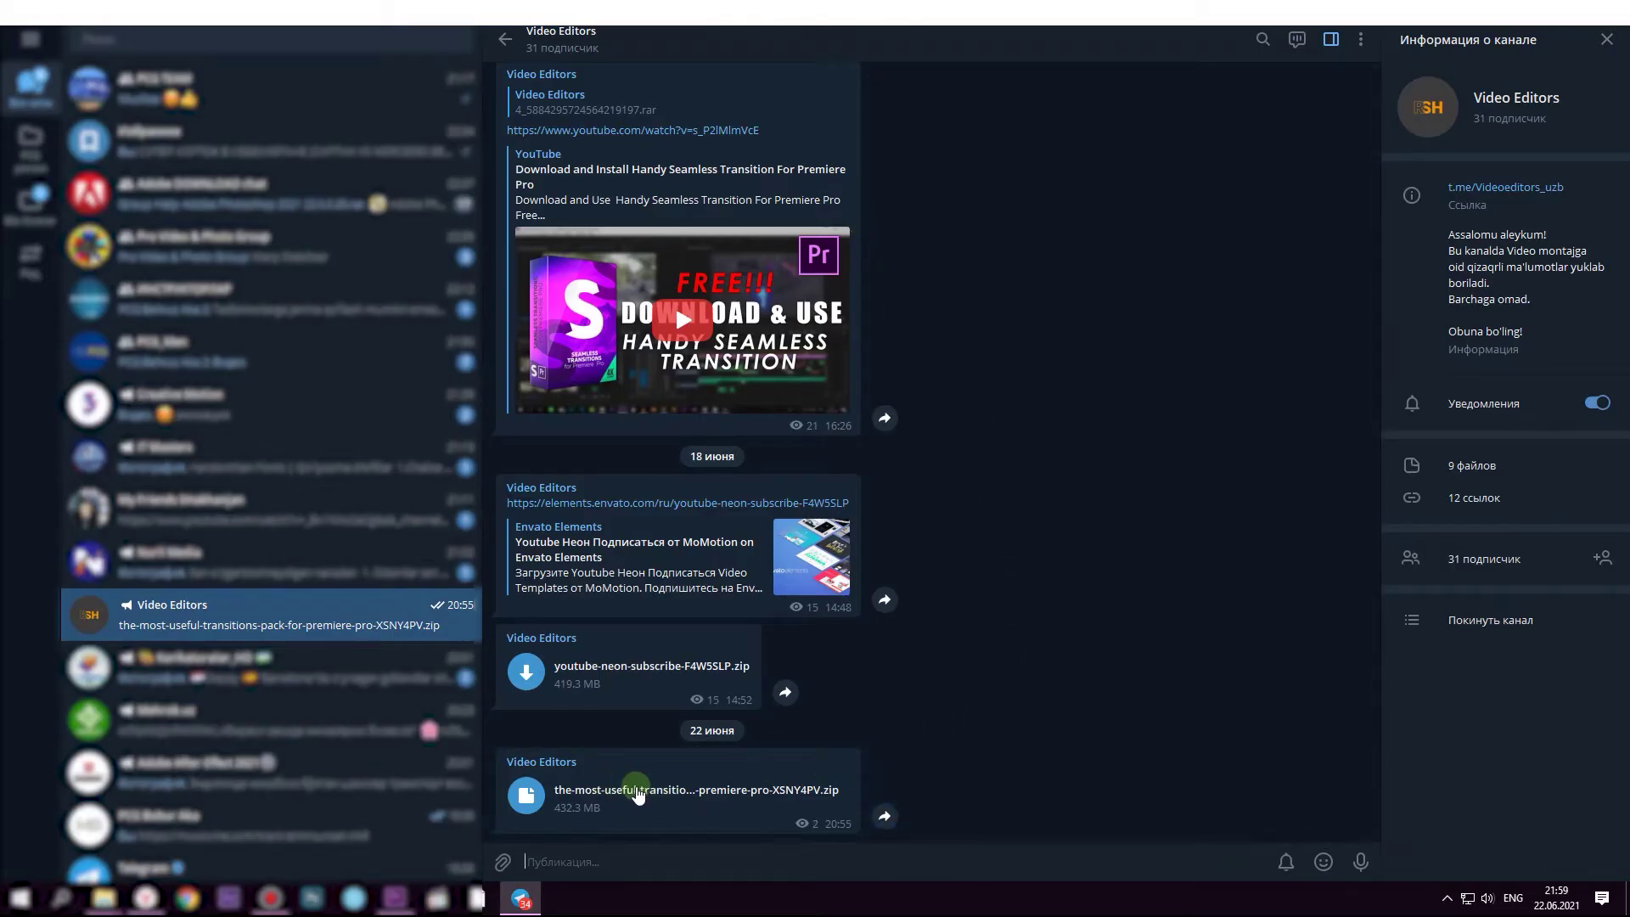
Save the transitions zip message with 'Save file as' and browse to the WORK (E:) drive
right_click(683, 782)
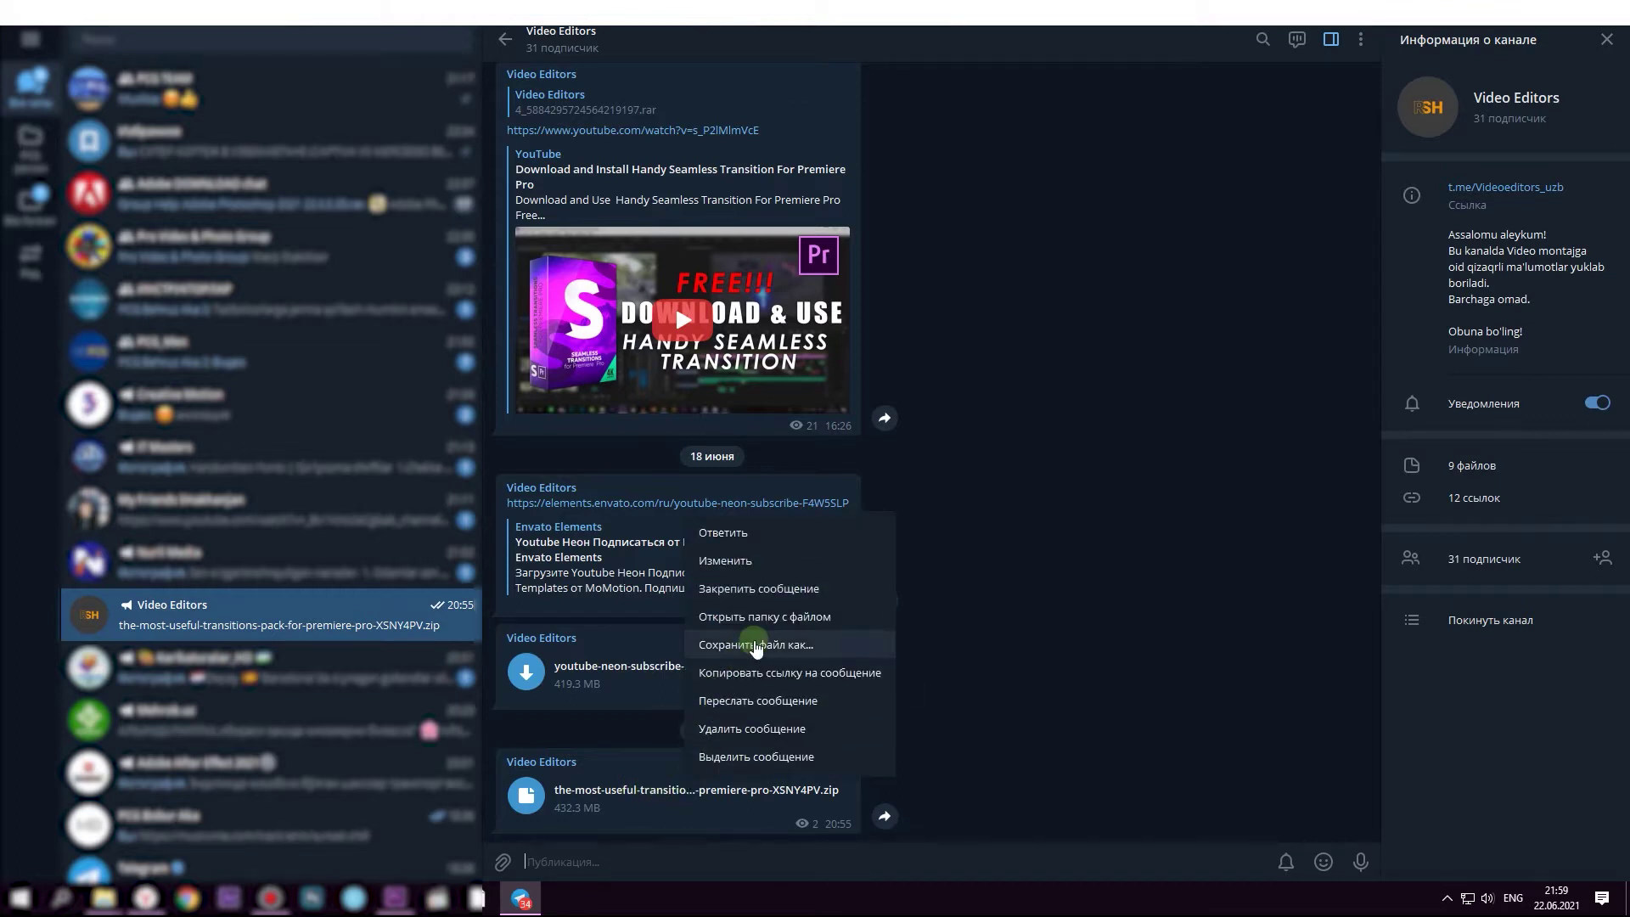
left_click(868, 645)
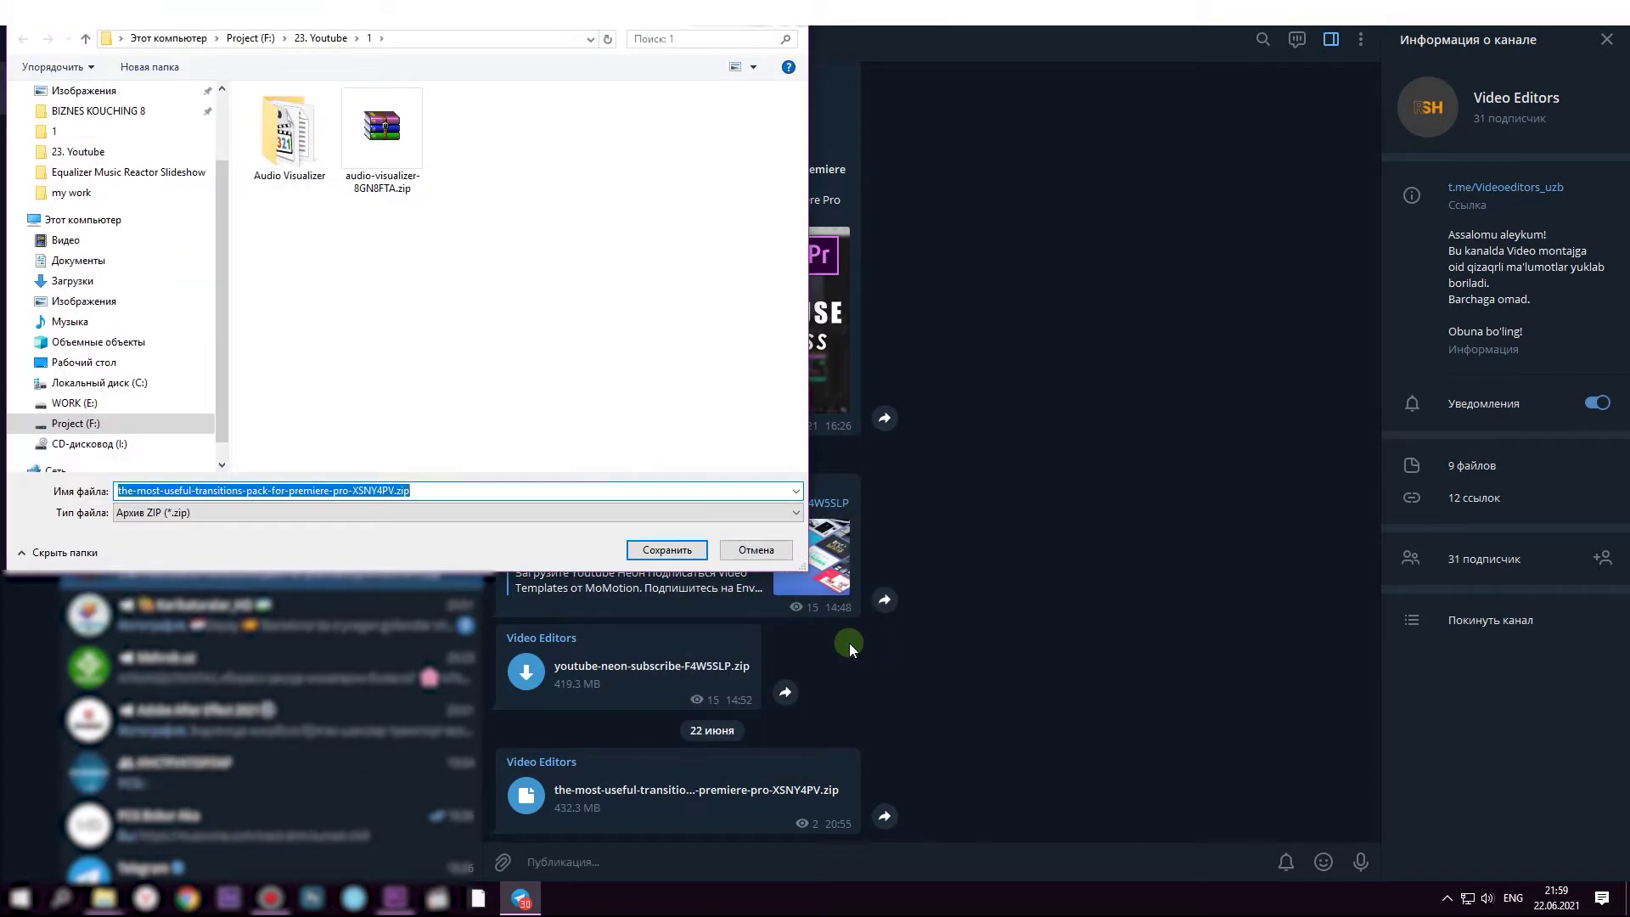
left_click(85, 404)
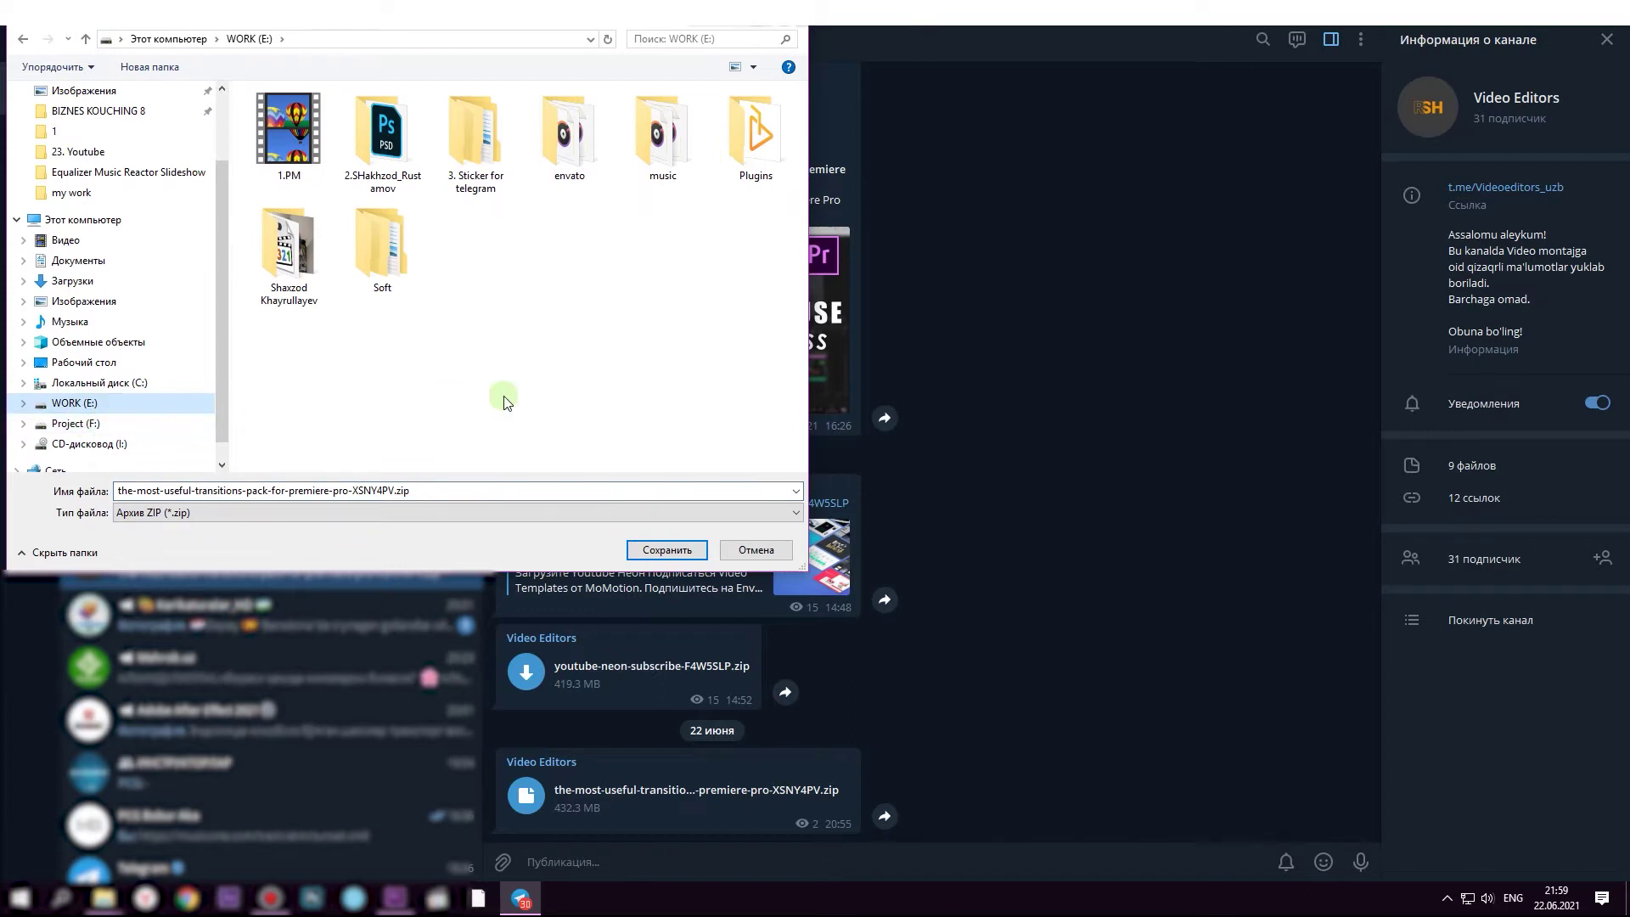
Create a 'my transitions' folder on WORK (E:) and save the zip into it
right_click(539, 384)
mouse_move(590, 573)
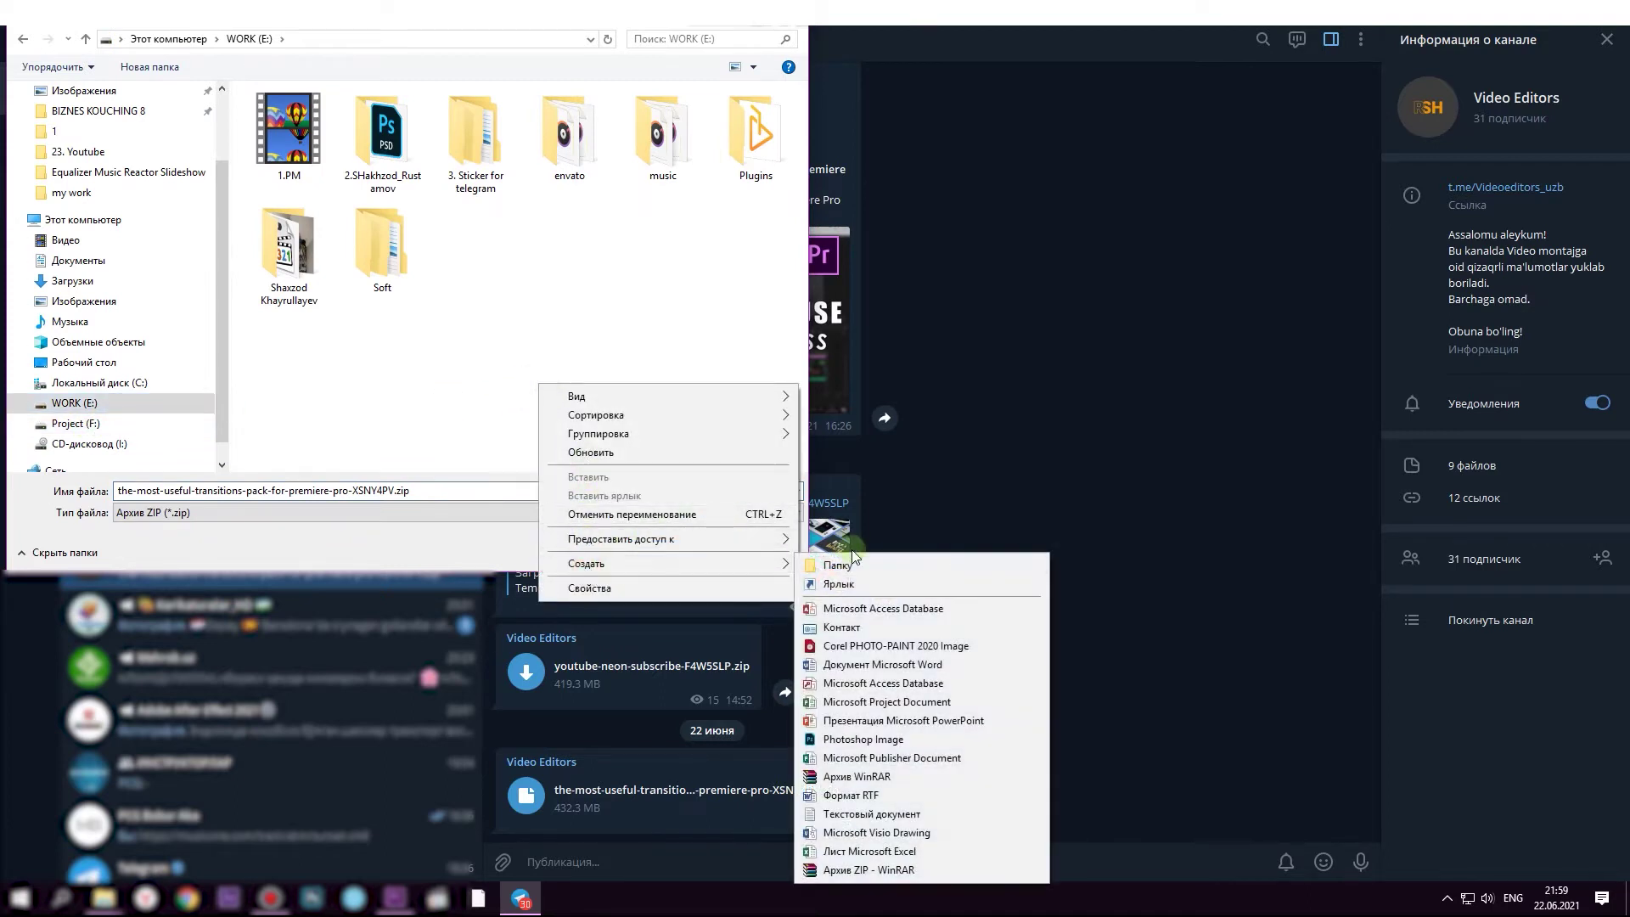
left_click(849, 566)
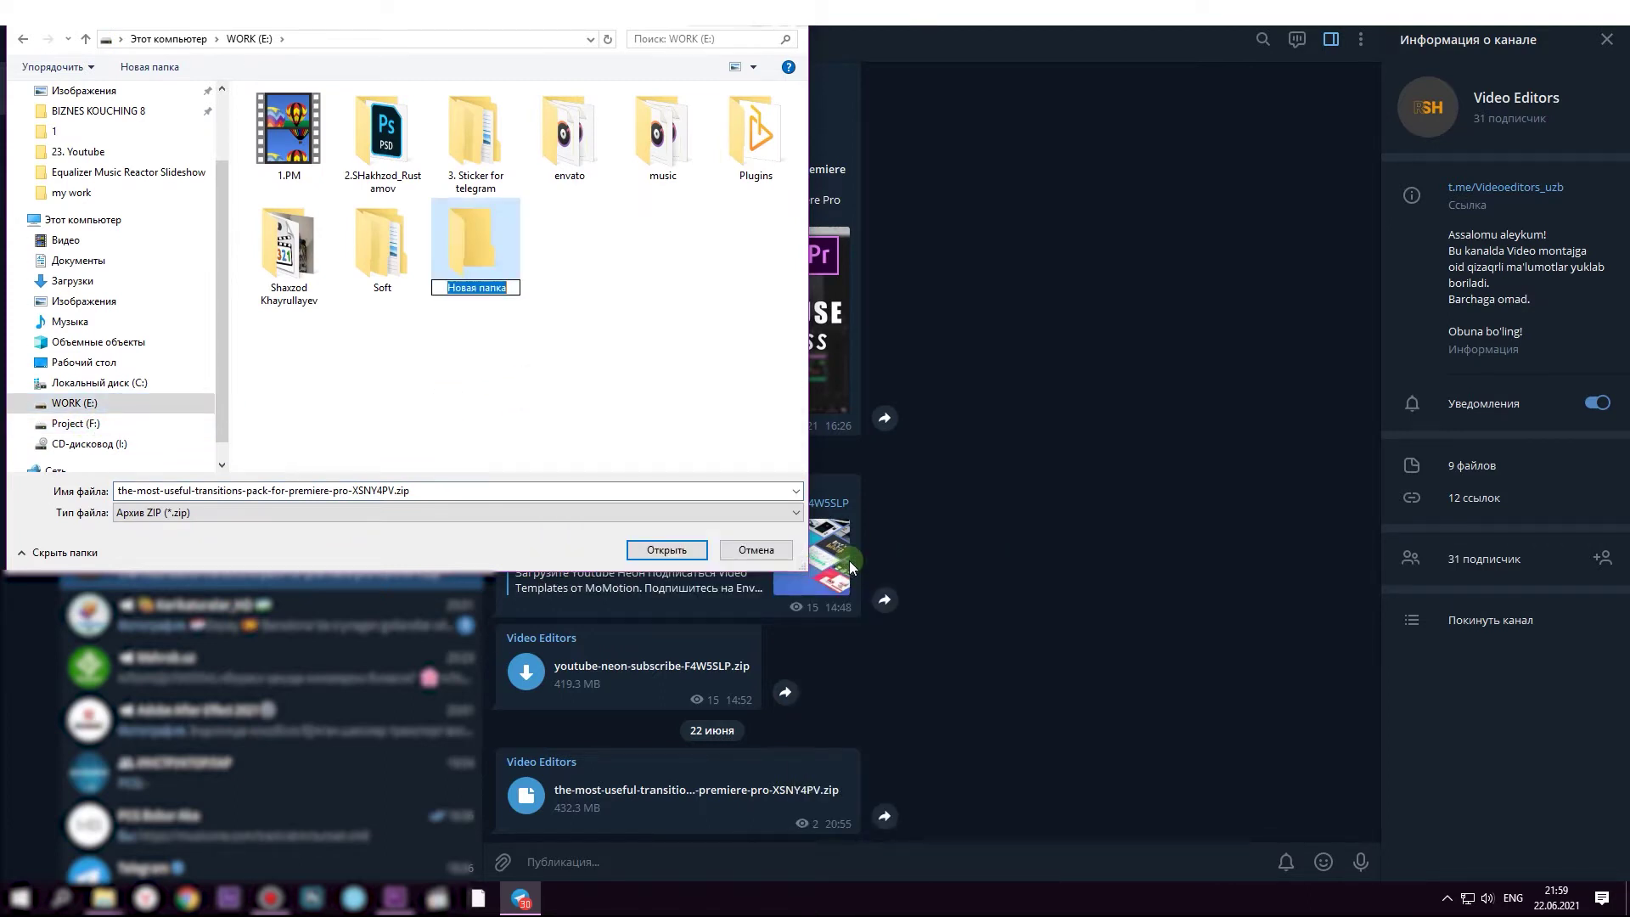
type("my ")
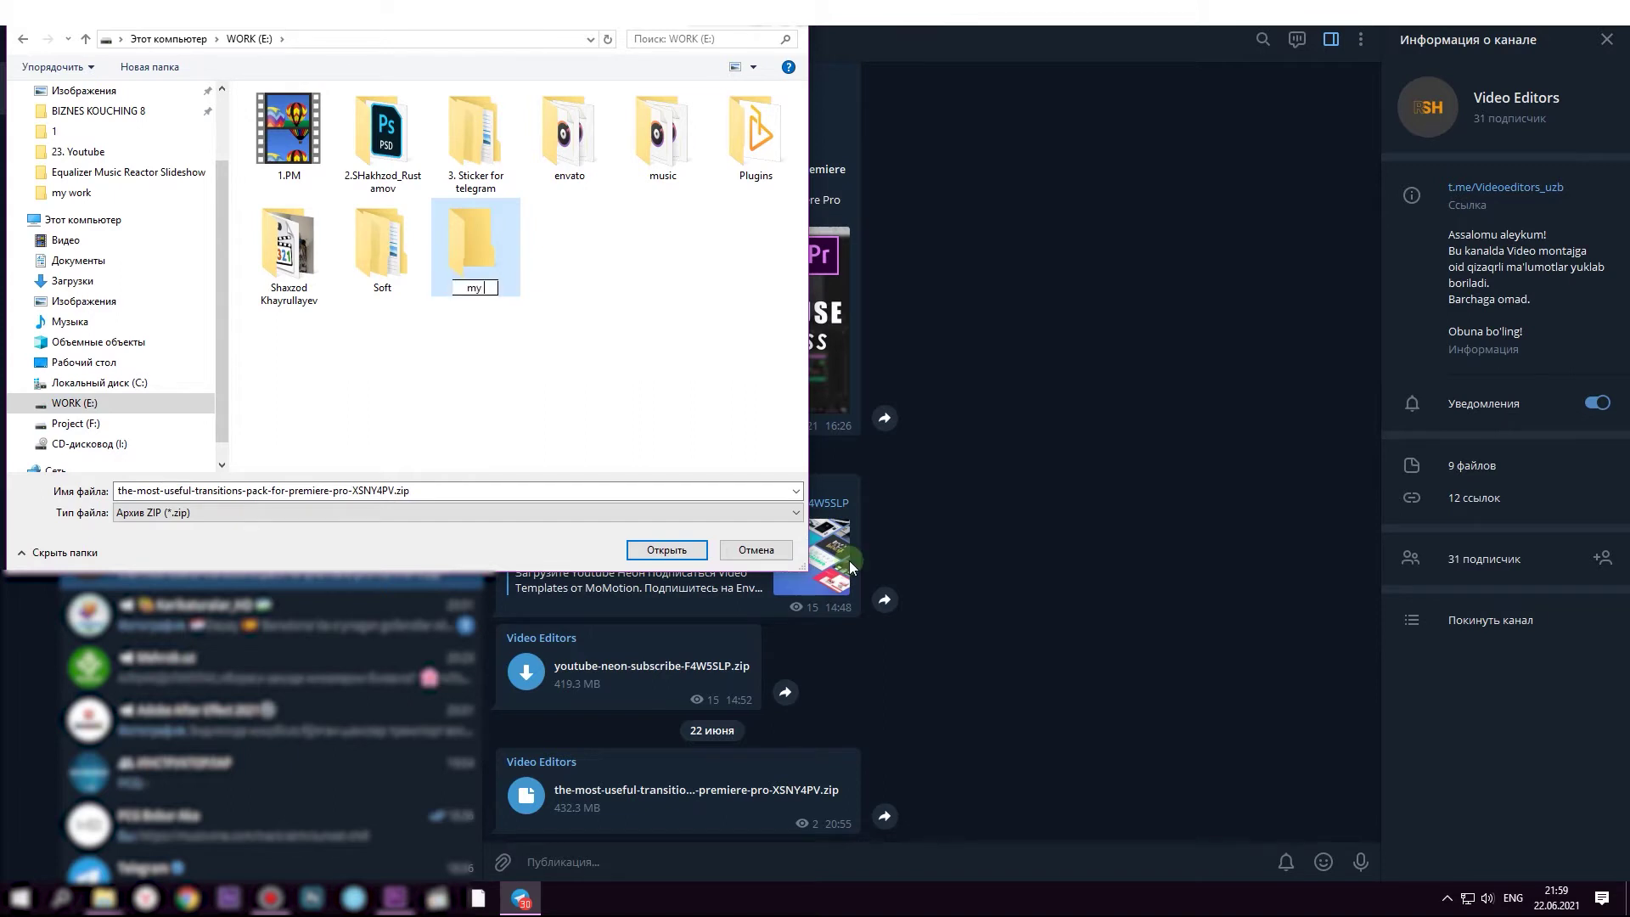
type("transitio")
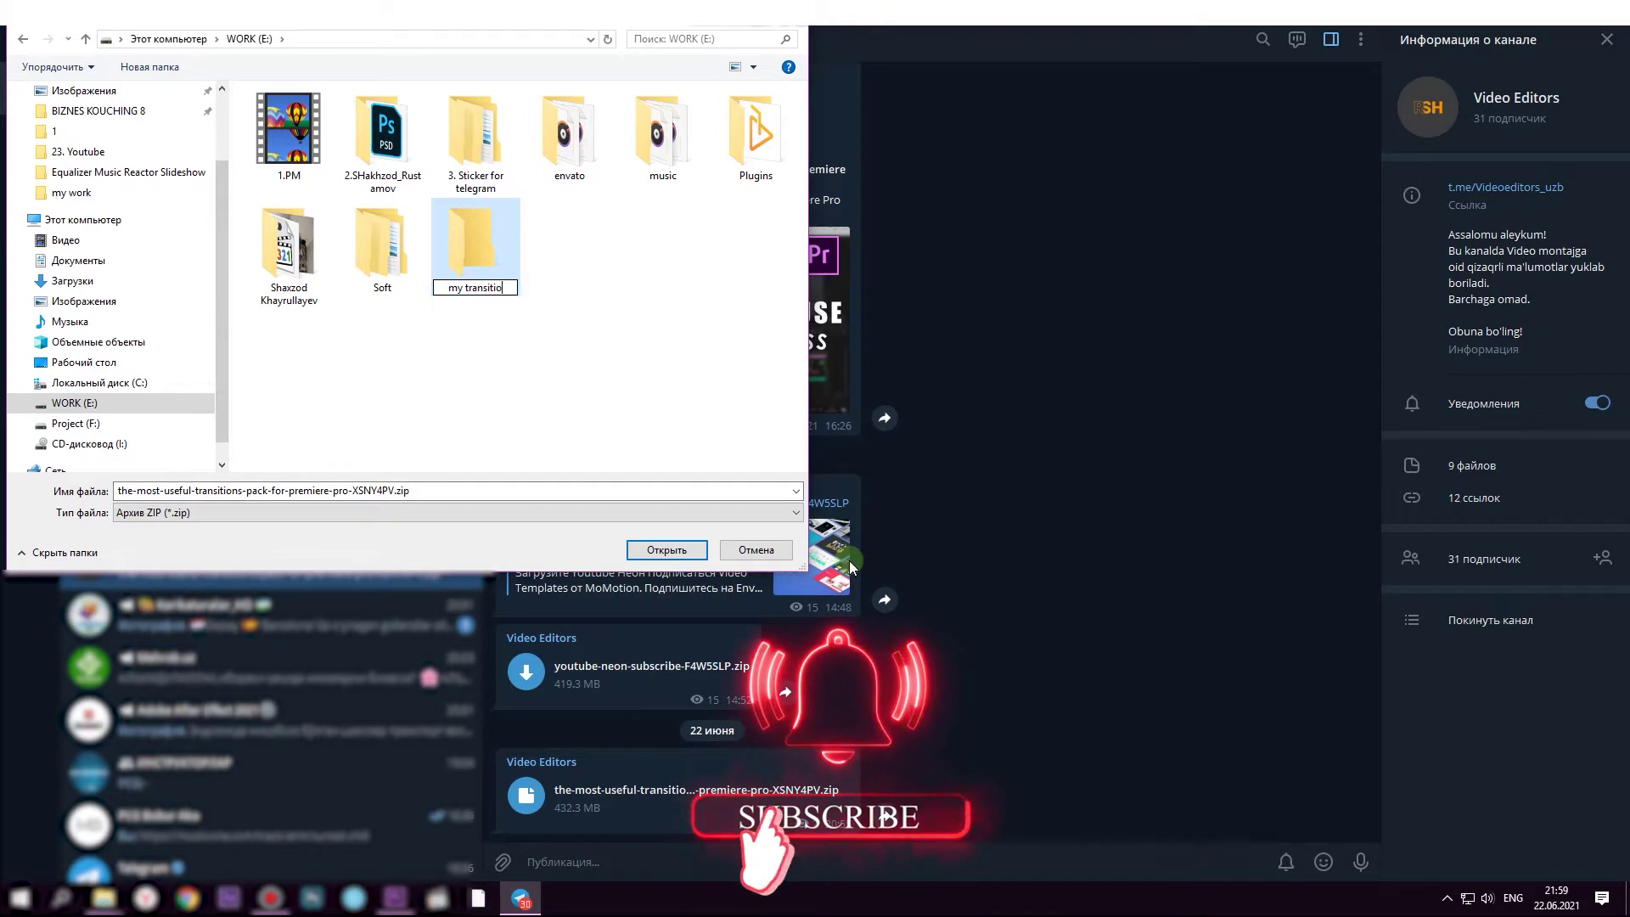
type("ns")
left_click(667, 385)
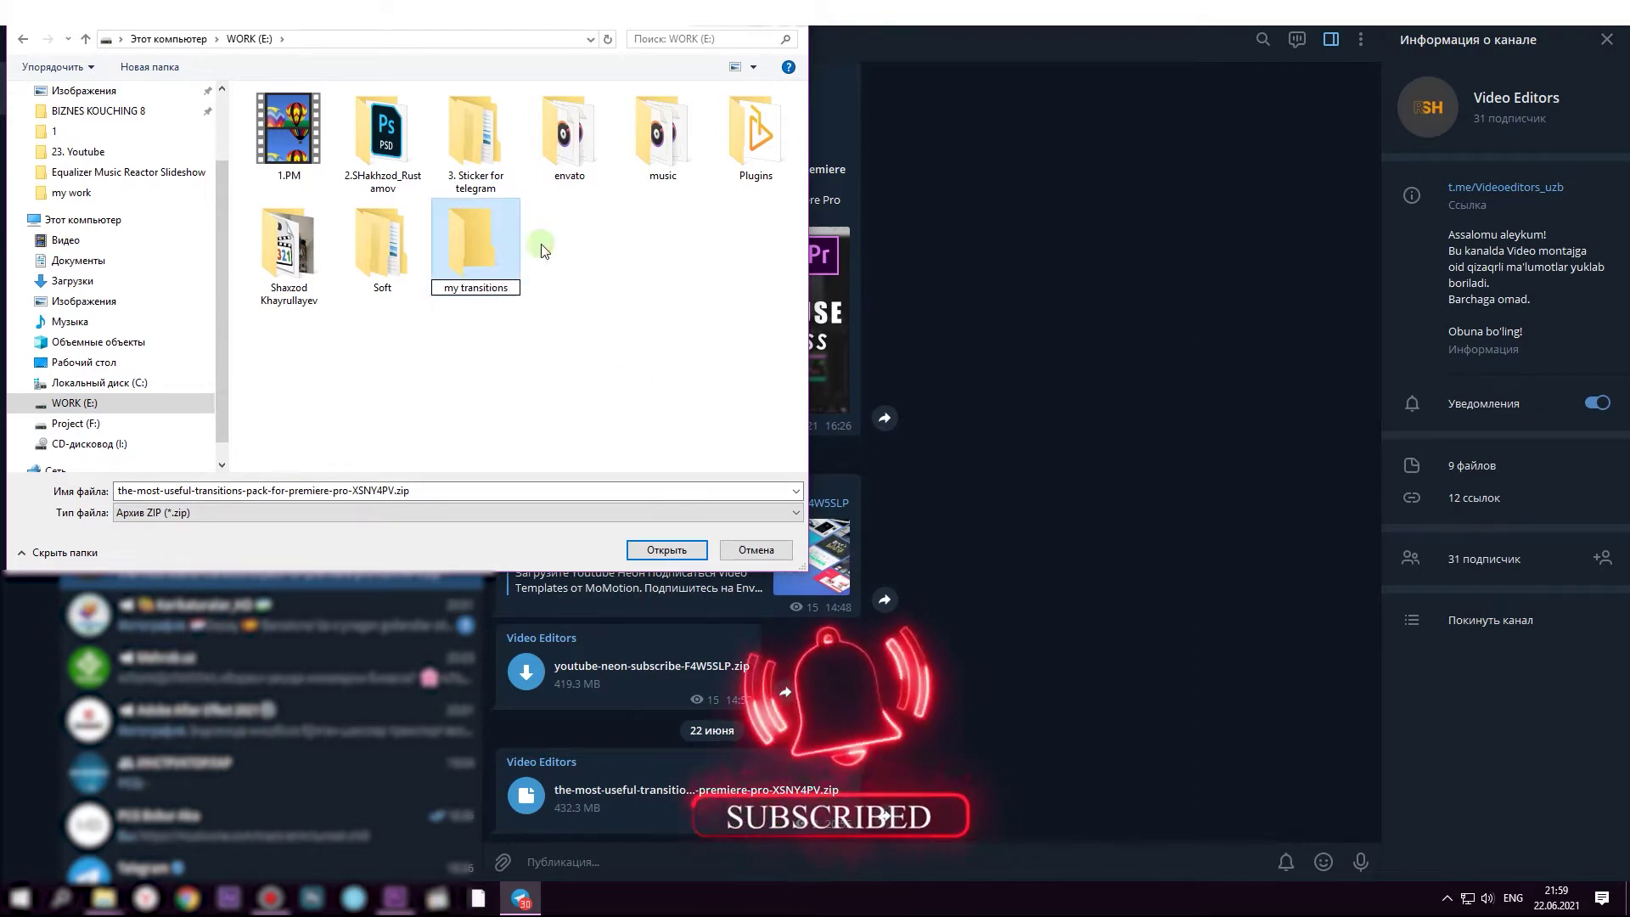
double_click(497, 263)
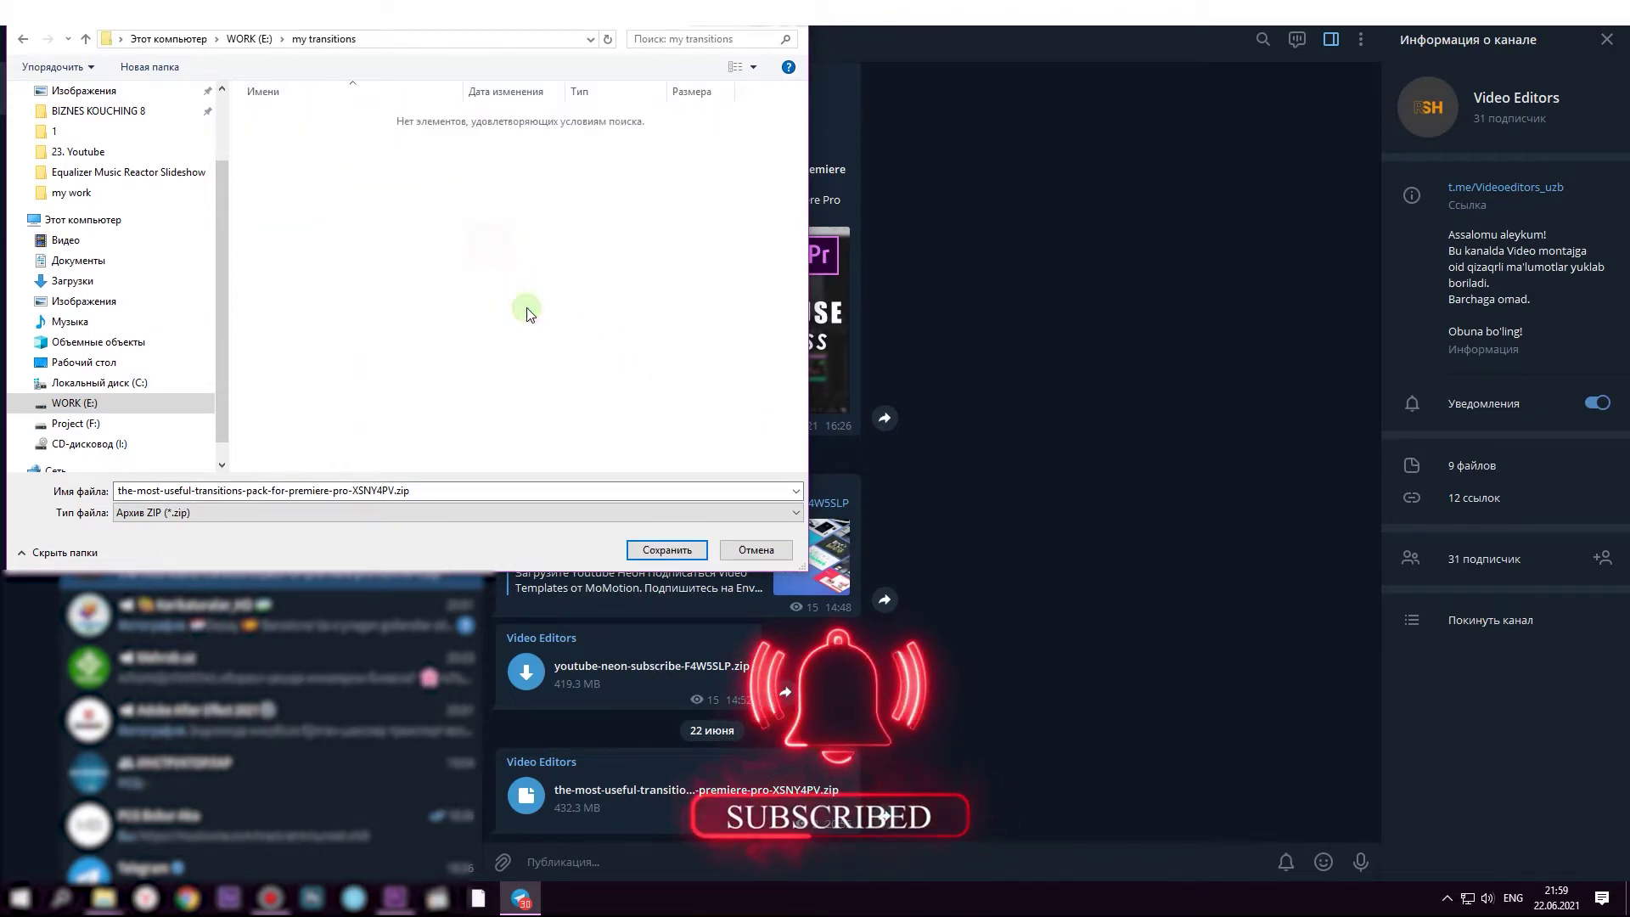
left_click(666, 551)
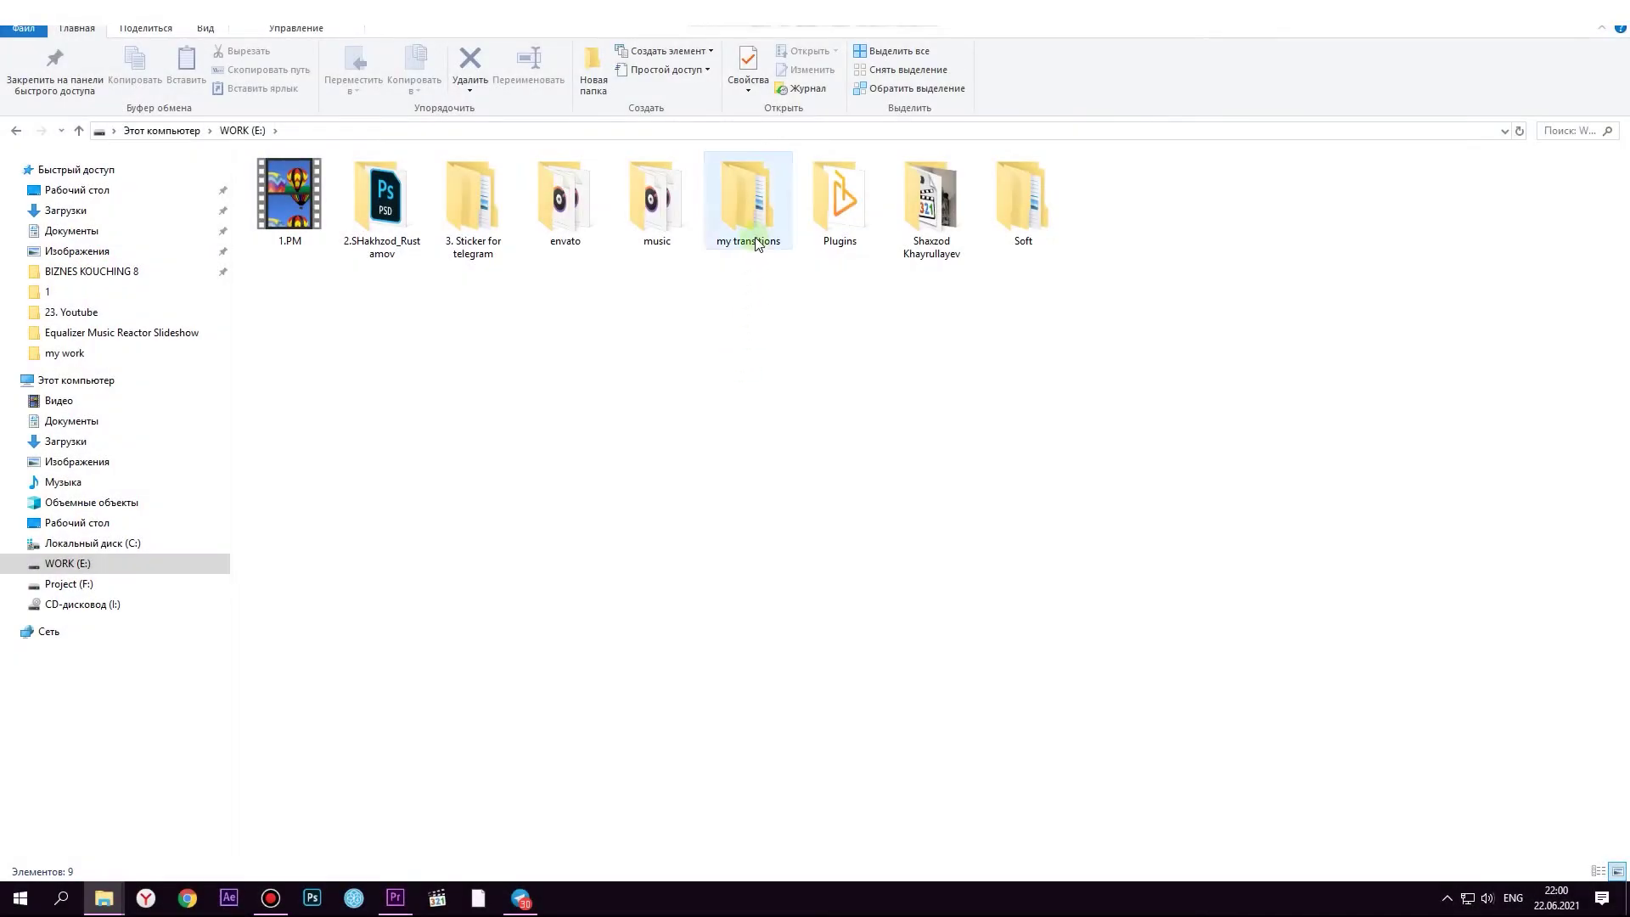
Extract the zip into 'my transitions' with 'Extract to current folder', then return to Premiere Pro
double_click(750, 212)
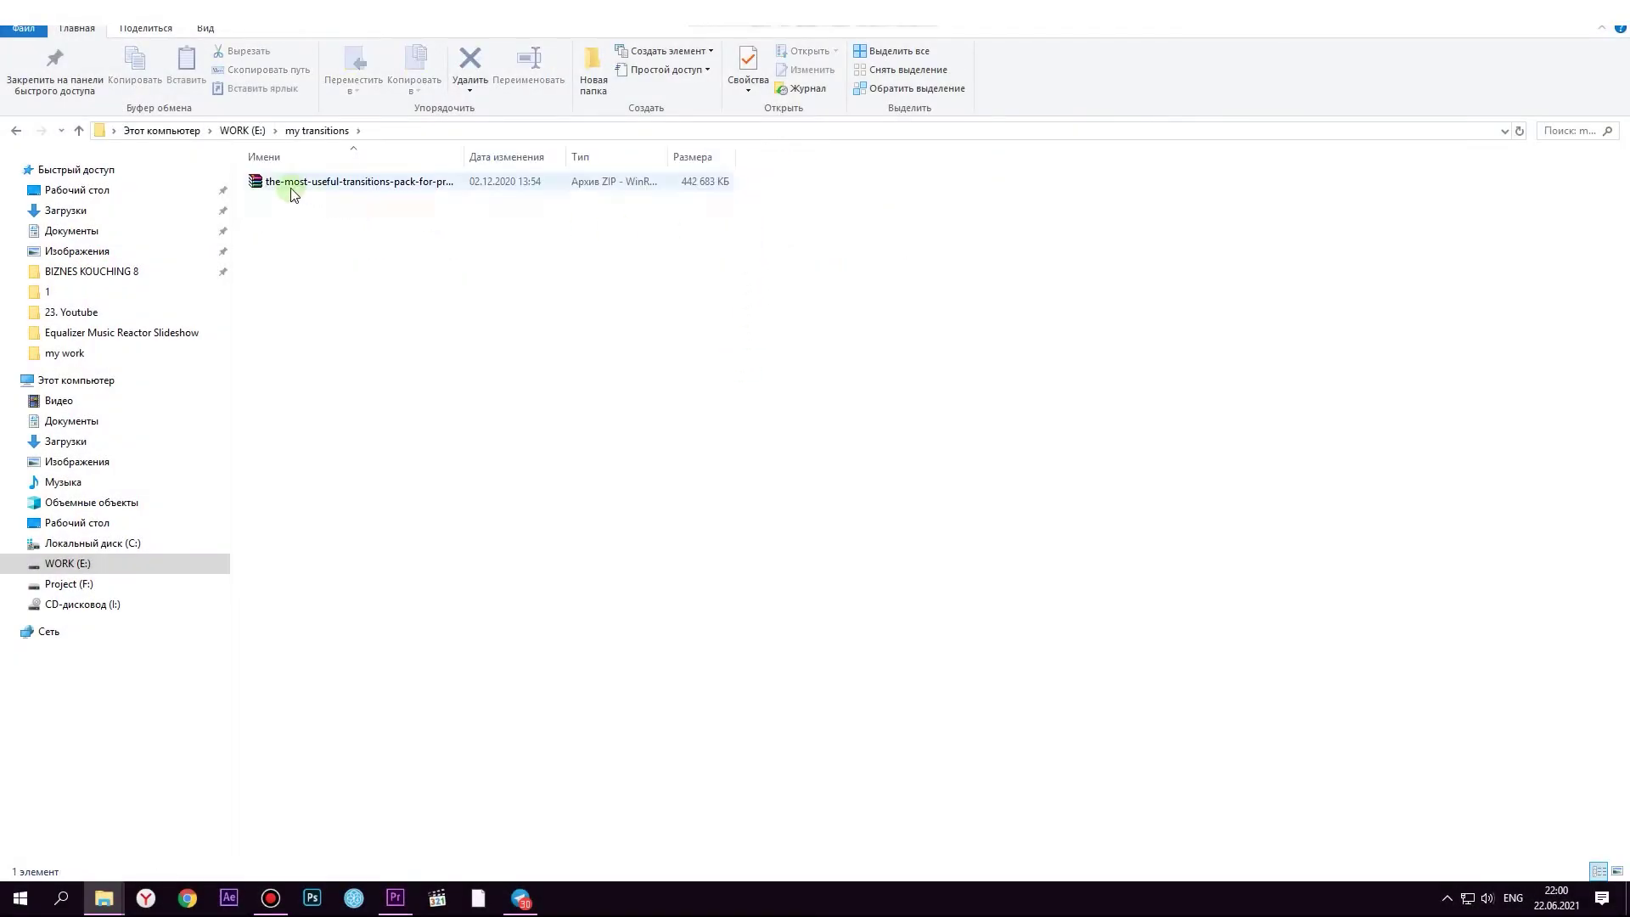
right_click(486, 190)
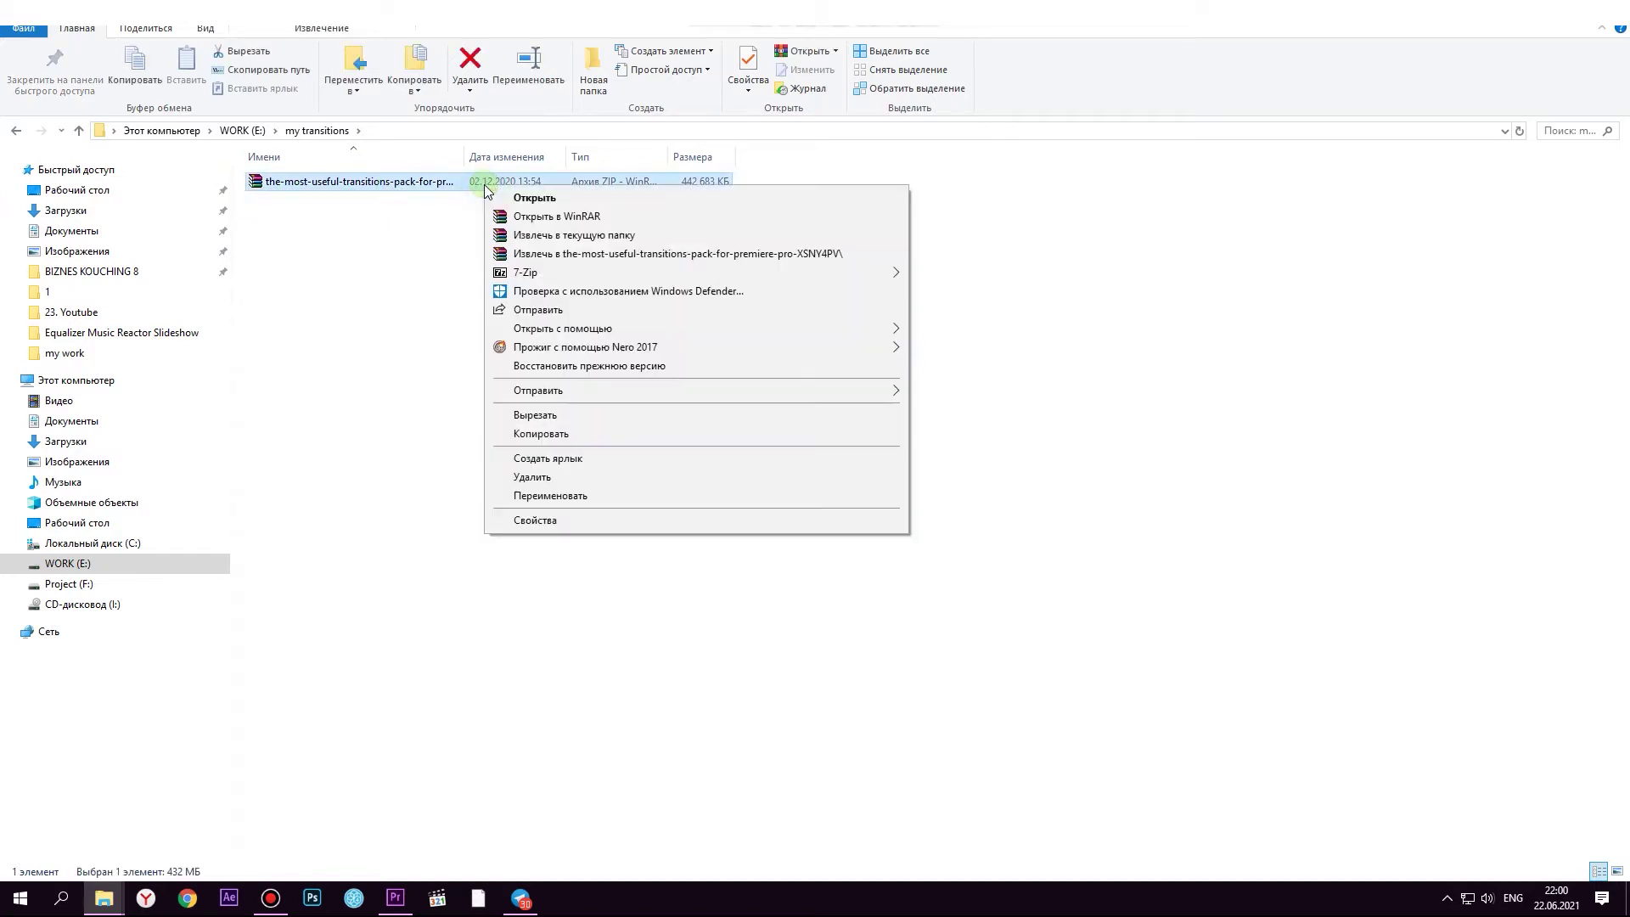
left_click(713, 242)
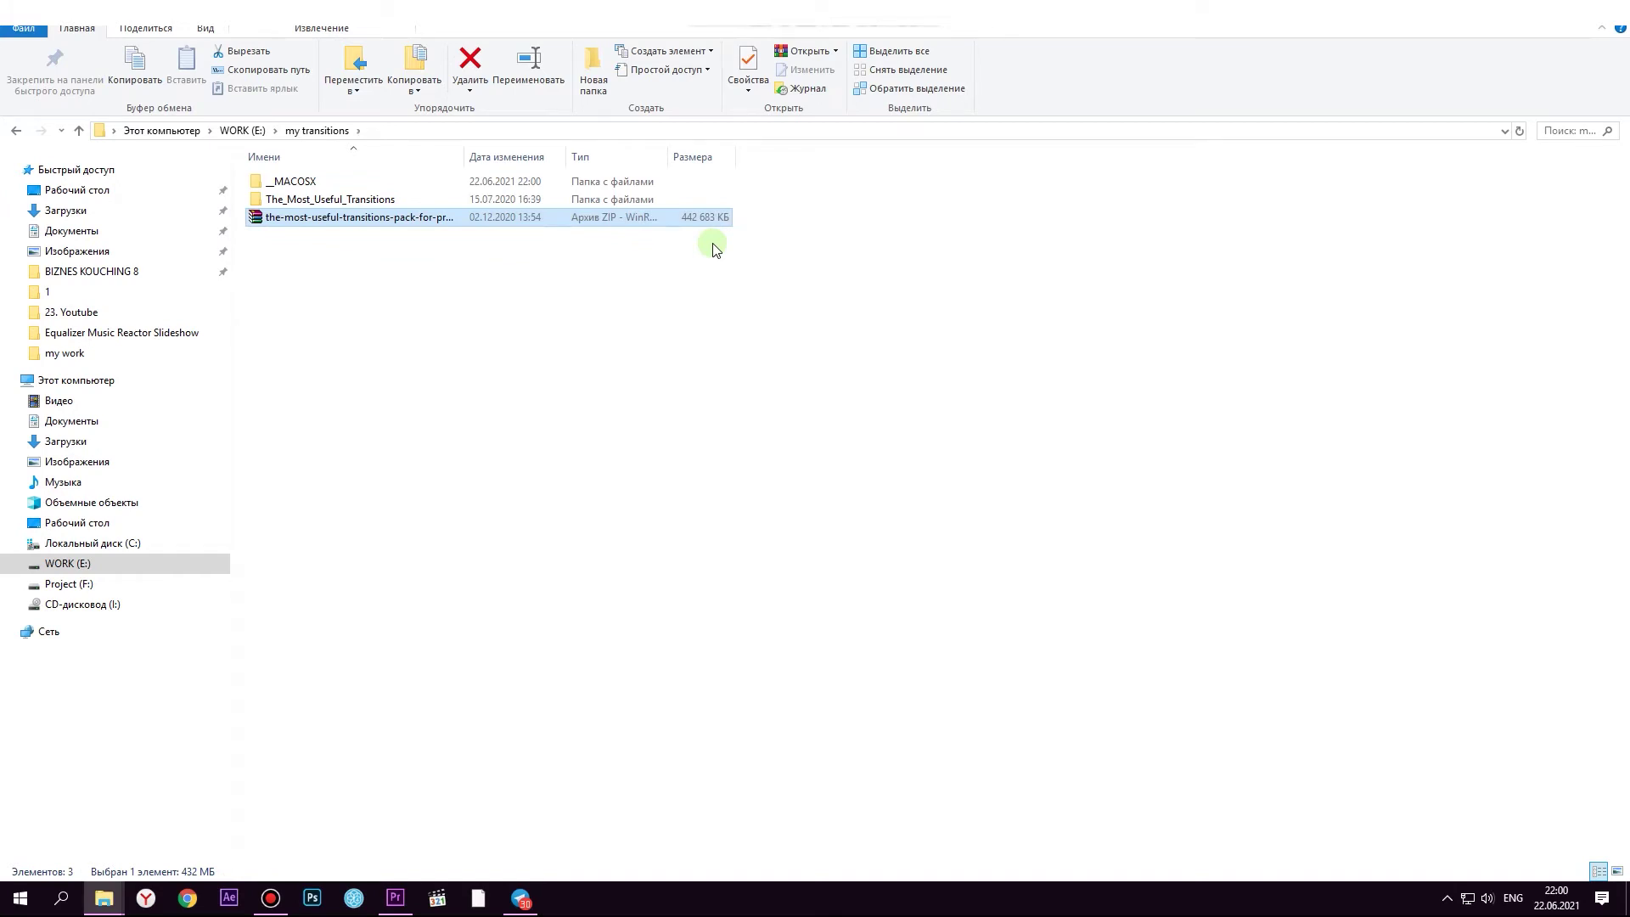
left_click(713, 248)
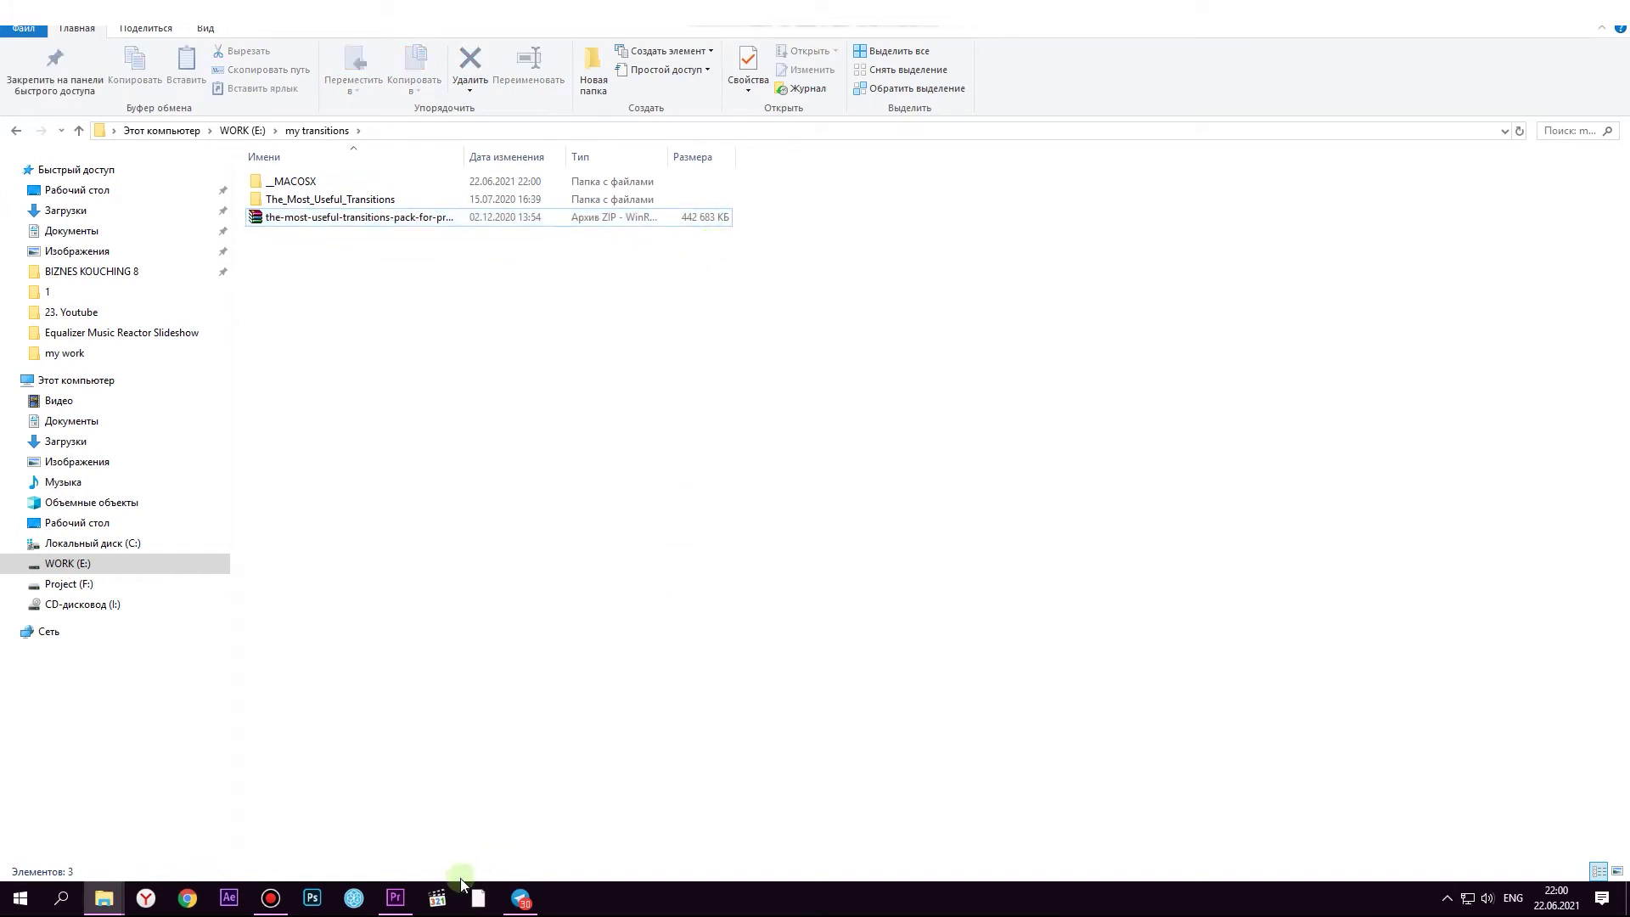
left_click(414, 896)
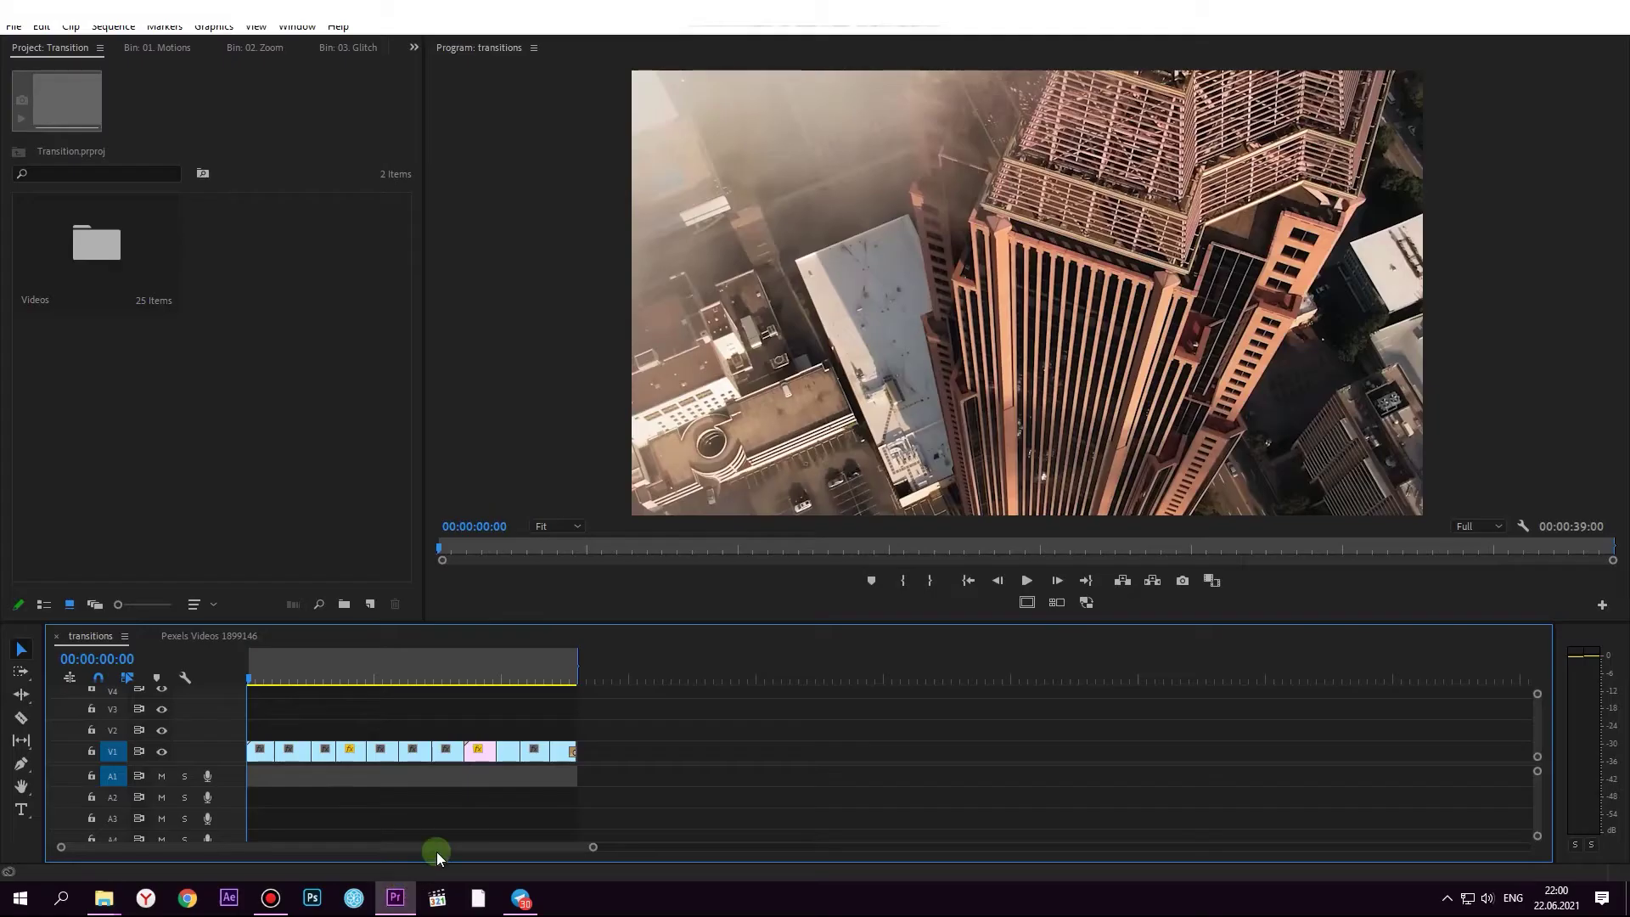
Import '00. All.prproj' from The_Most_Useful_Transitions > Premiumilk pack as an entire project
key("ctrl+i")
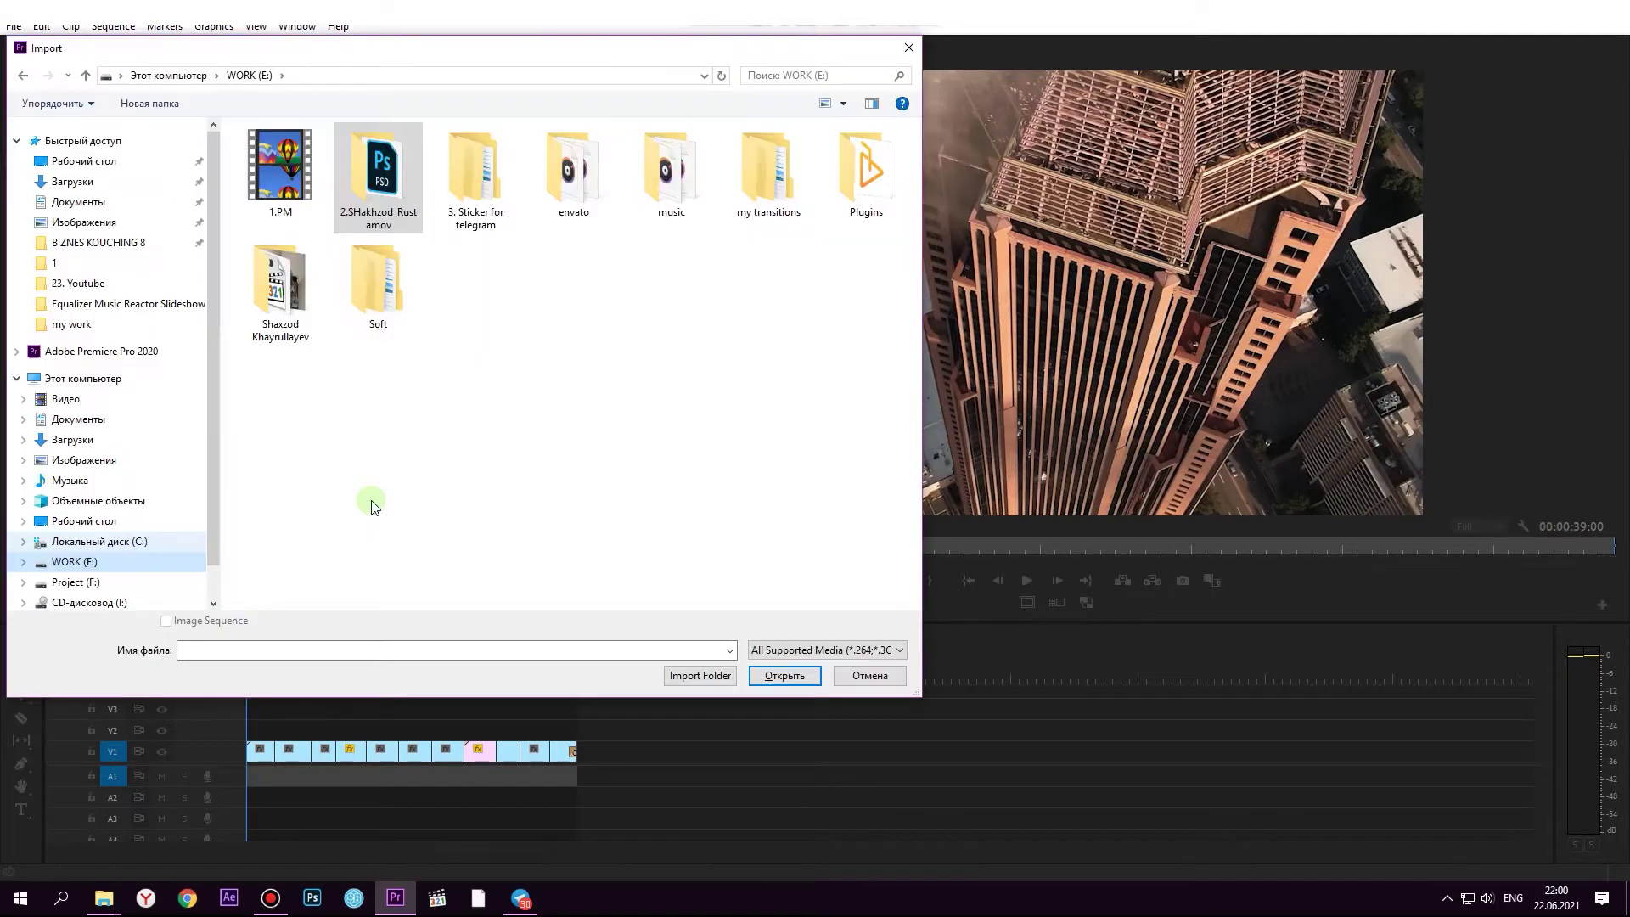
double_click(767, 191)
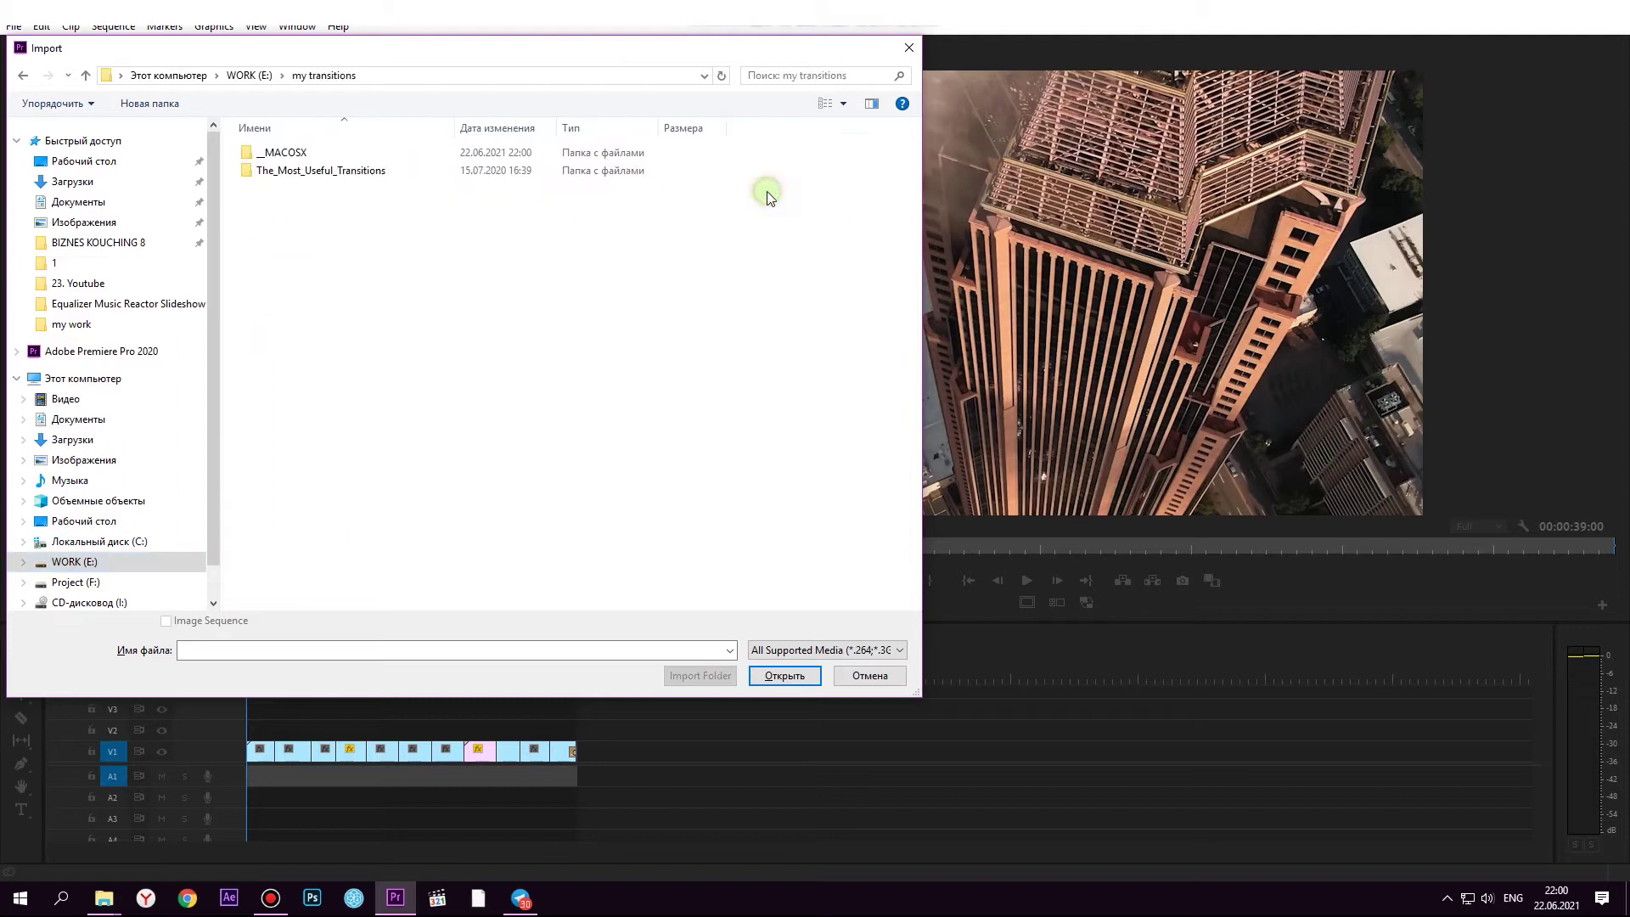
double_click(410, 170)
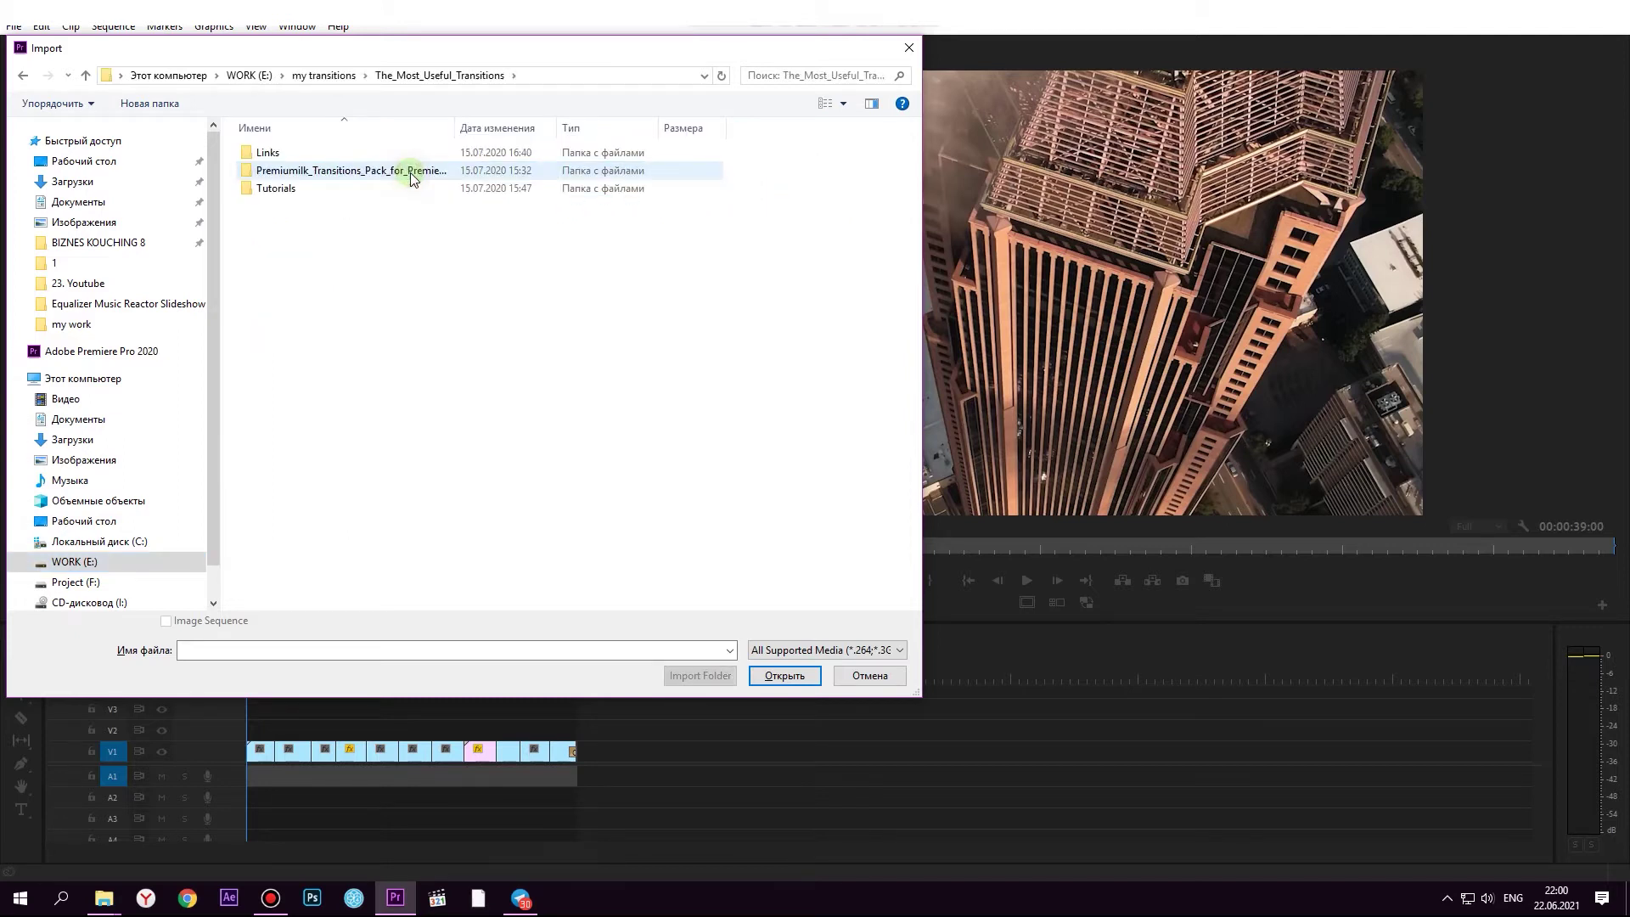
double_click(480, 173)
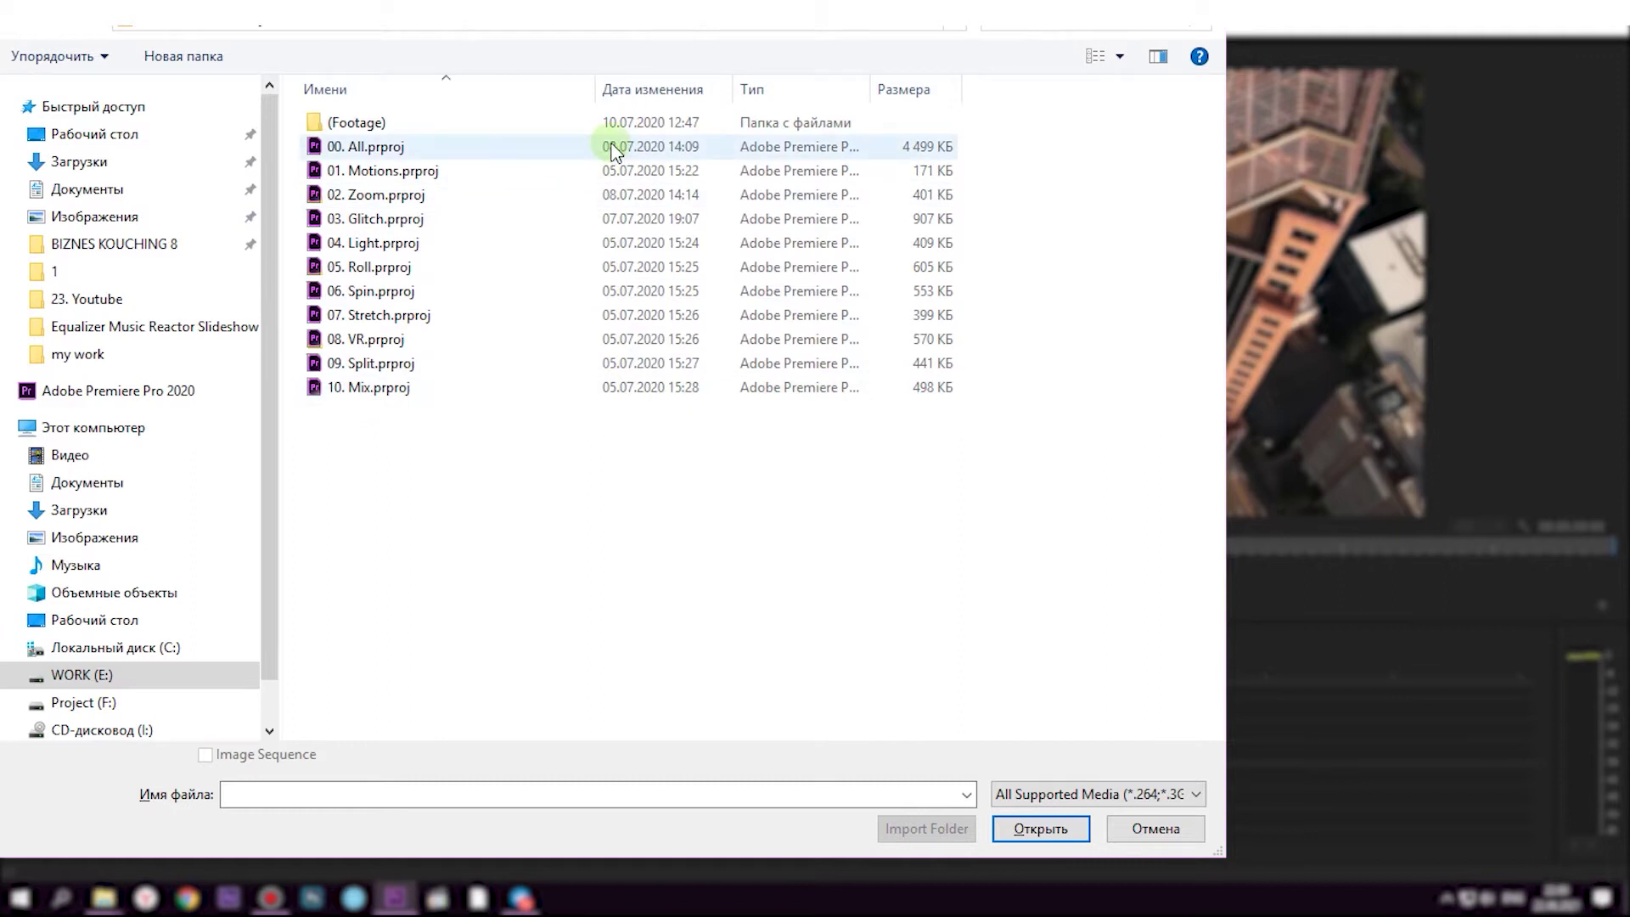
left_click(614, 149)
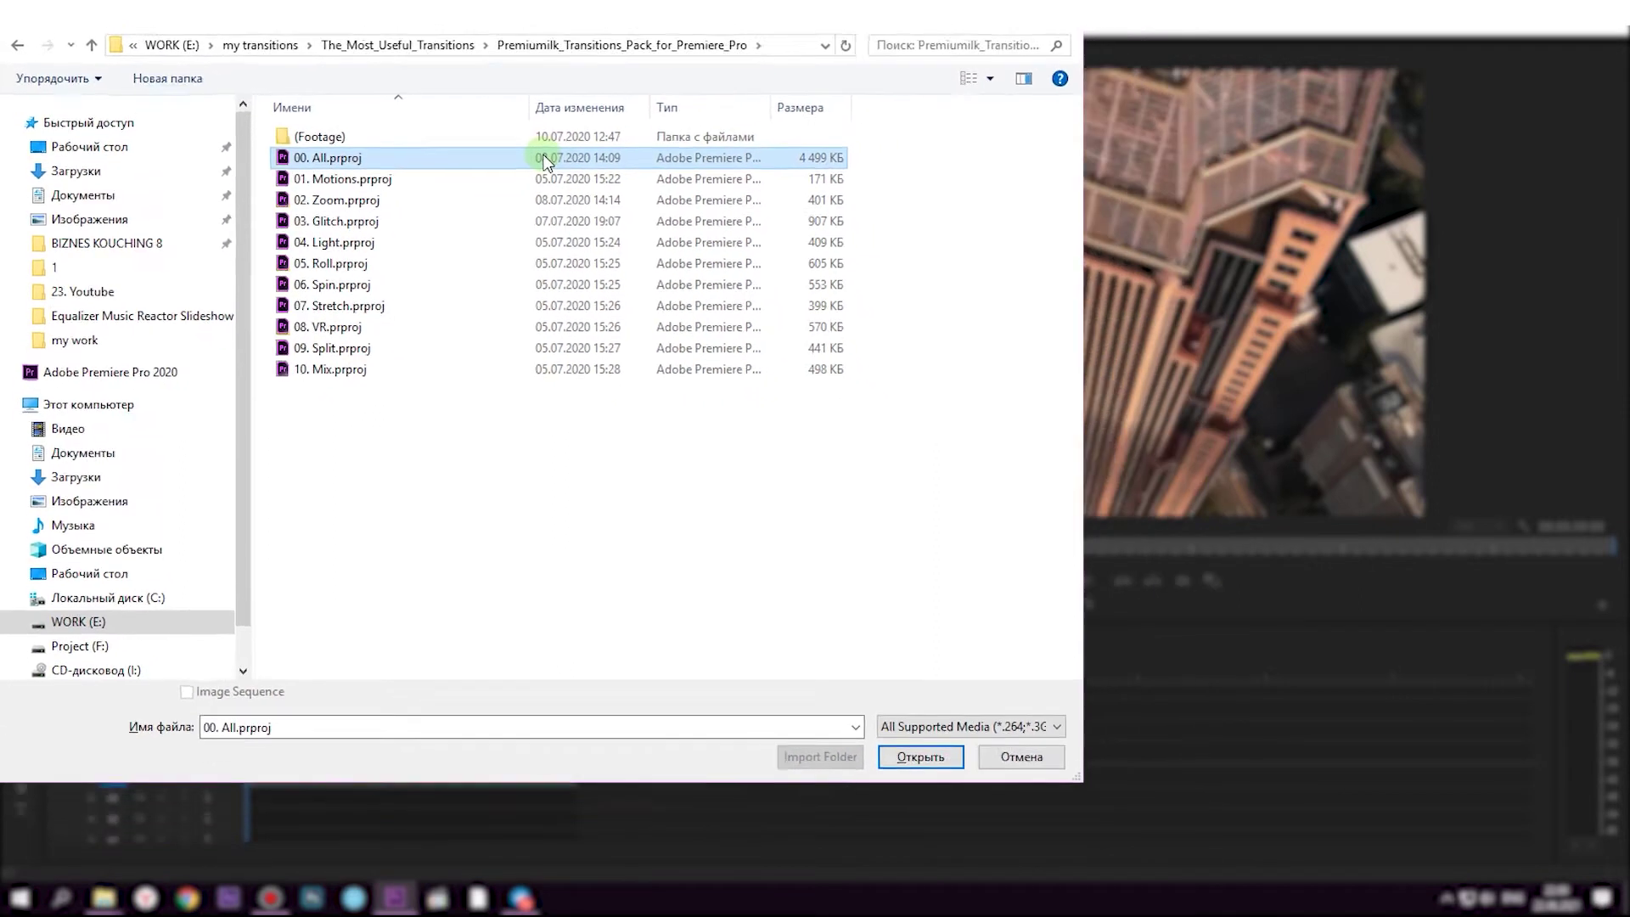
left_click(802, 680)
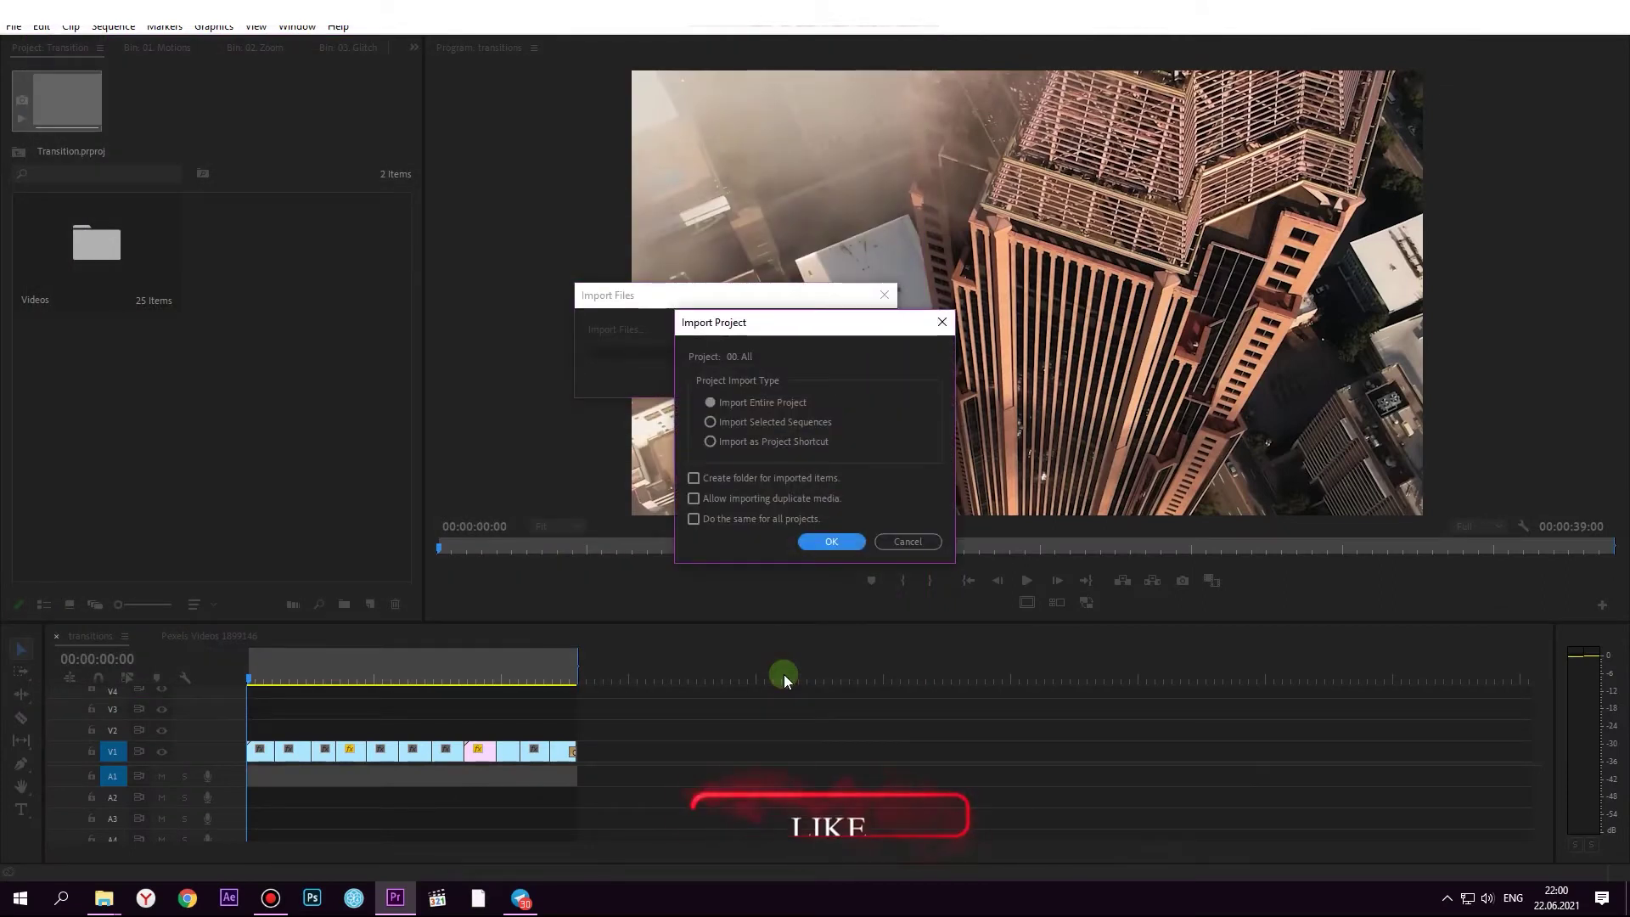
left_click(840, 548)
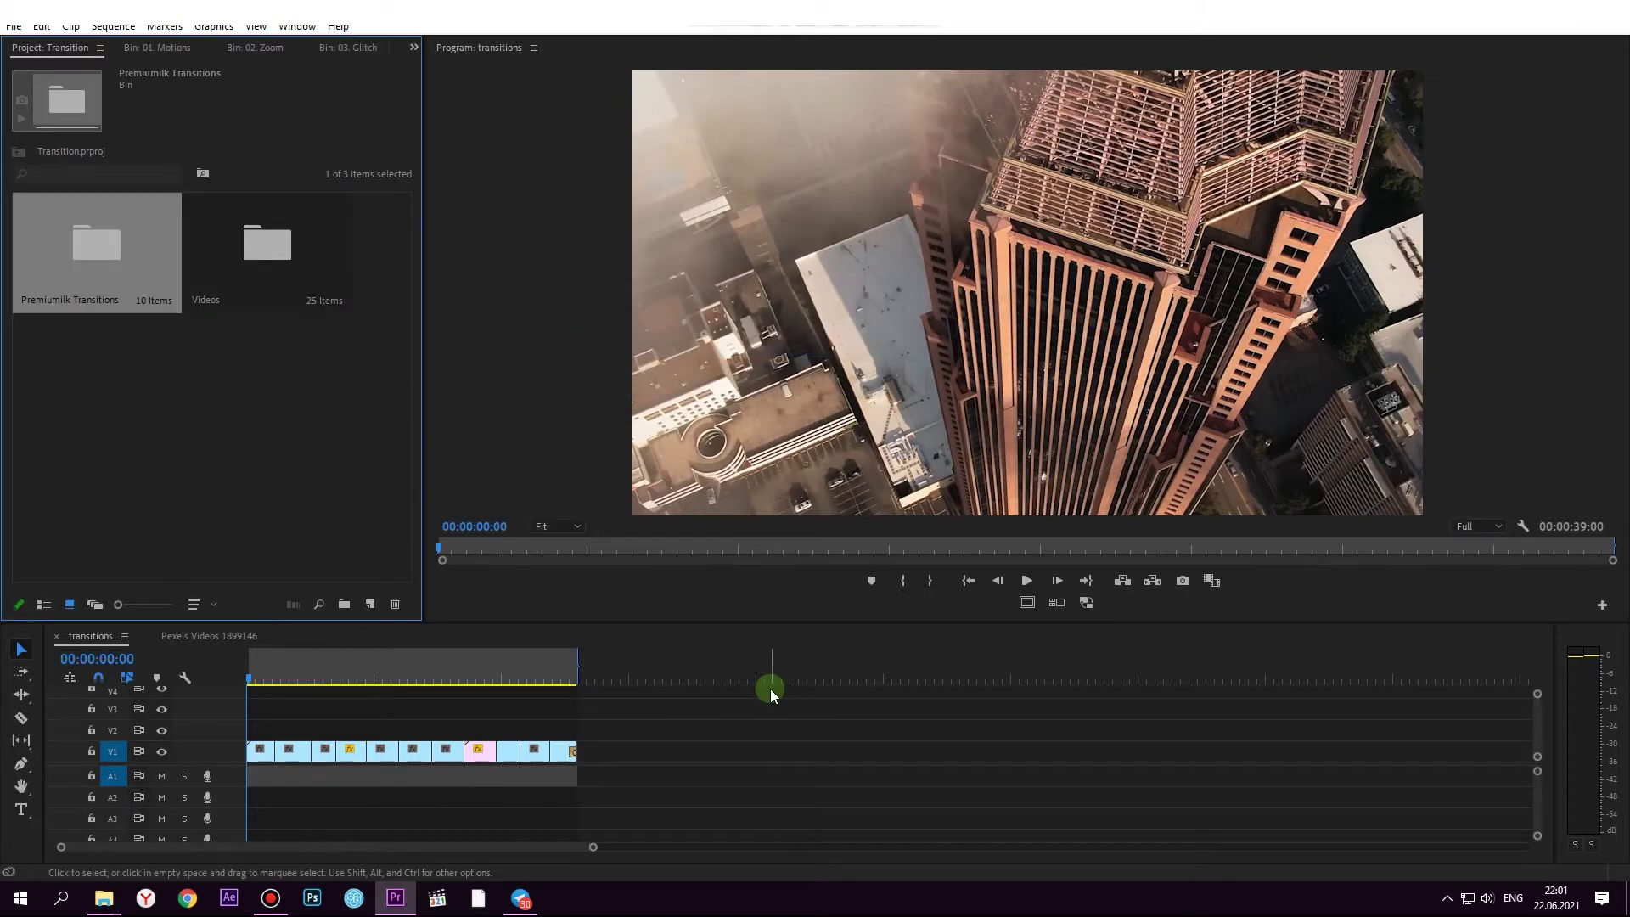
Open Premiumilk Transitions > 01. Motions, toggle the timeline placement option, and select Simple Left To Right
double_click(157, 299)
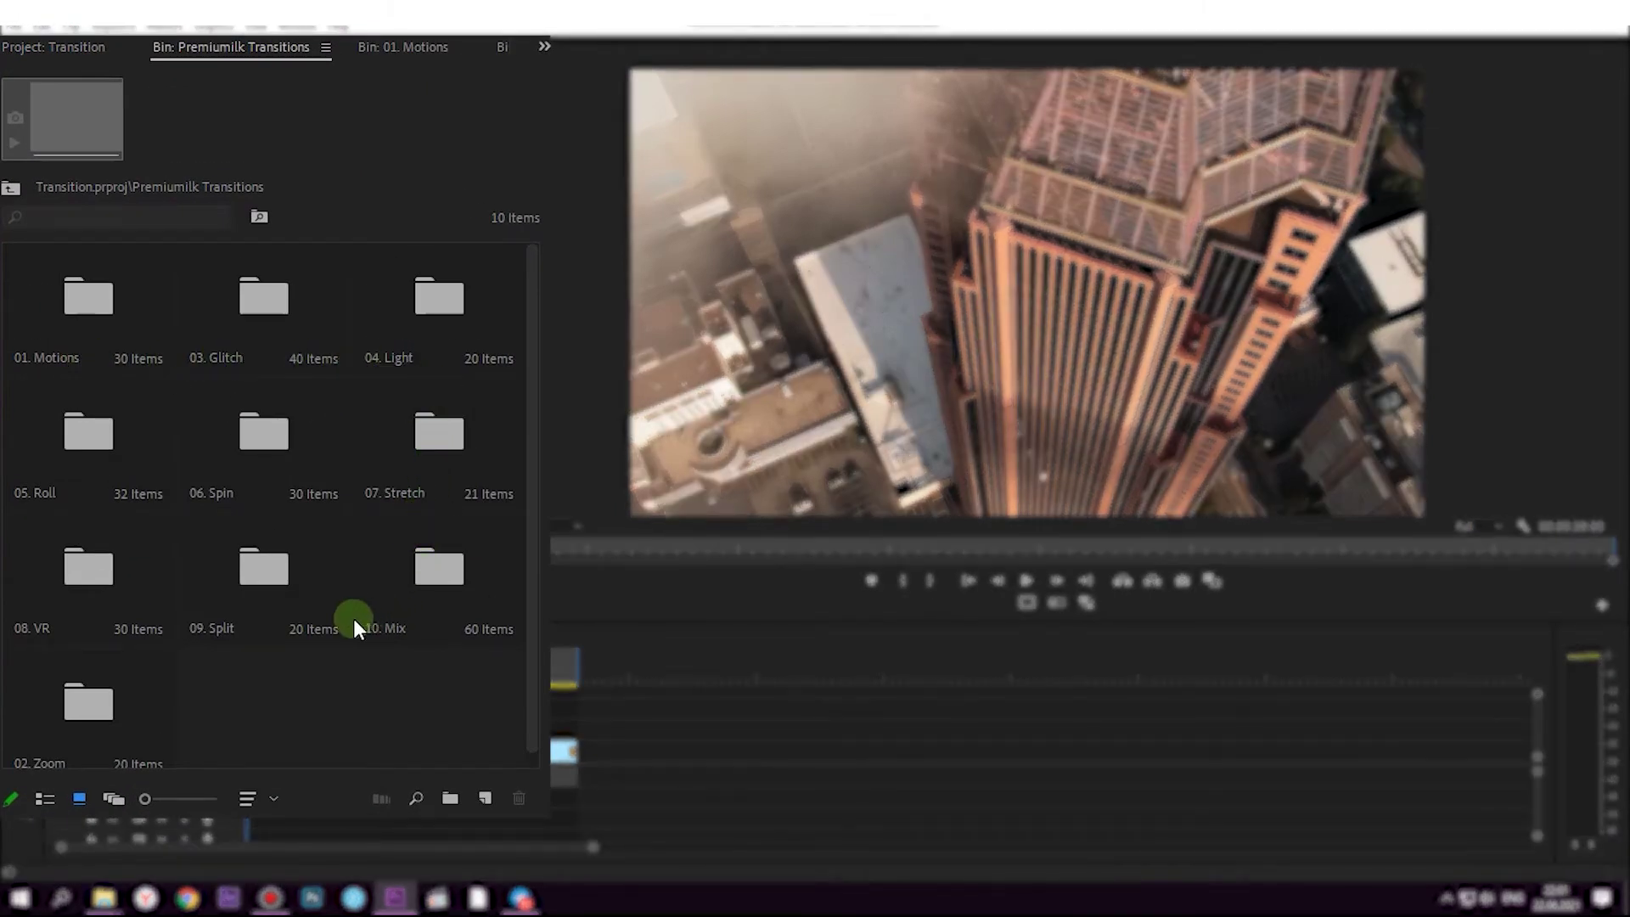
scroll(232, 656, "down", 1)
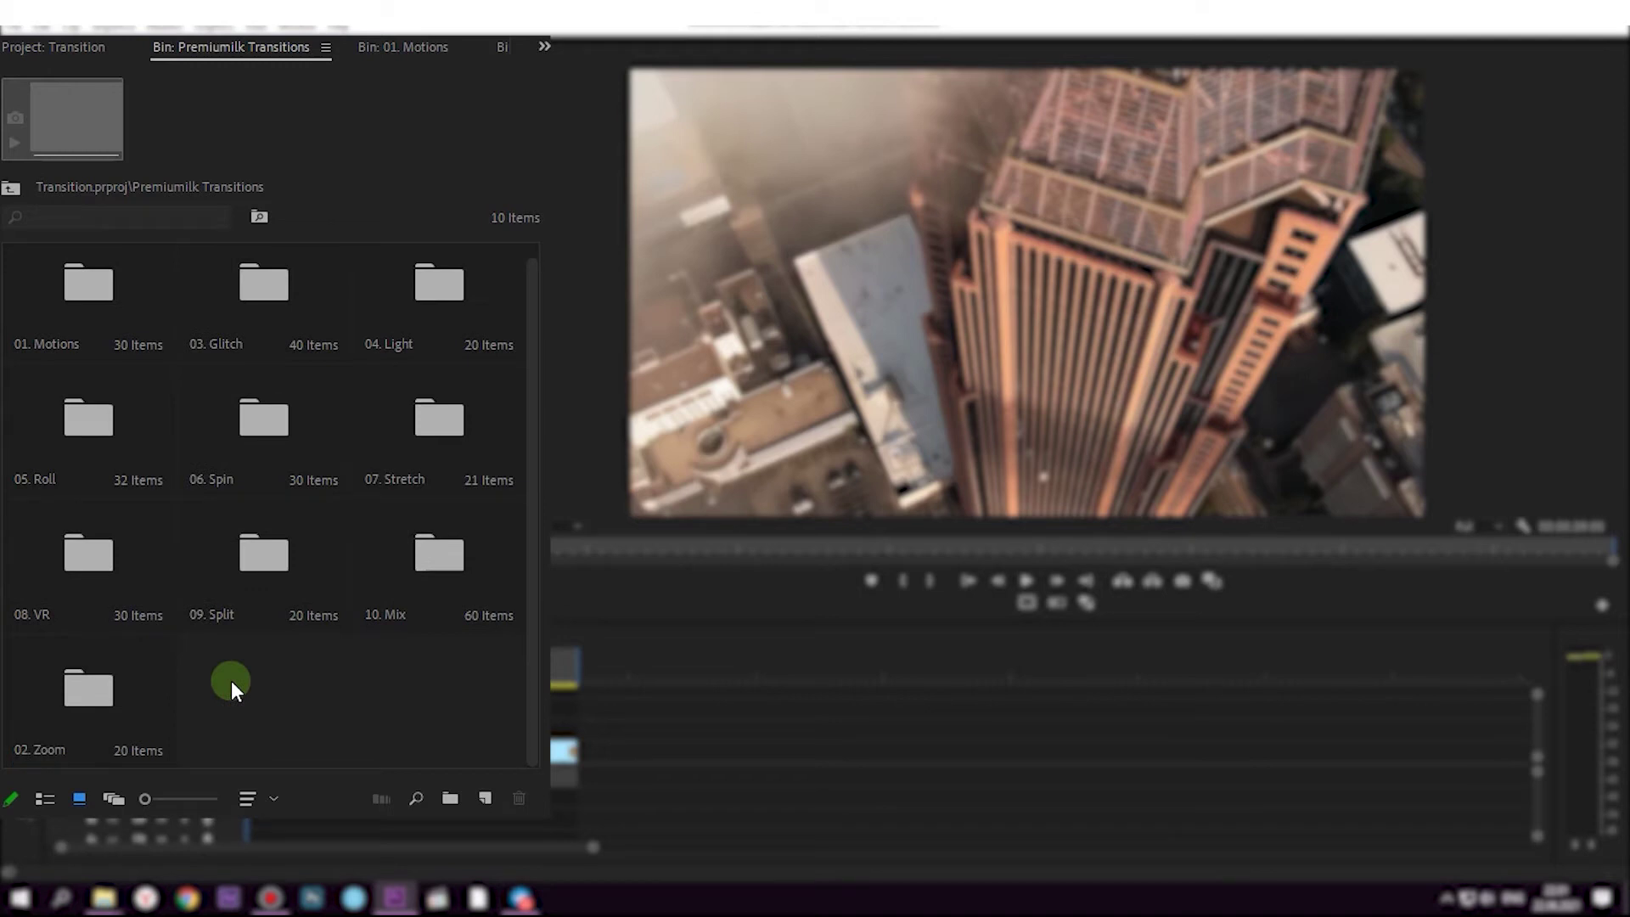
scroll(232, 698, "up", 1)
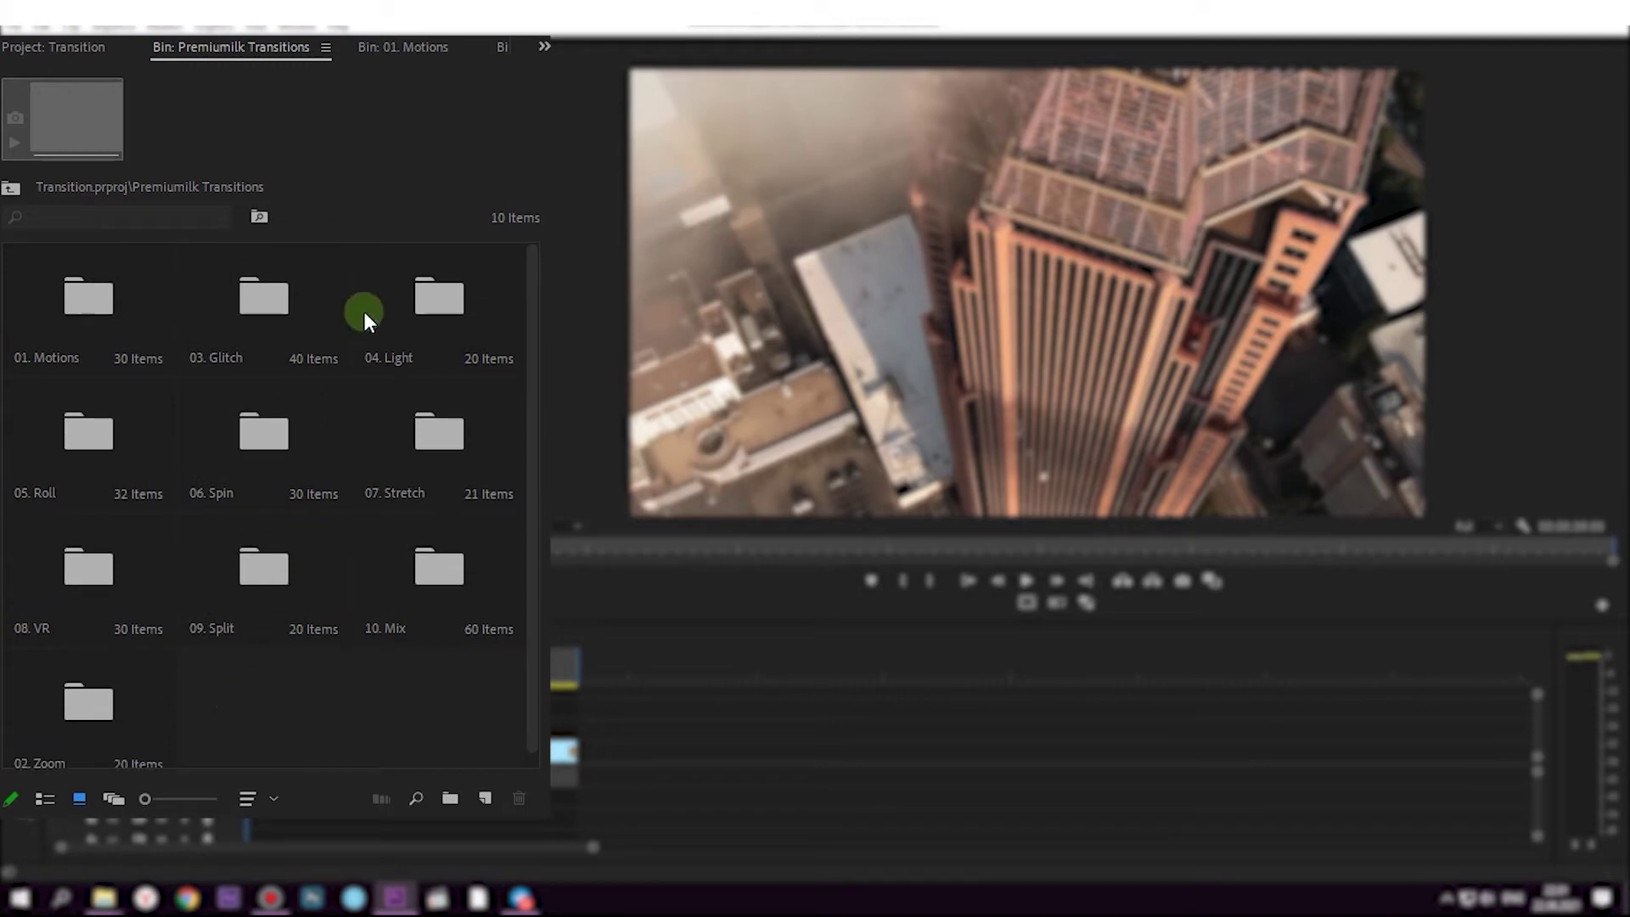
left_click(410, 40)
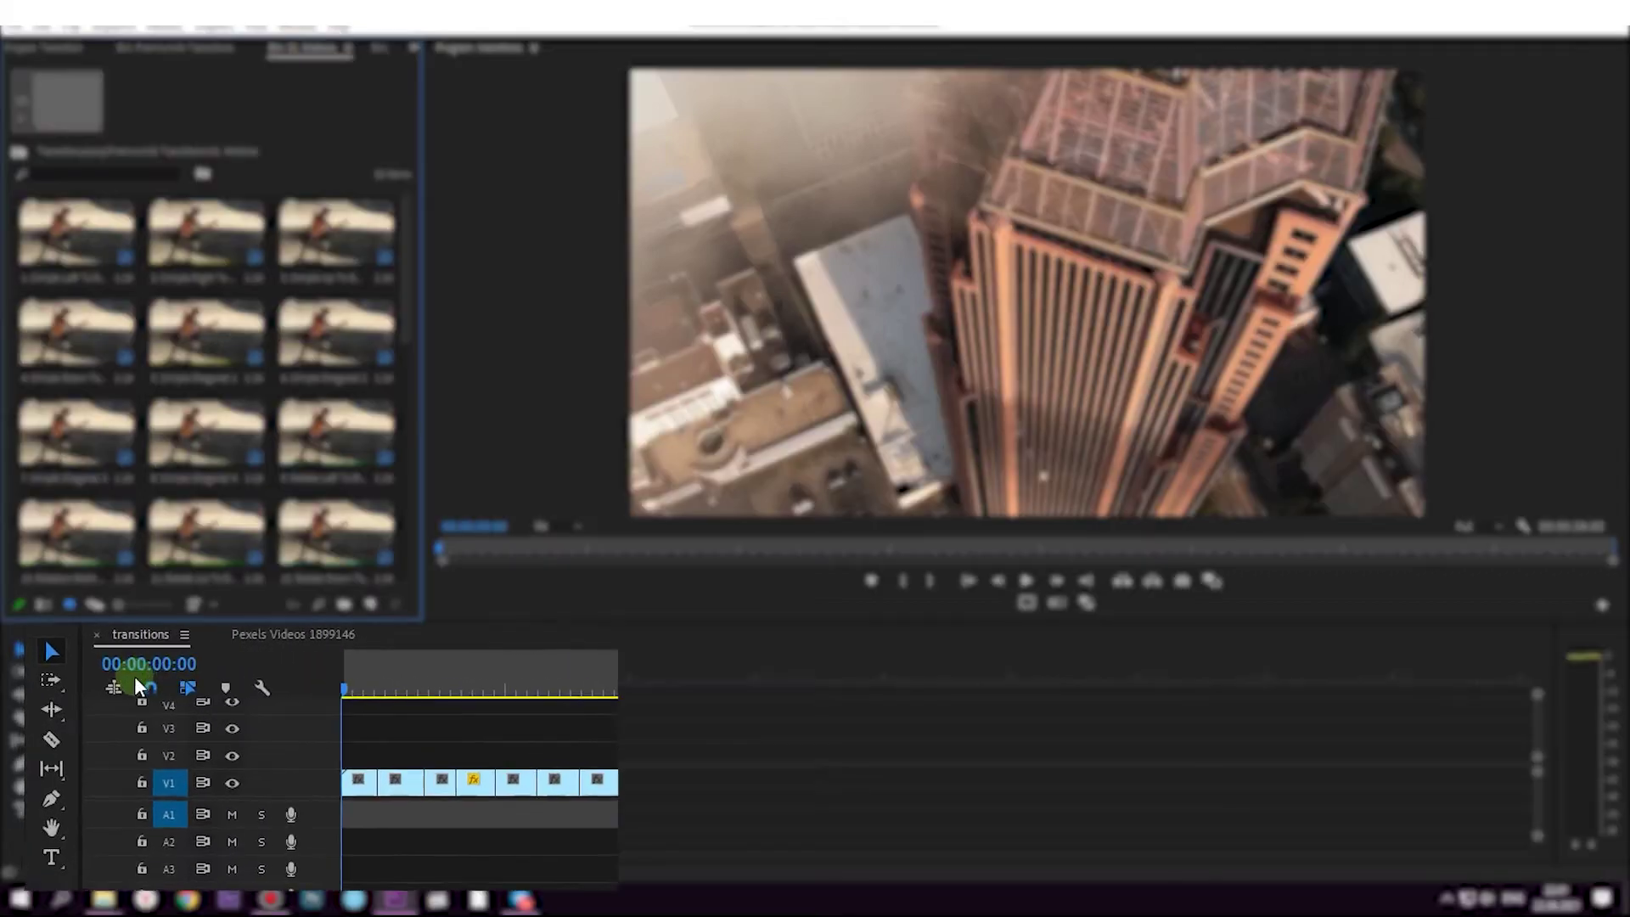
left_click(152, 693)
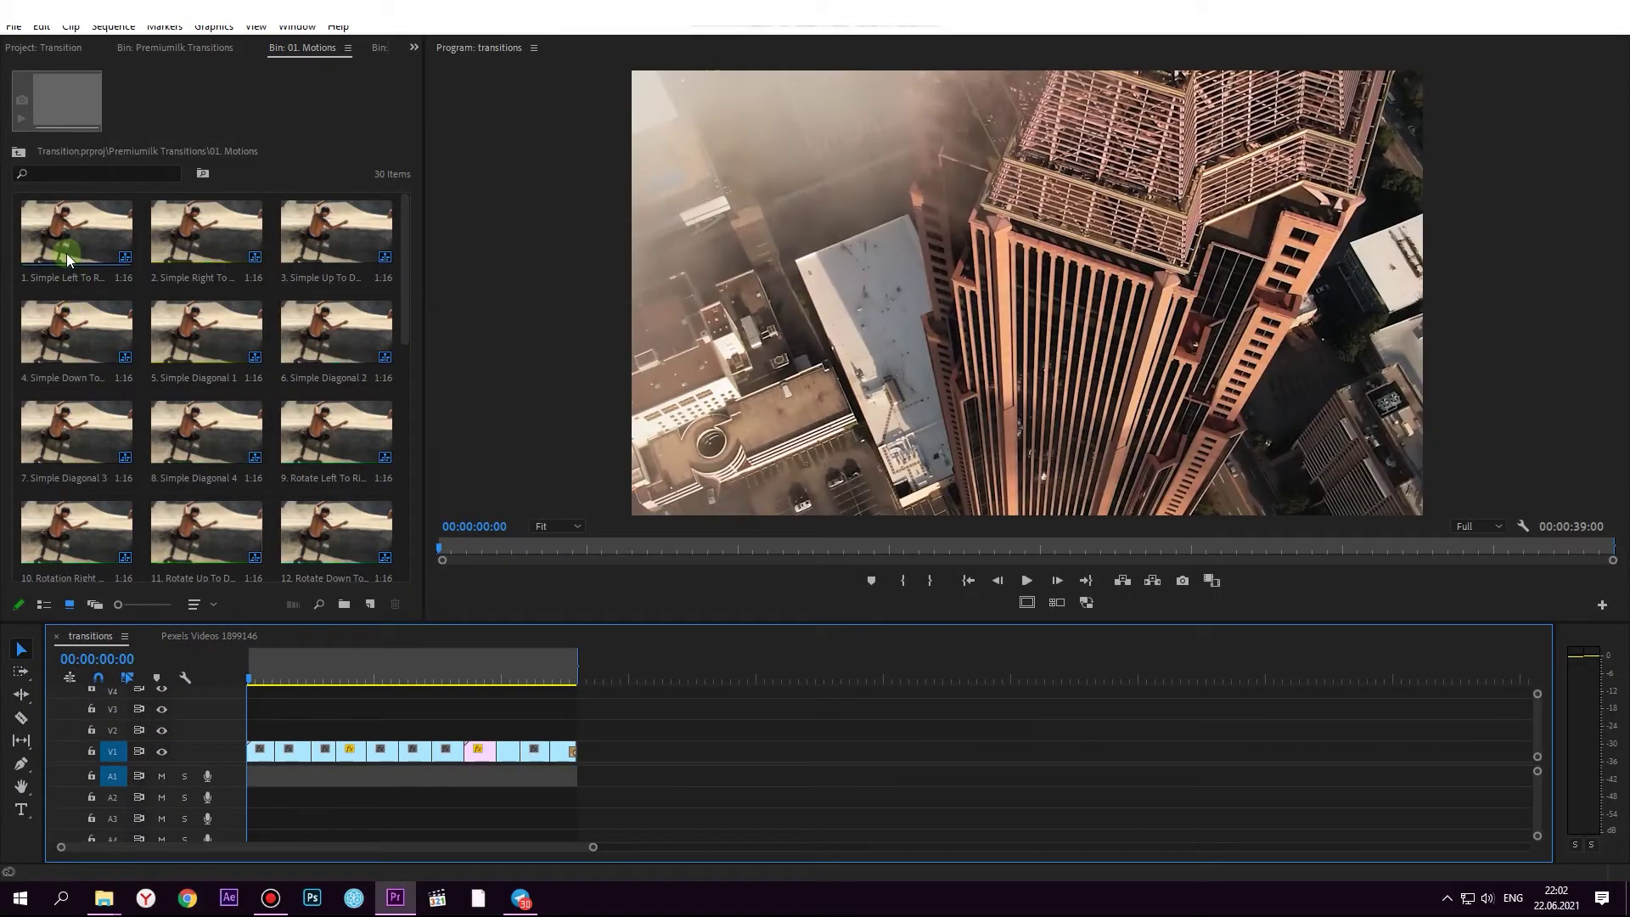
left_click(67, 252)
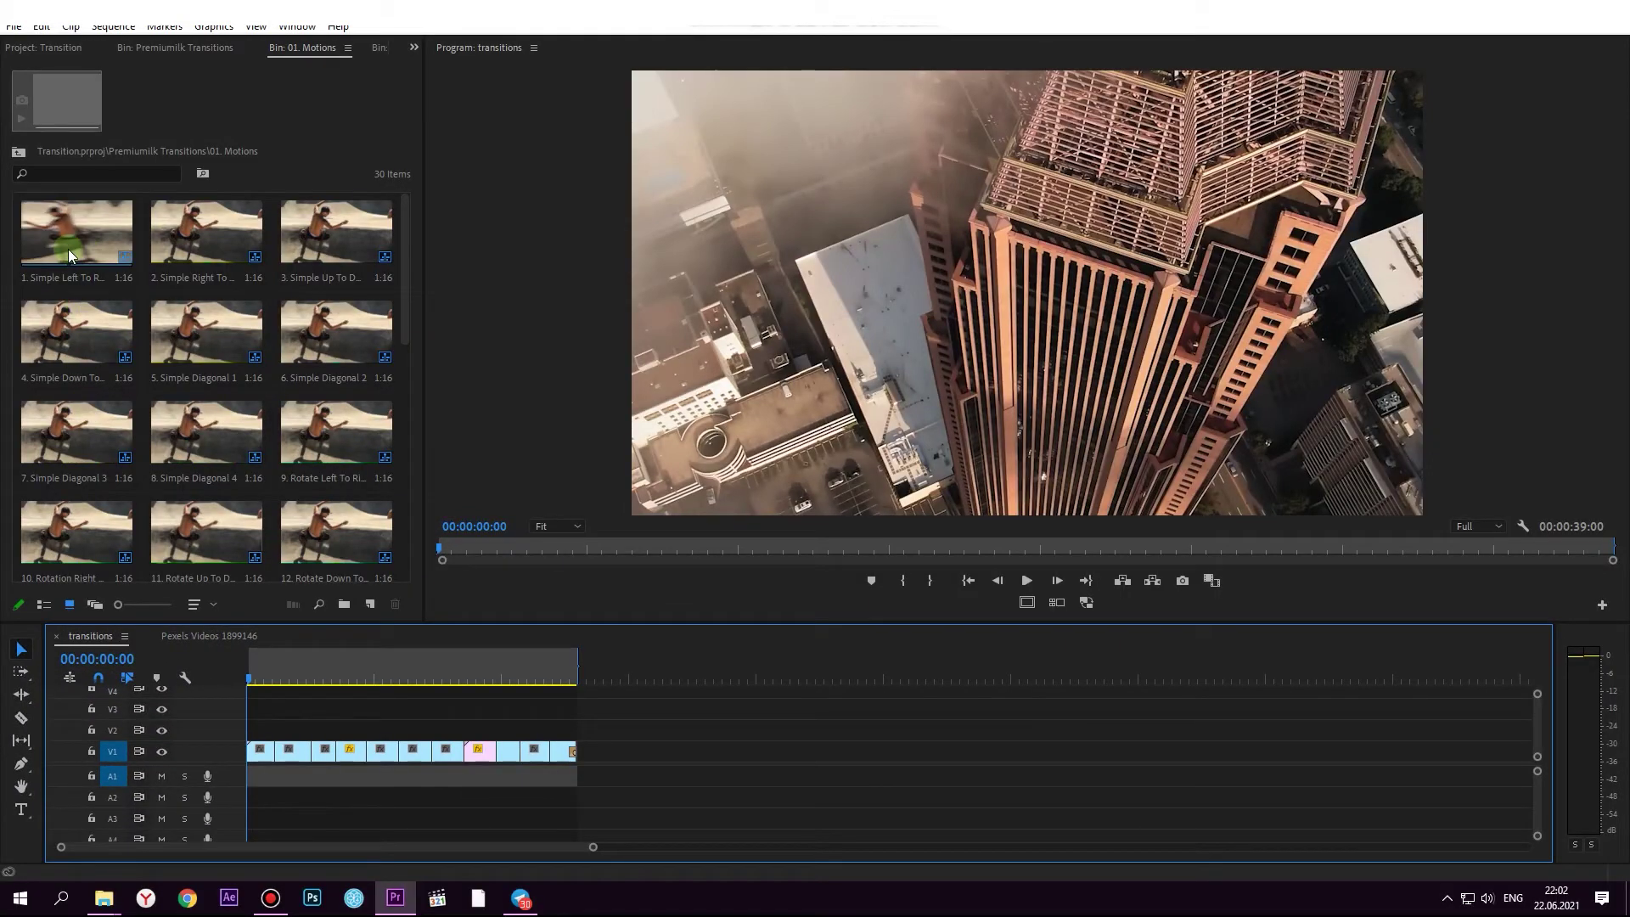
Place Simple Left To Right on V2 over the clip 1–2 cut and enlarge the timeline
left_click_drag(68, 246, 277, 732)
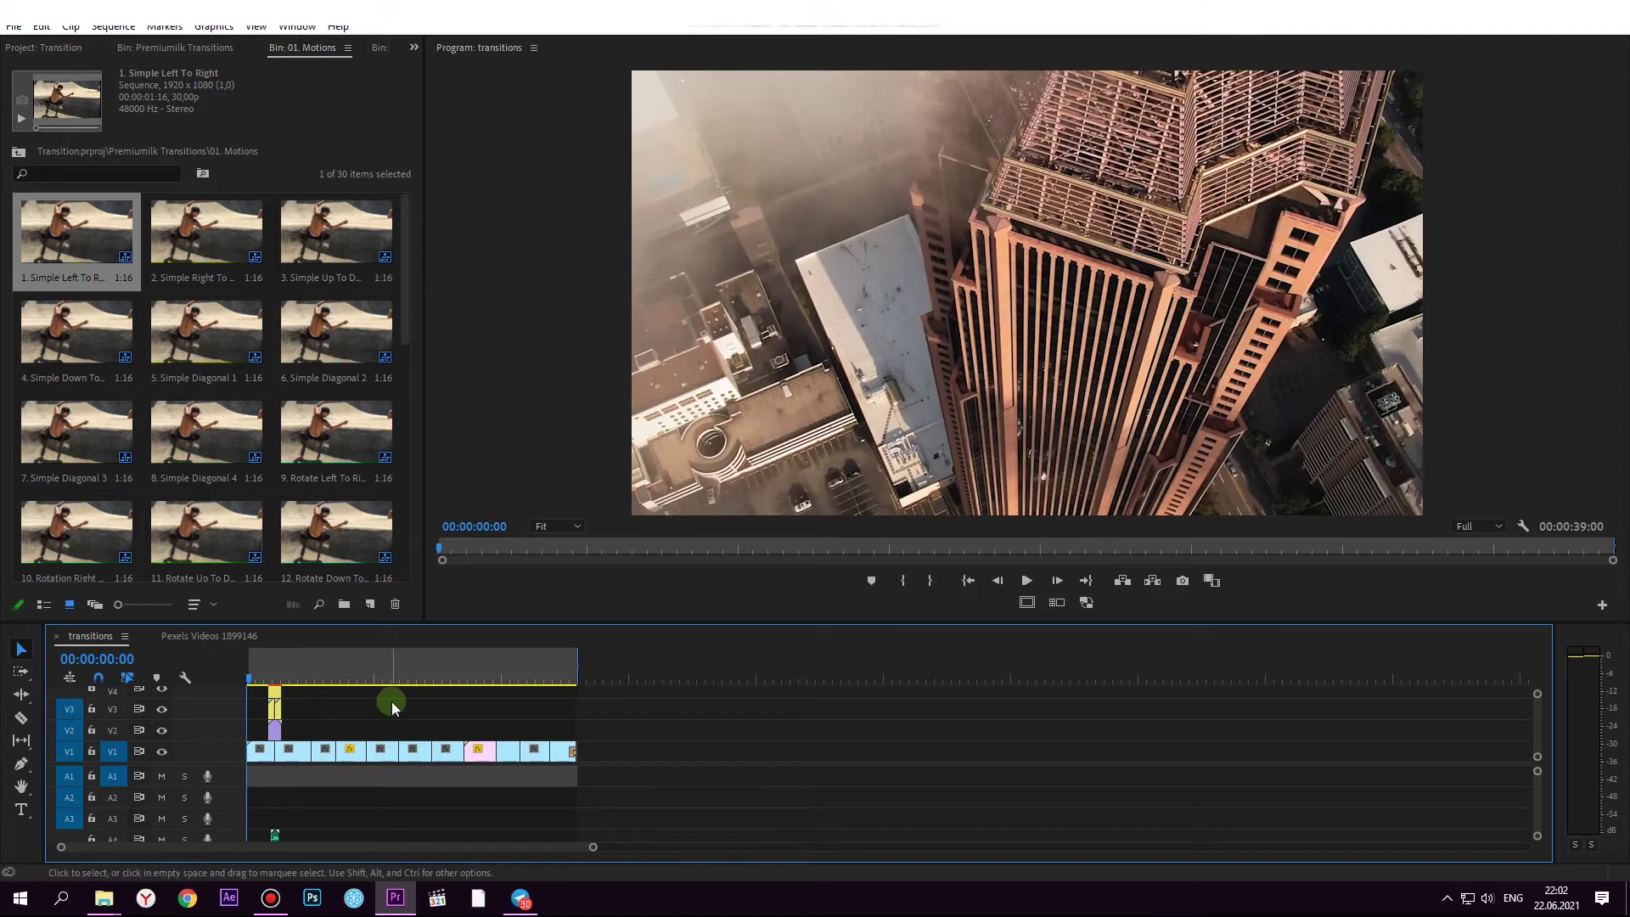
key("=")
key("=")
key("=")
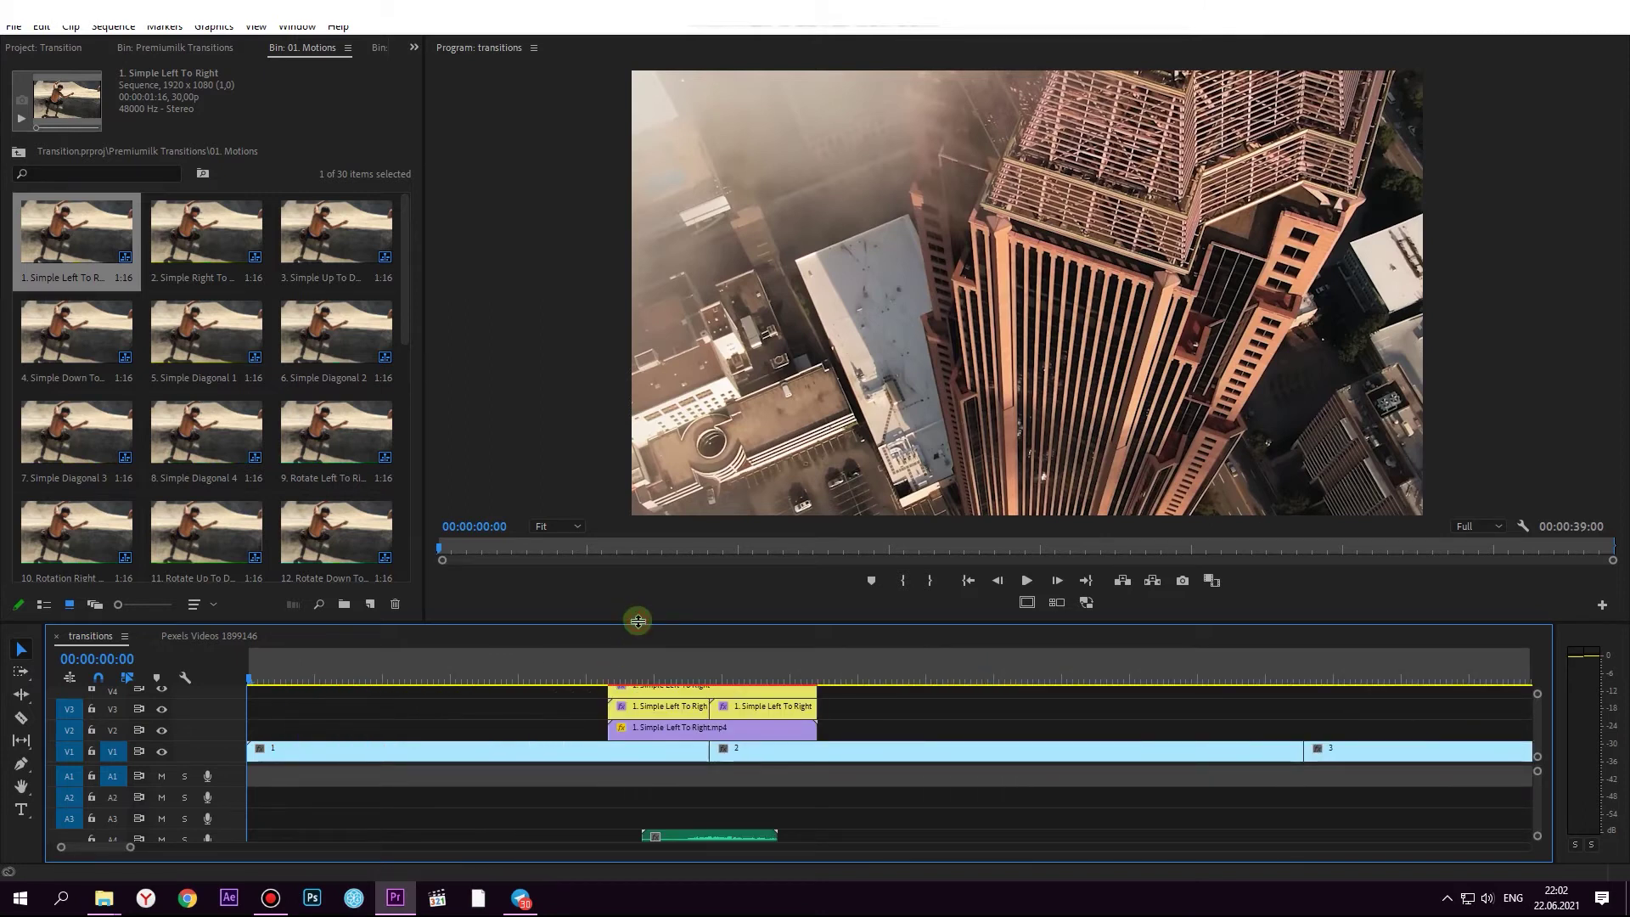
left_click_drag(638, 621, 633, 590)
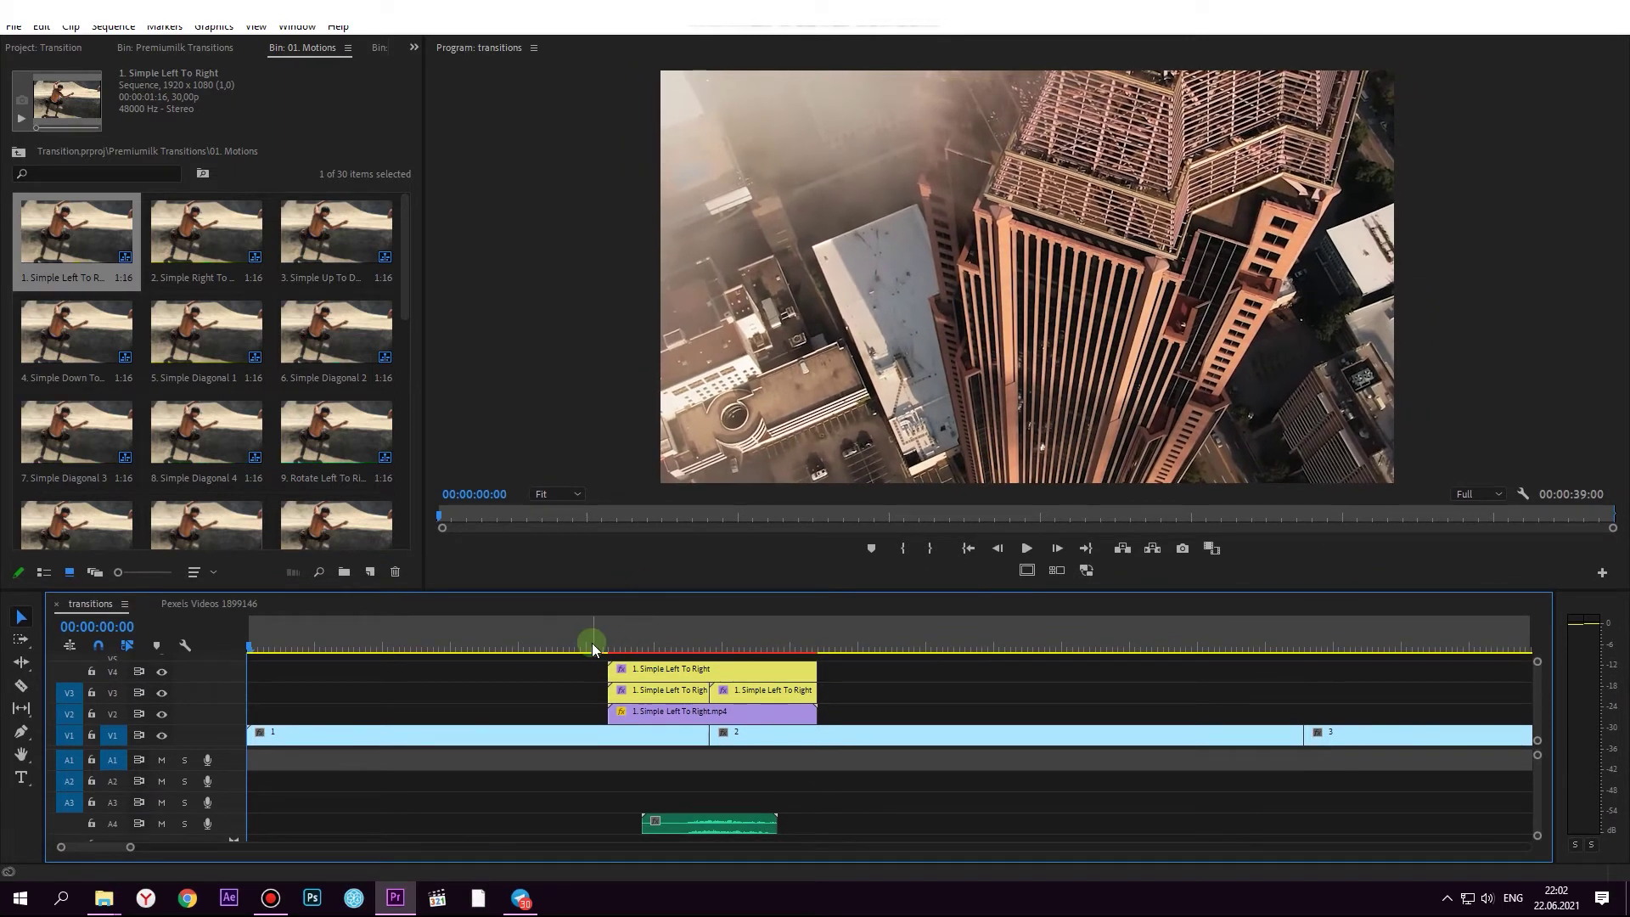
key("space")
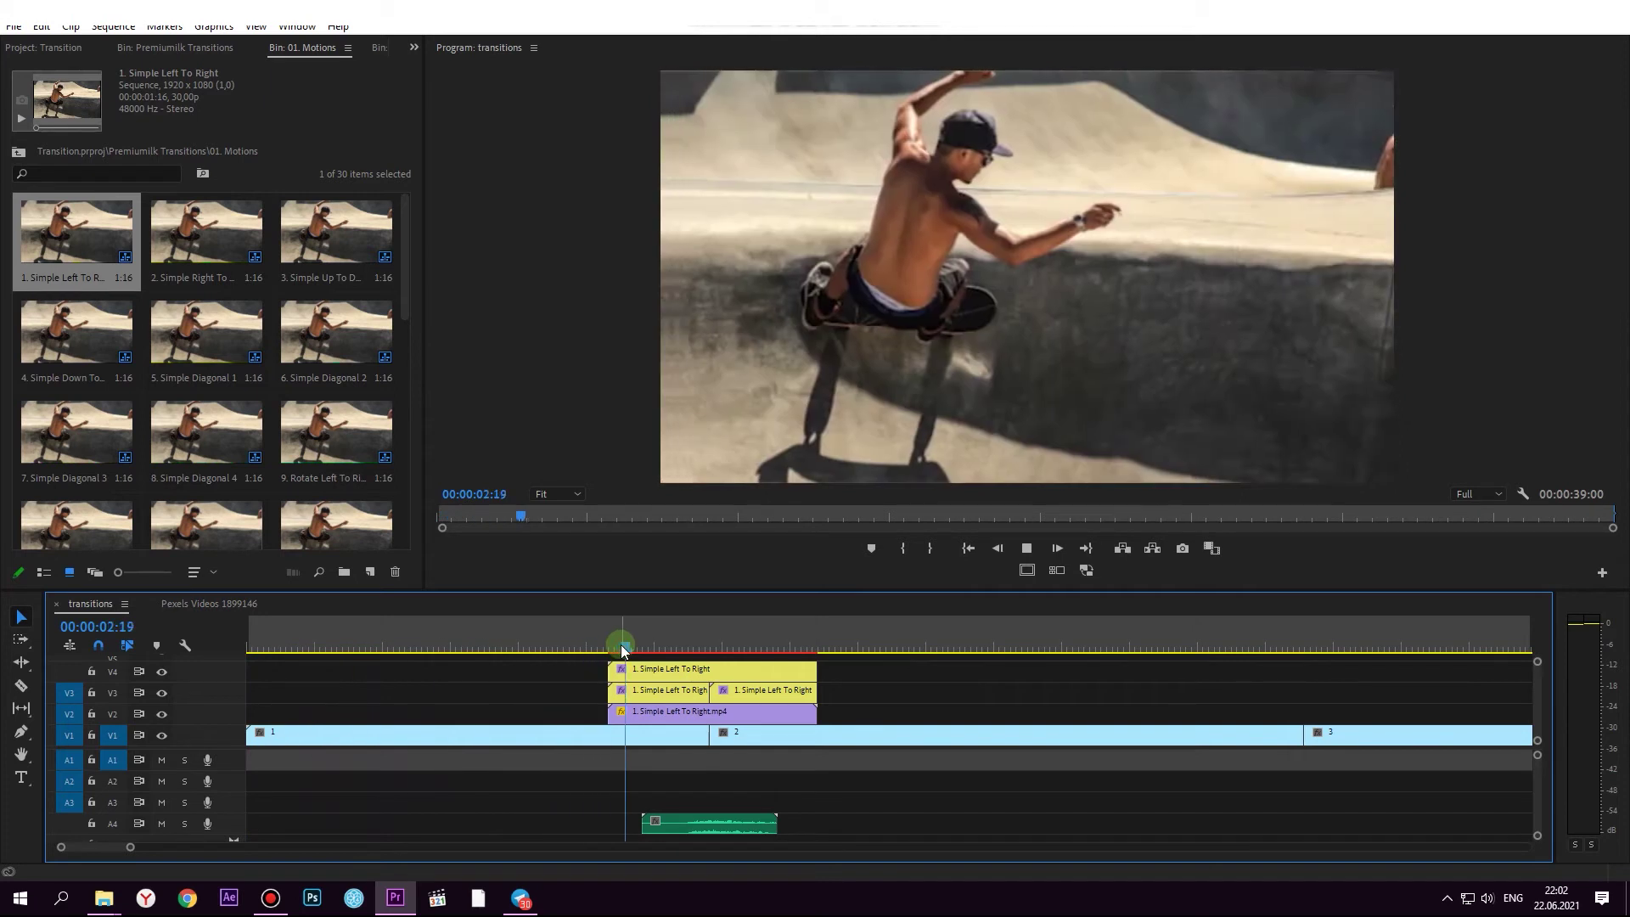
key("space")
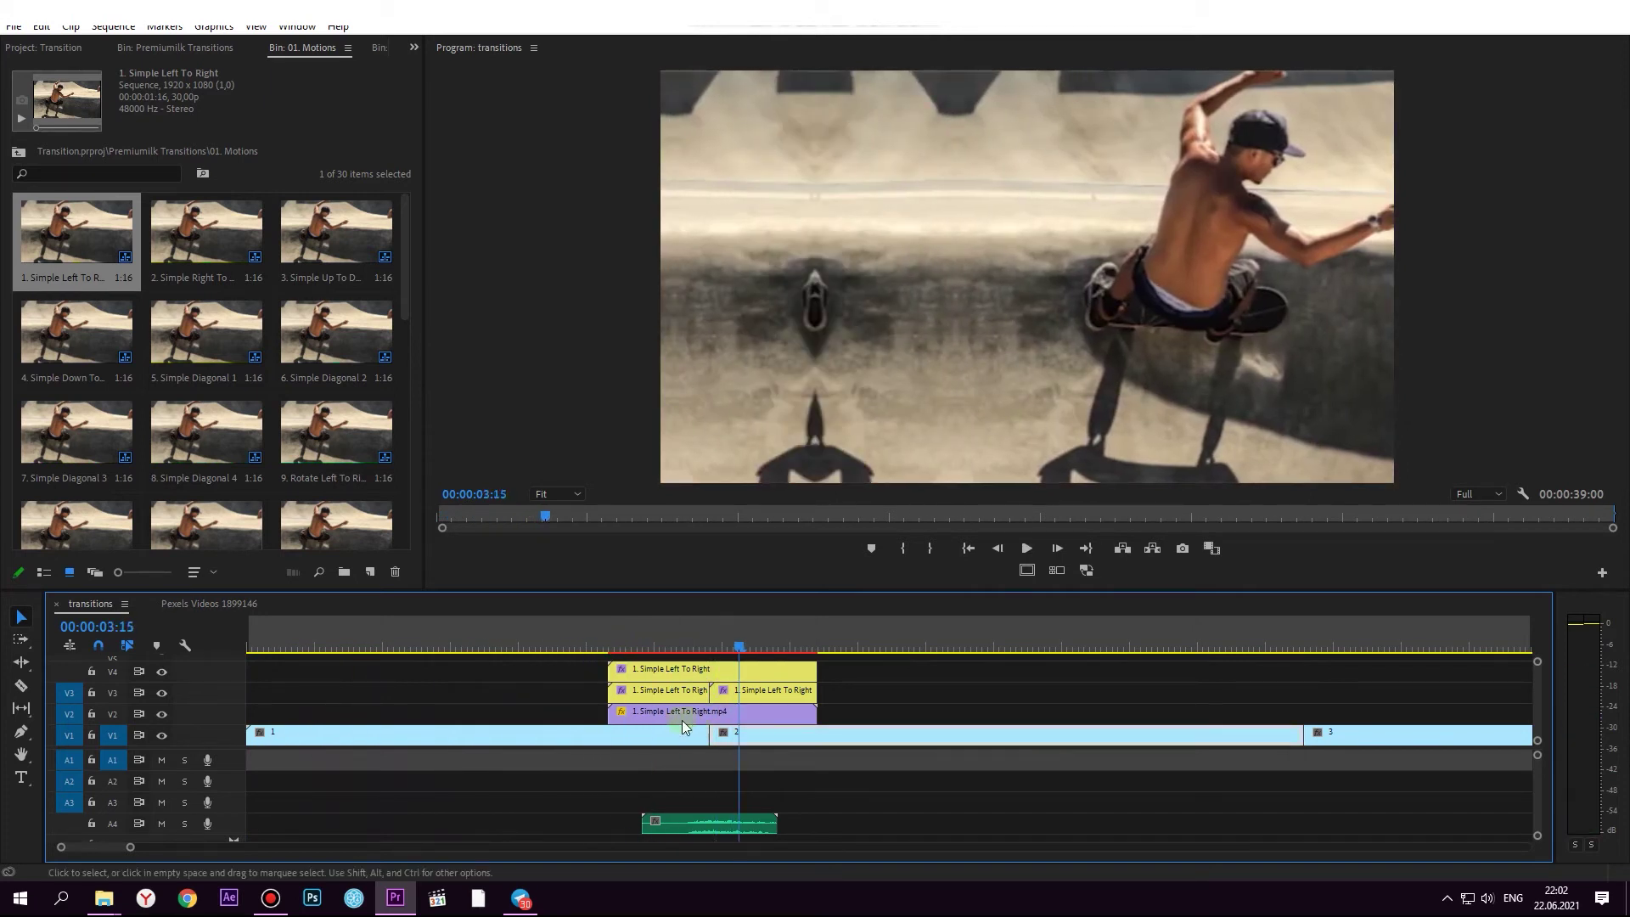
Disable the preset's sample clip, replay the transition, then open the 02. Zoom bin
key("shift+e")
left_click(681, 716)
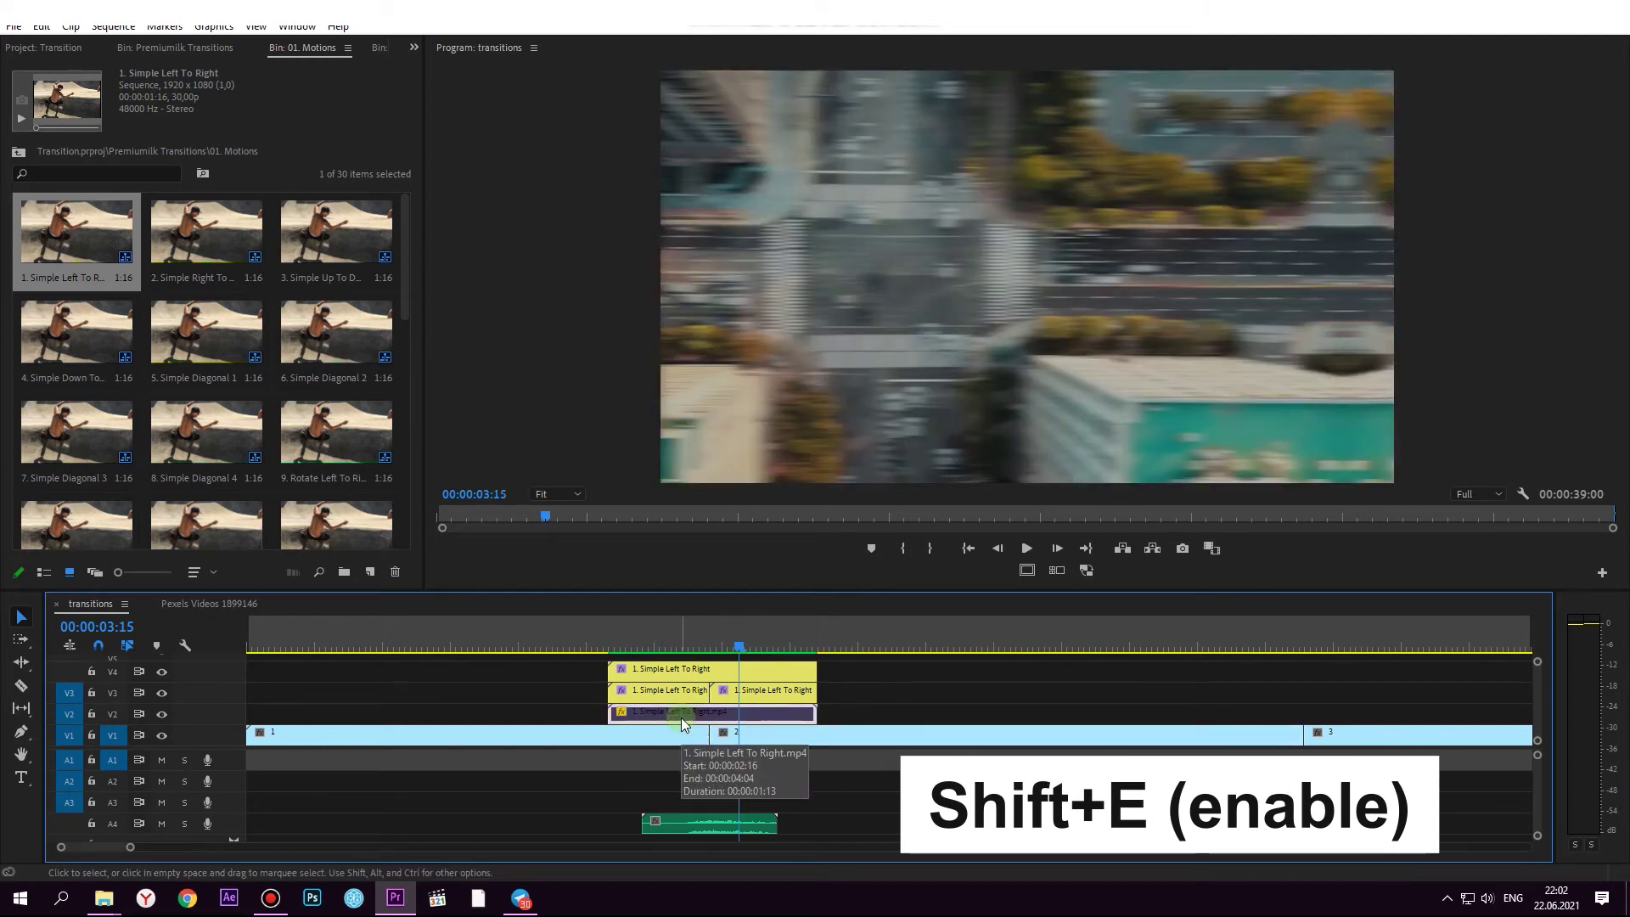
left_click(564, 630)
left_click_drag(562, 630, 496, 629)
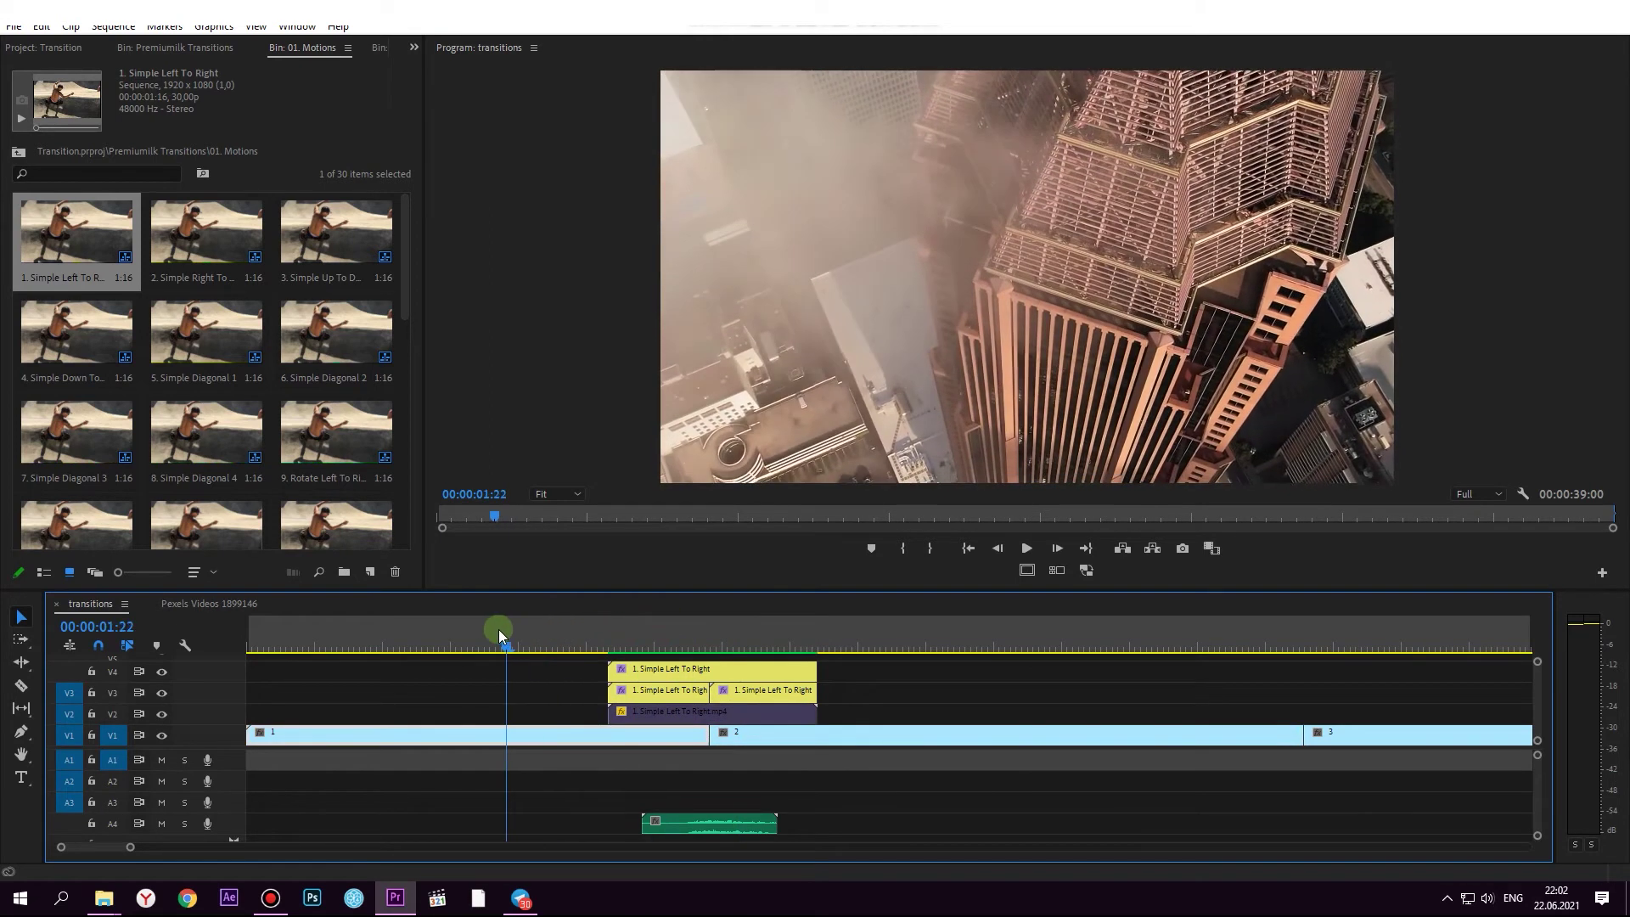
key("space")
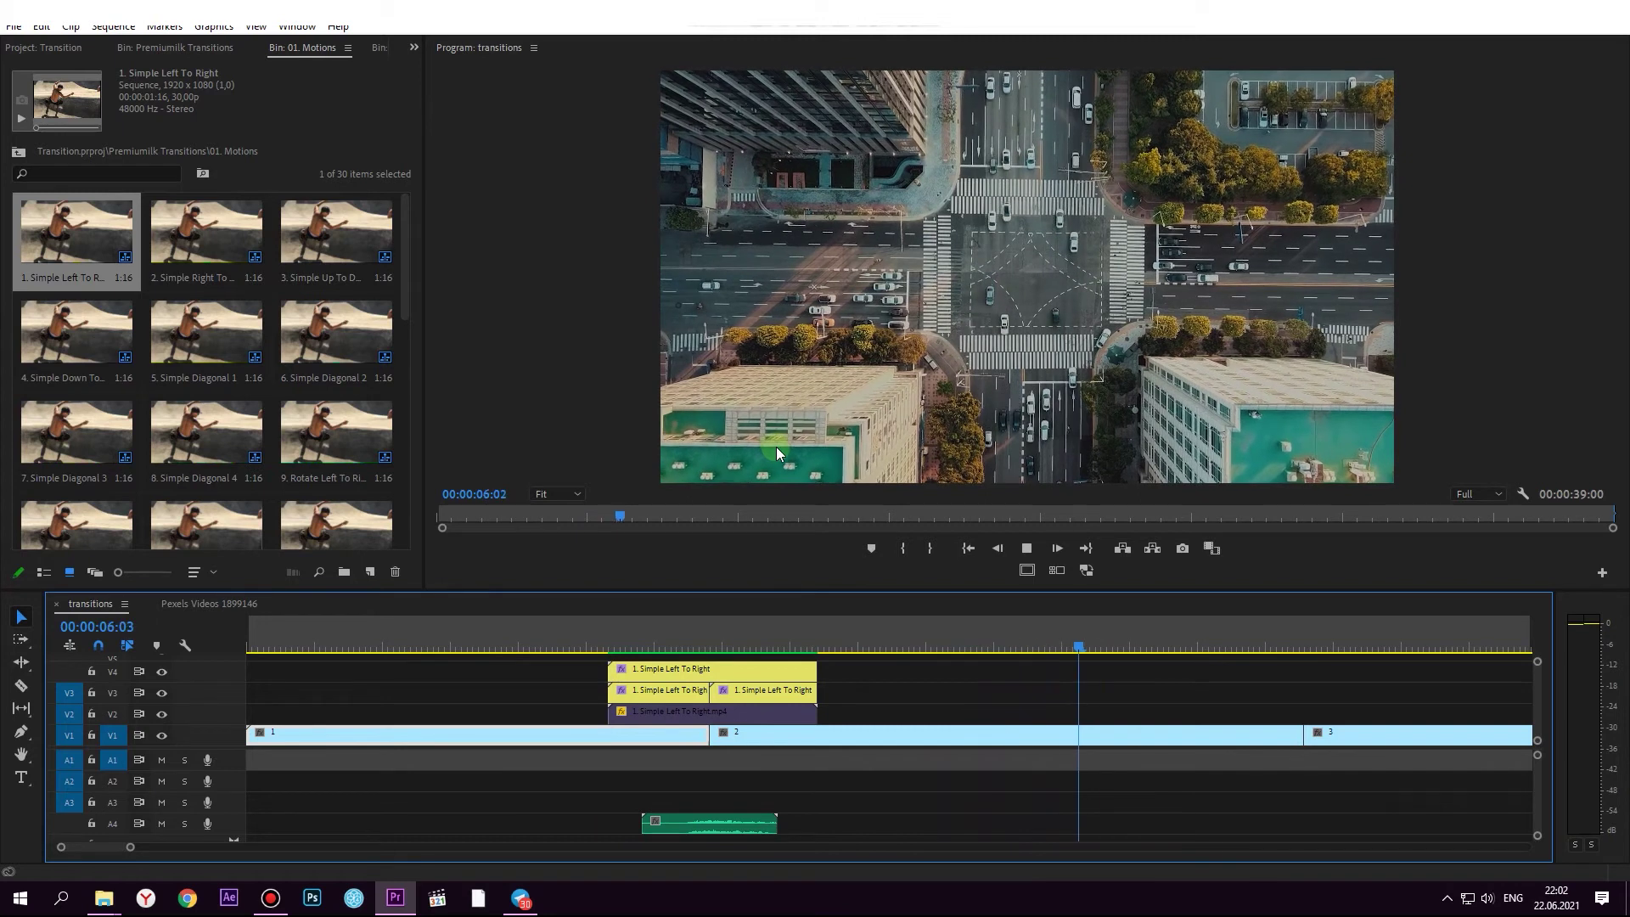
key("space")
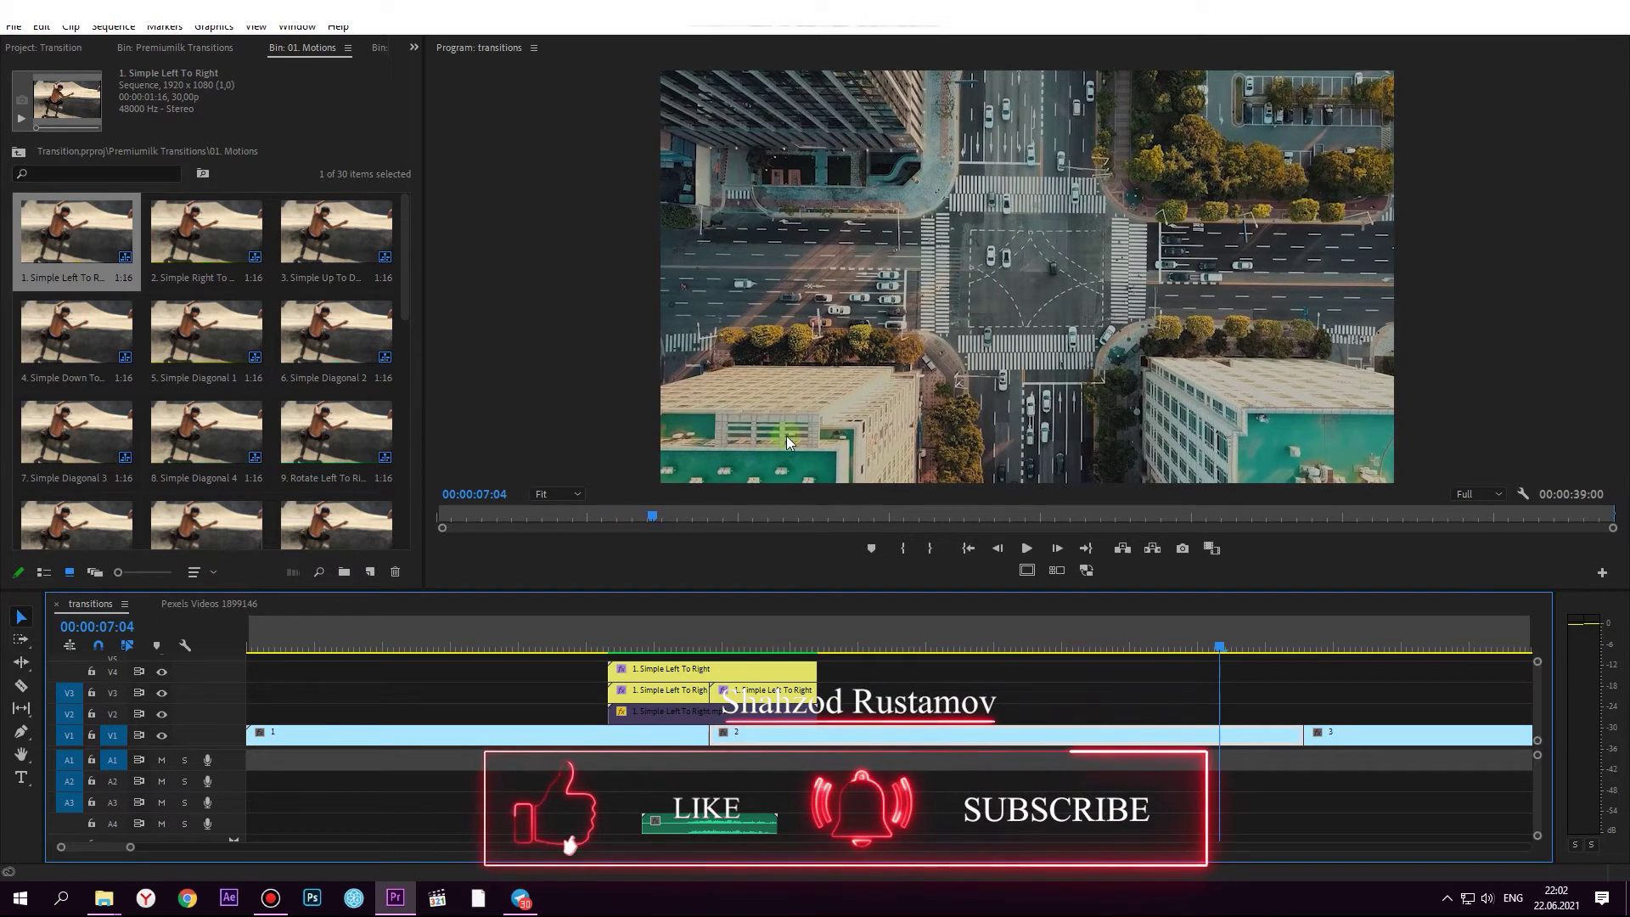
left_click(381, 46)
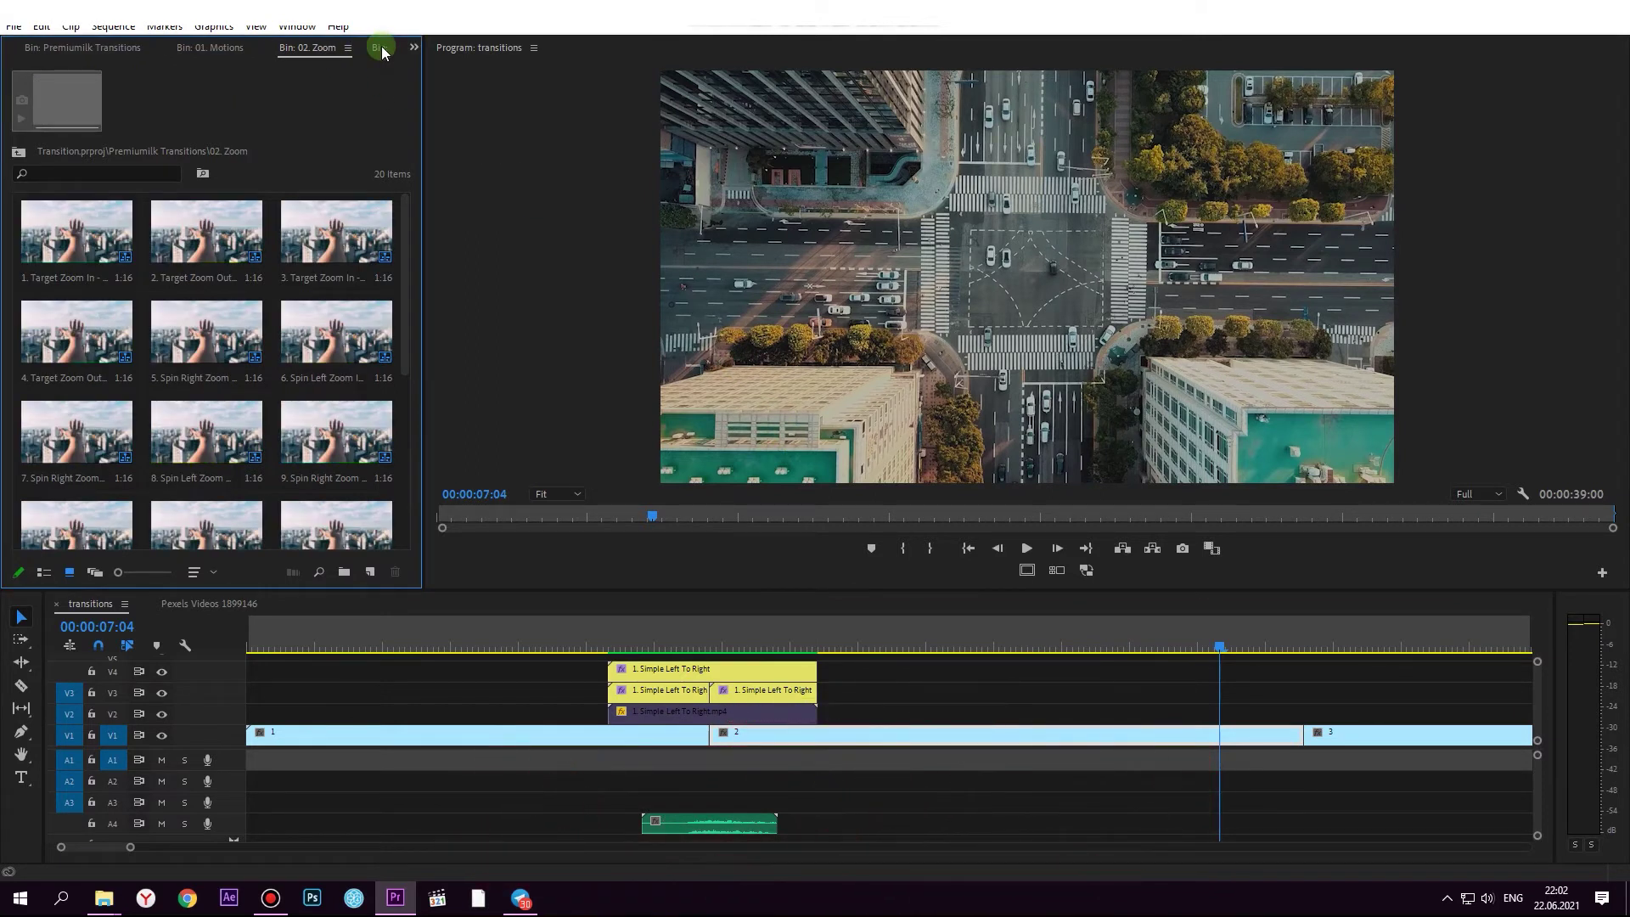
Place Target Zoom Out over the clip 2–3 cut, select its V2 clip, and play it back
left_click(177, 249)
left_click_drag(1028, 659, 1311, 724)
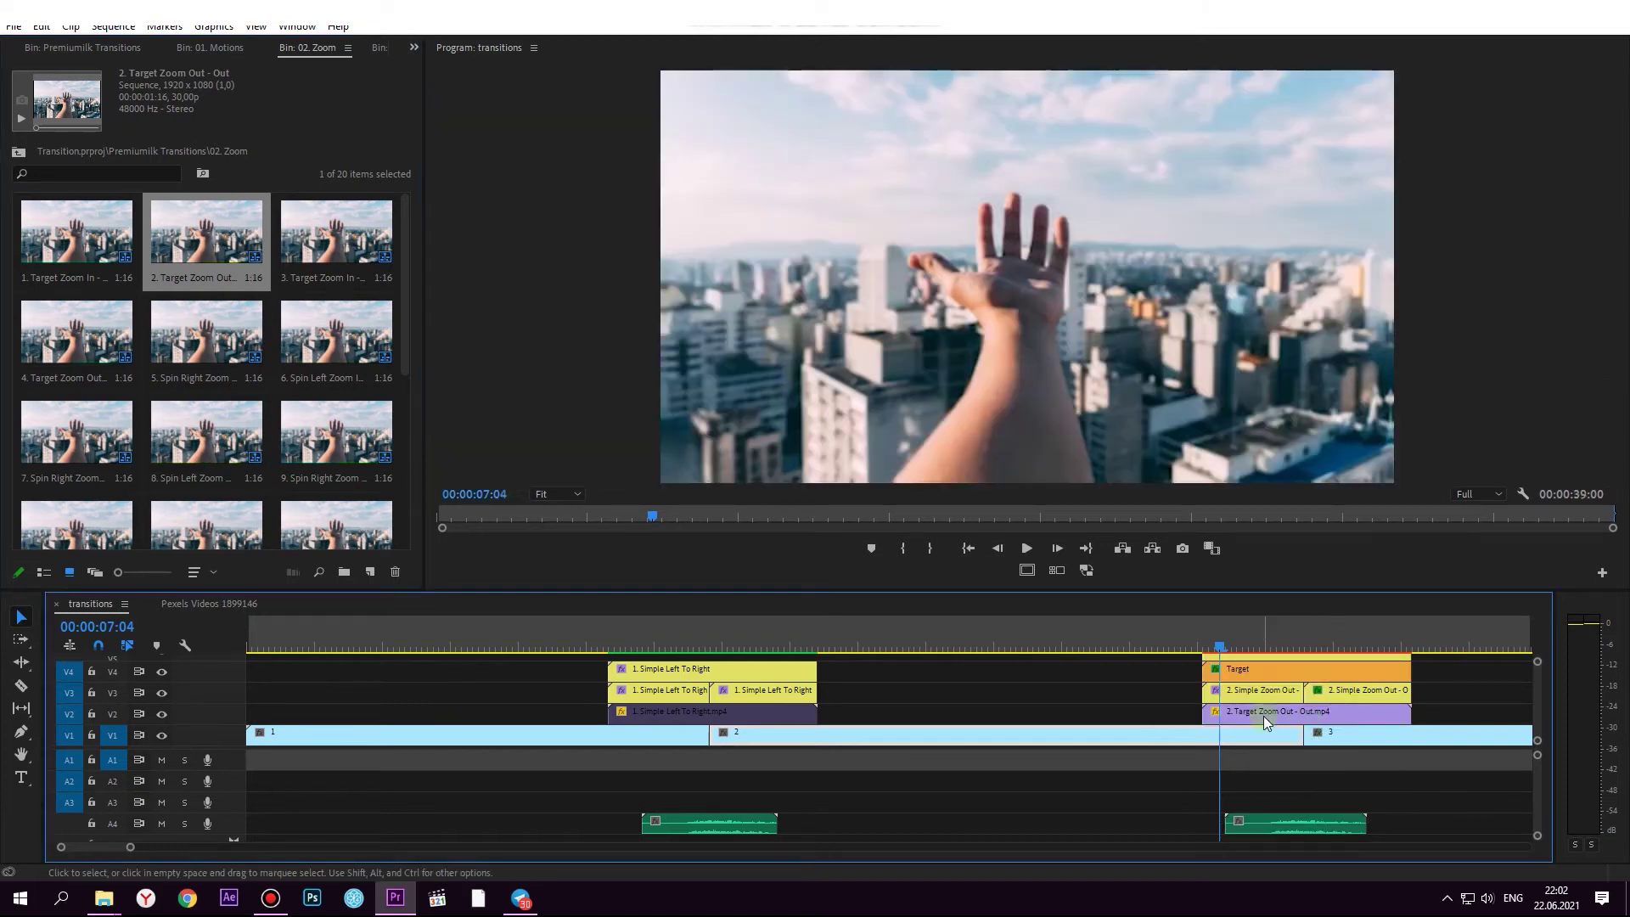
left_click(1265, 717)
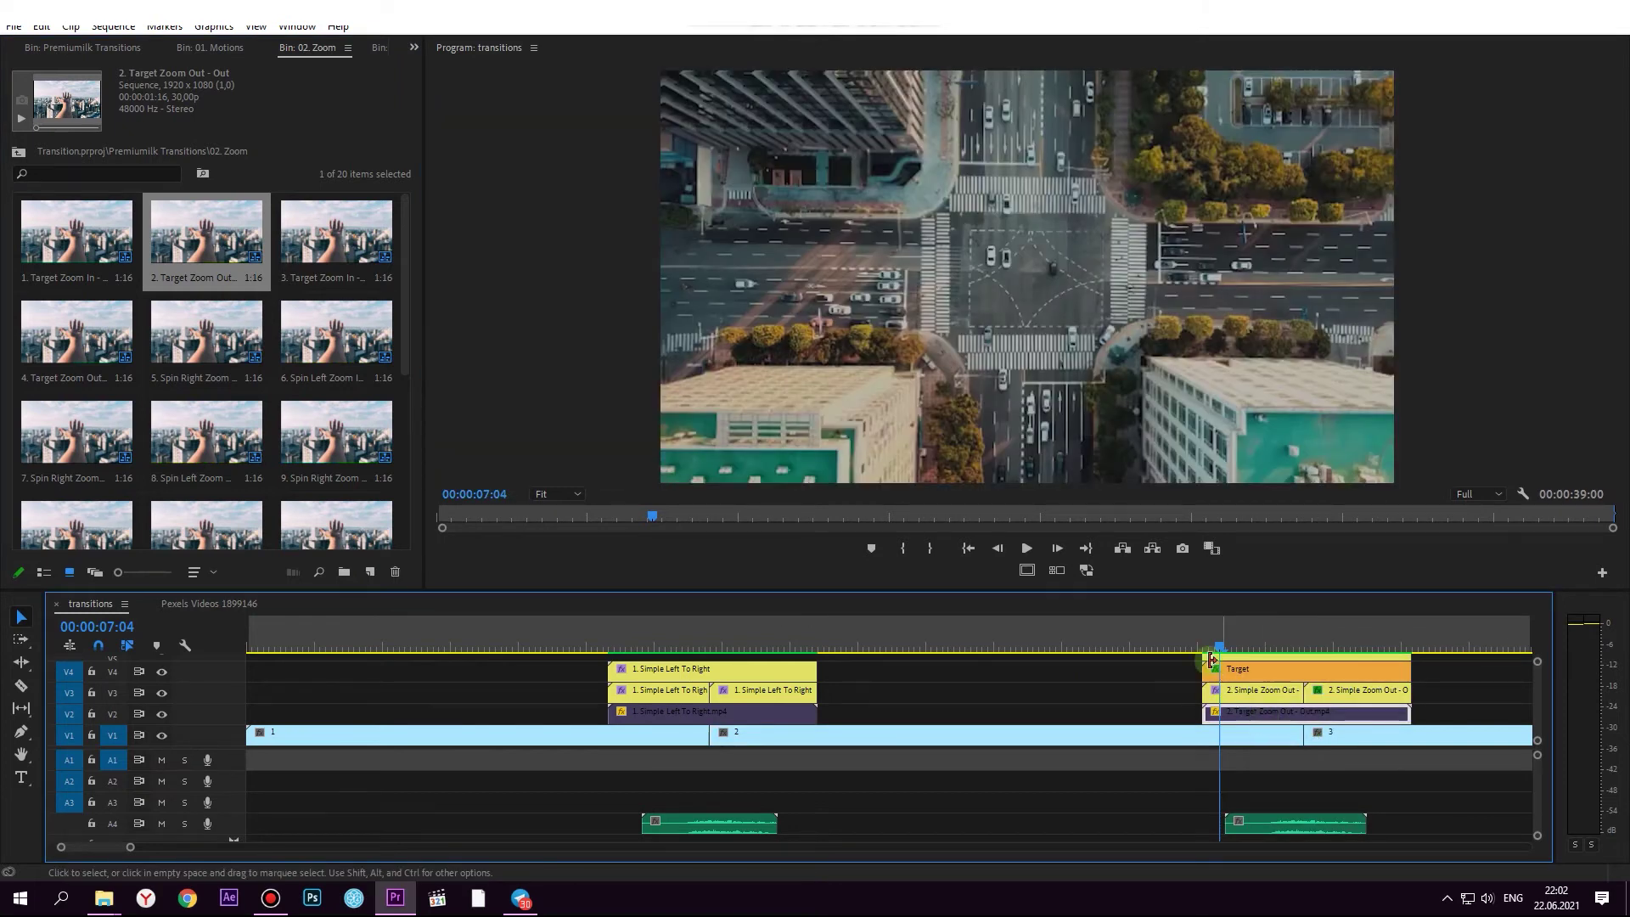
left_click_drag(1211, 646, 1090, 650)
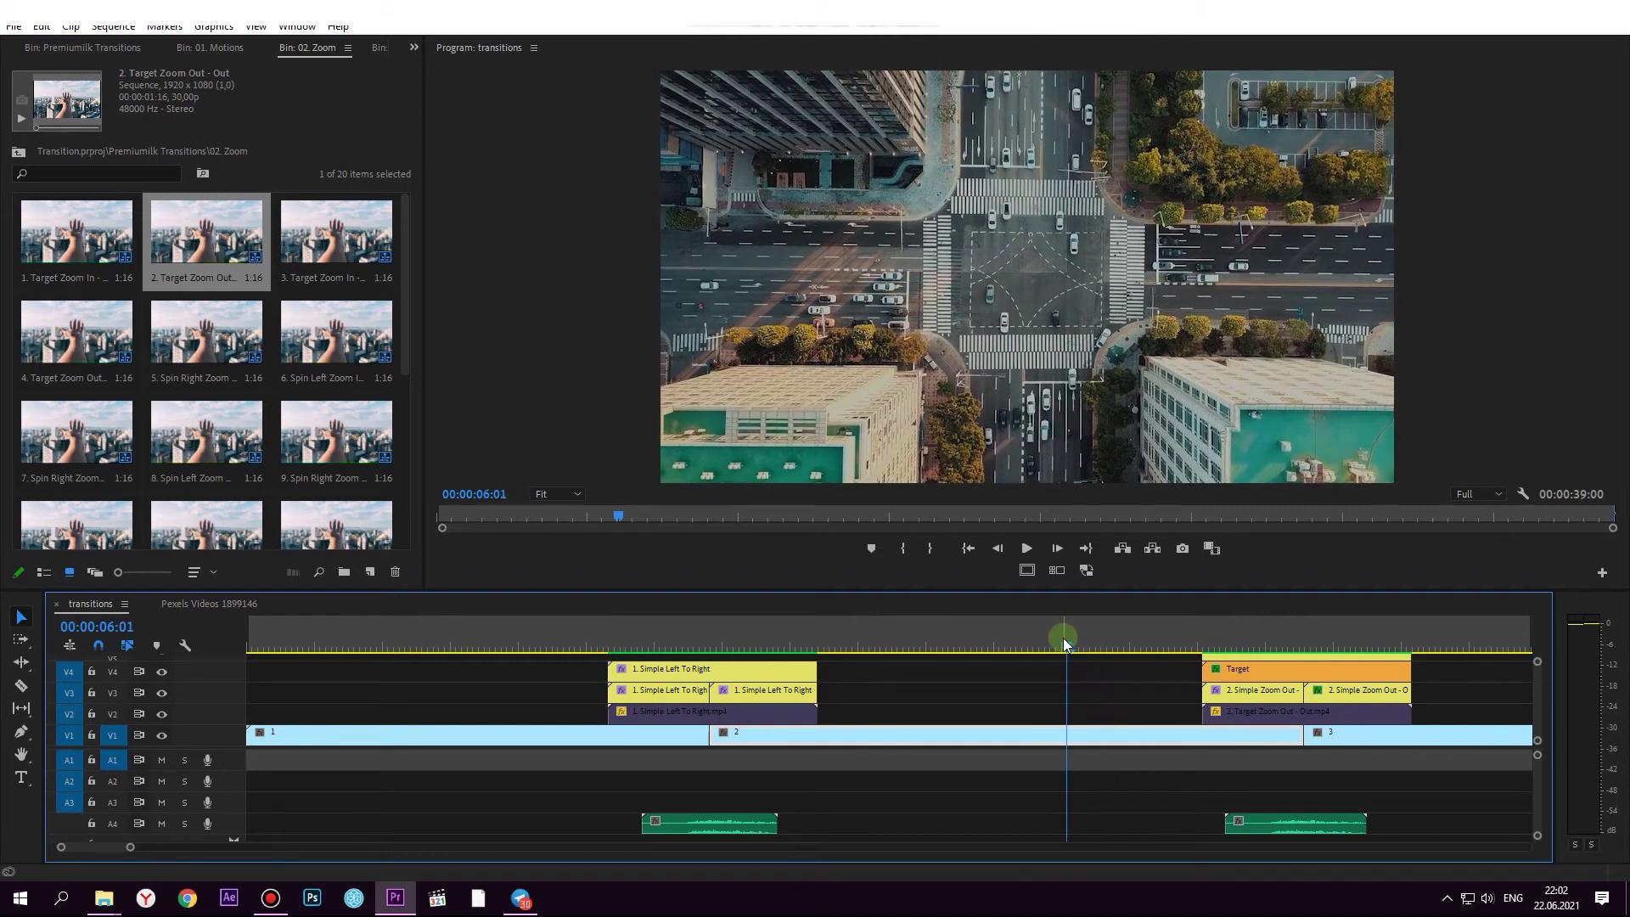
key("space")
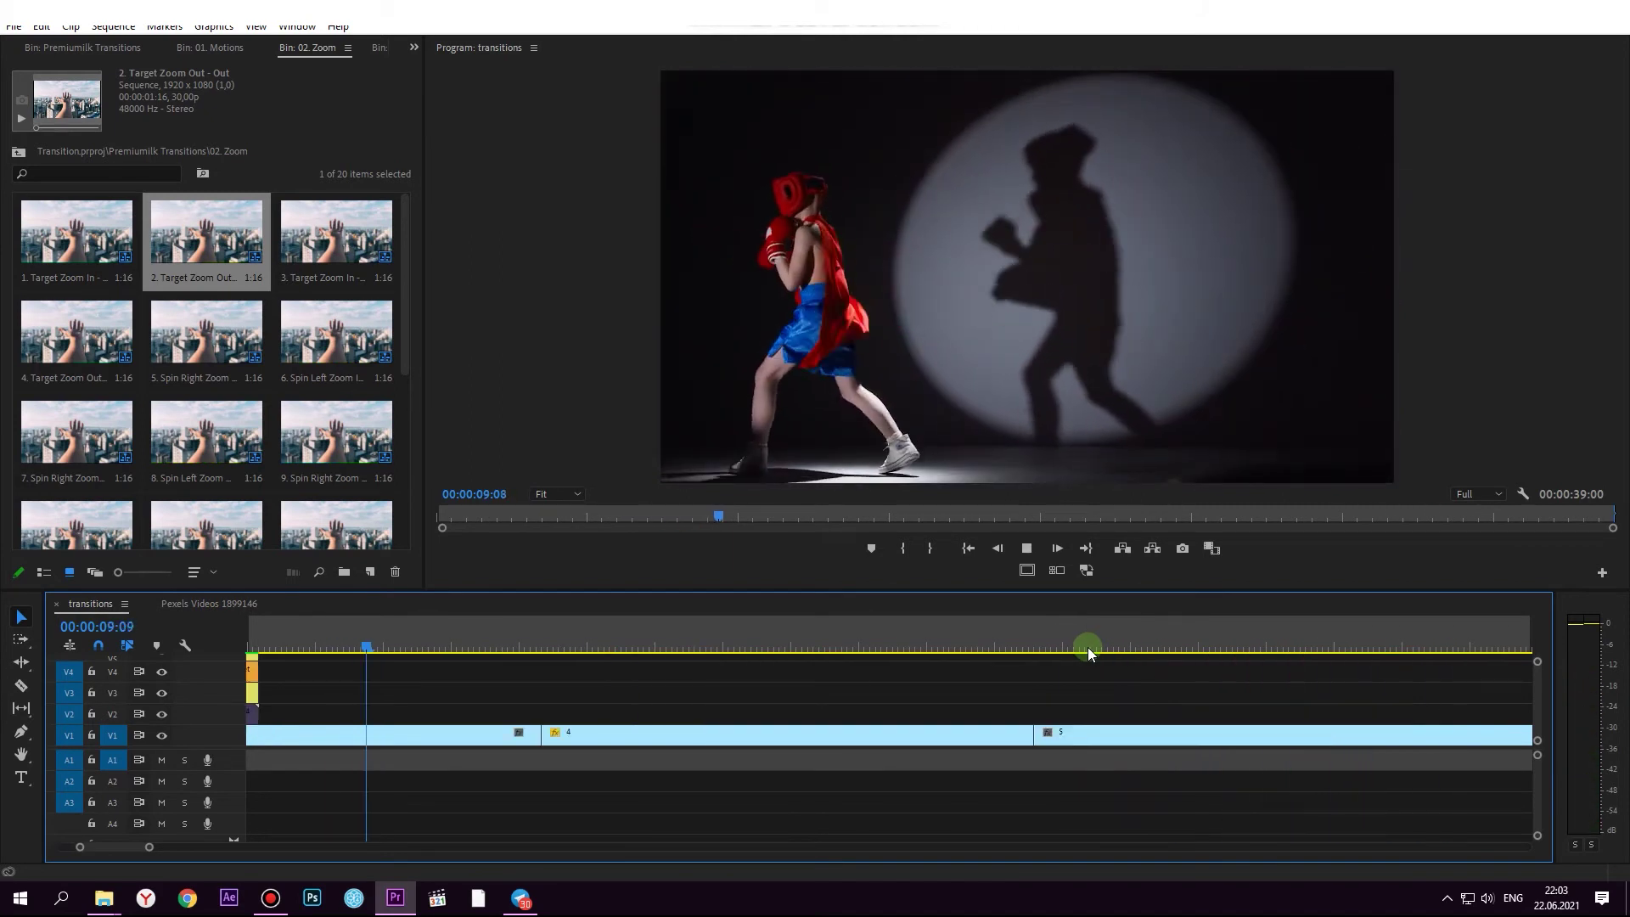
key("space")
key("space")
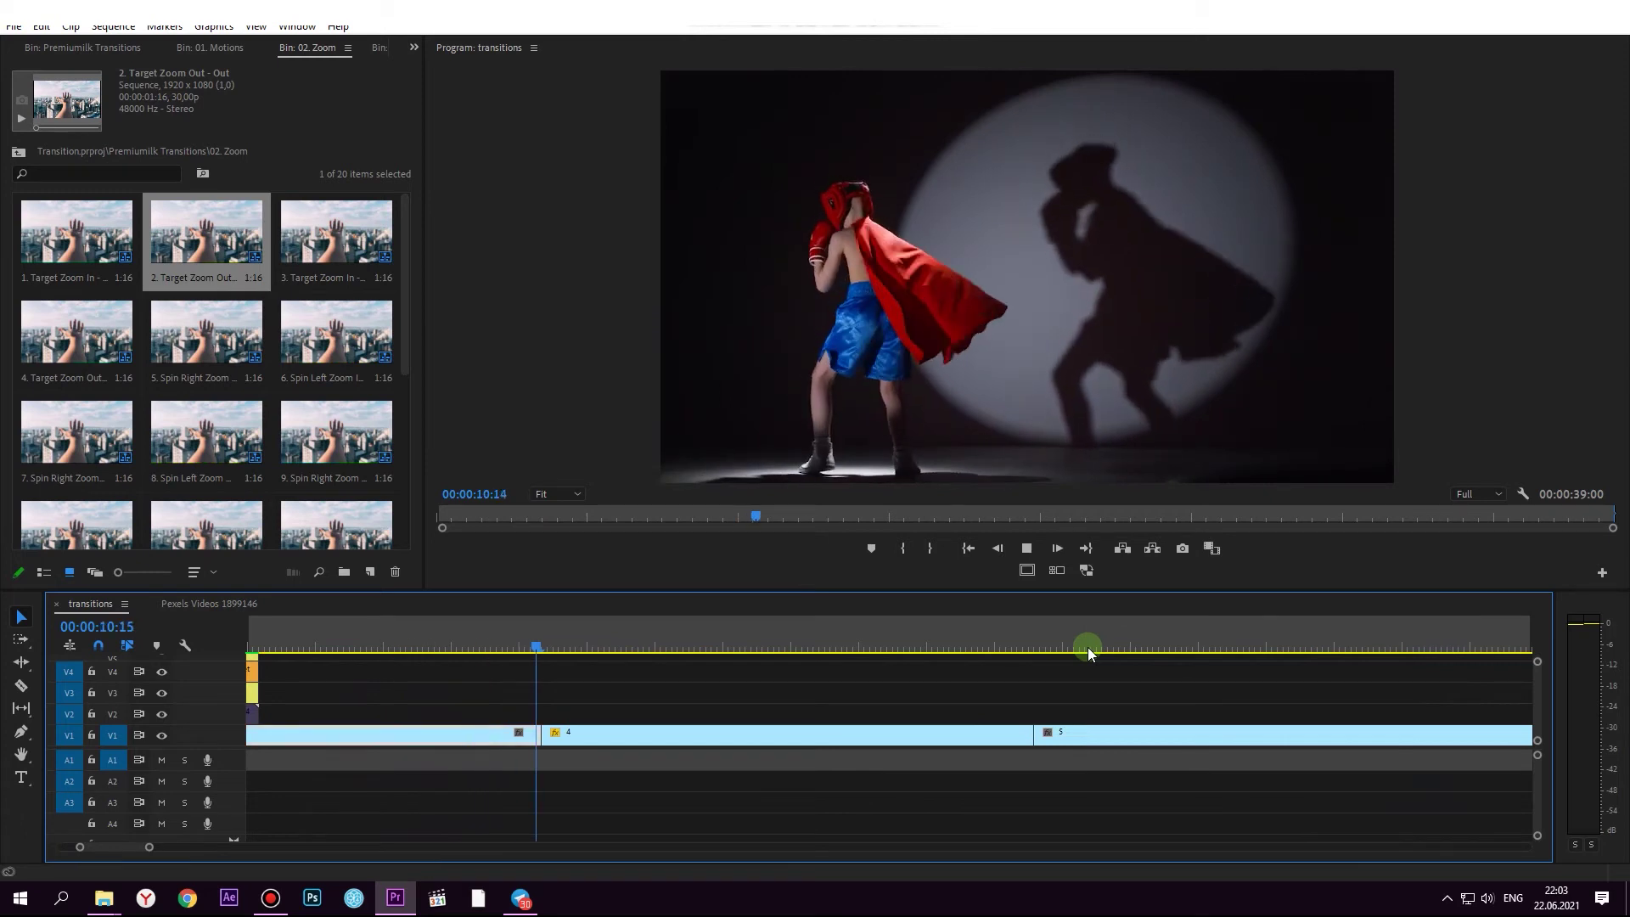
key("space")
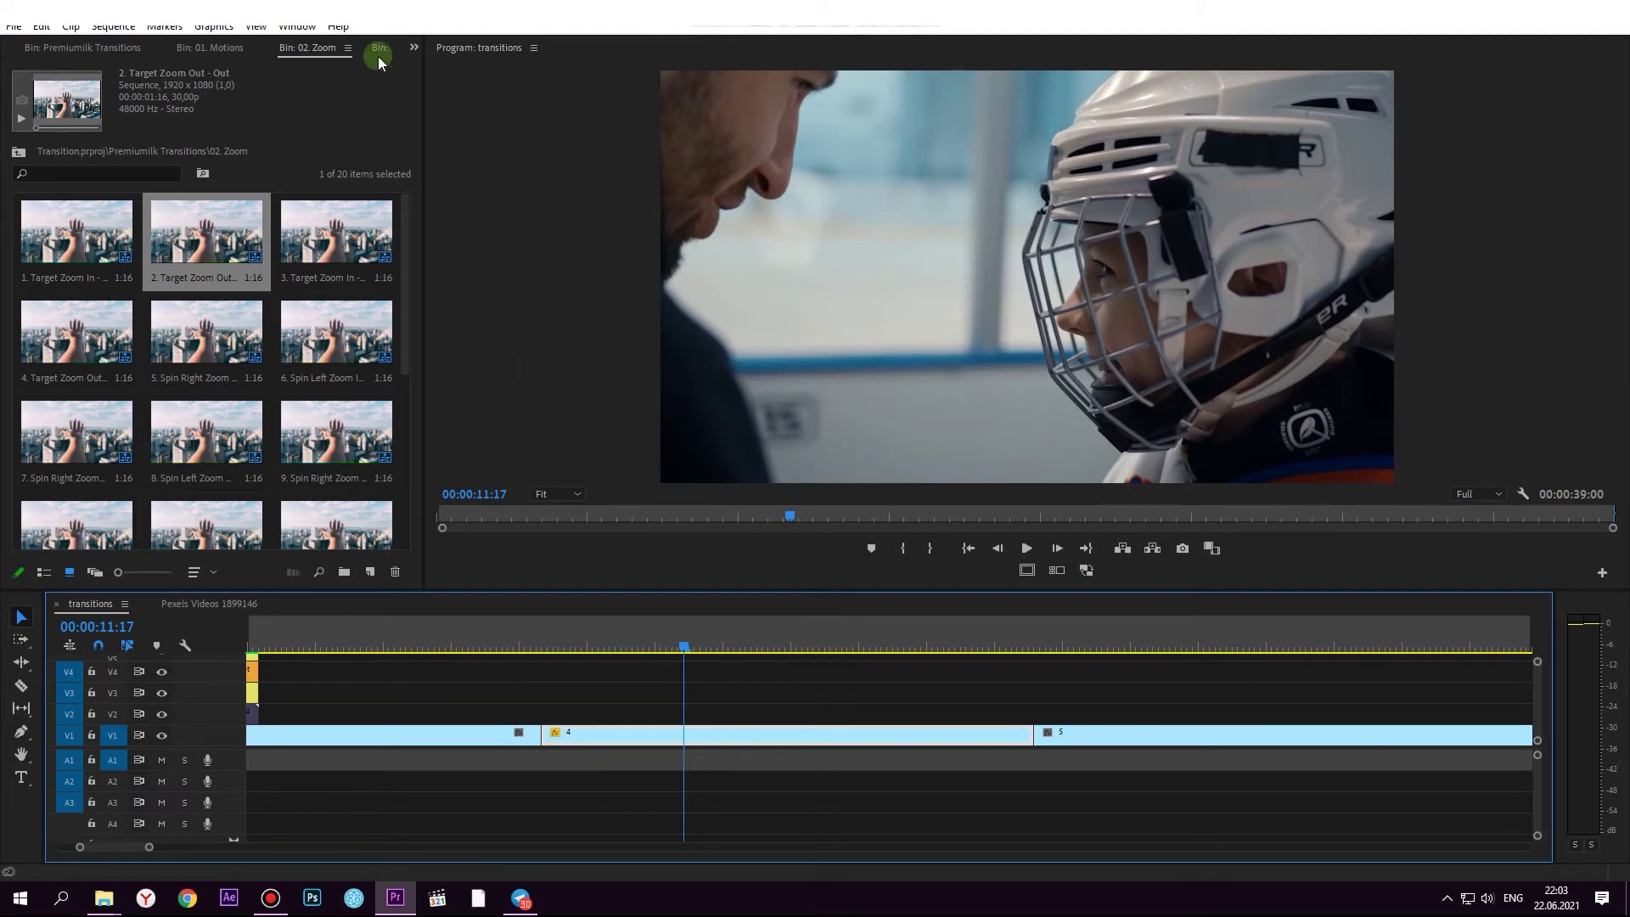
From the Glitch bin, place Block Glitch 1 over the clip 3–4 cut and play it
left_click(414, 48)
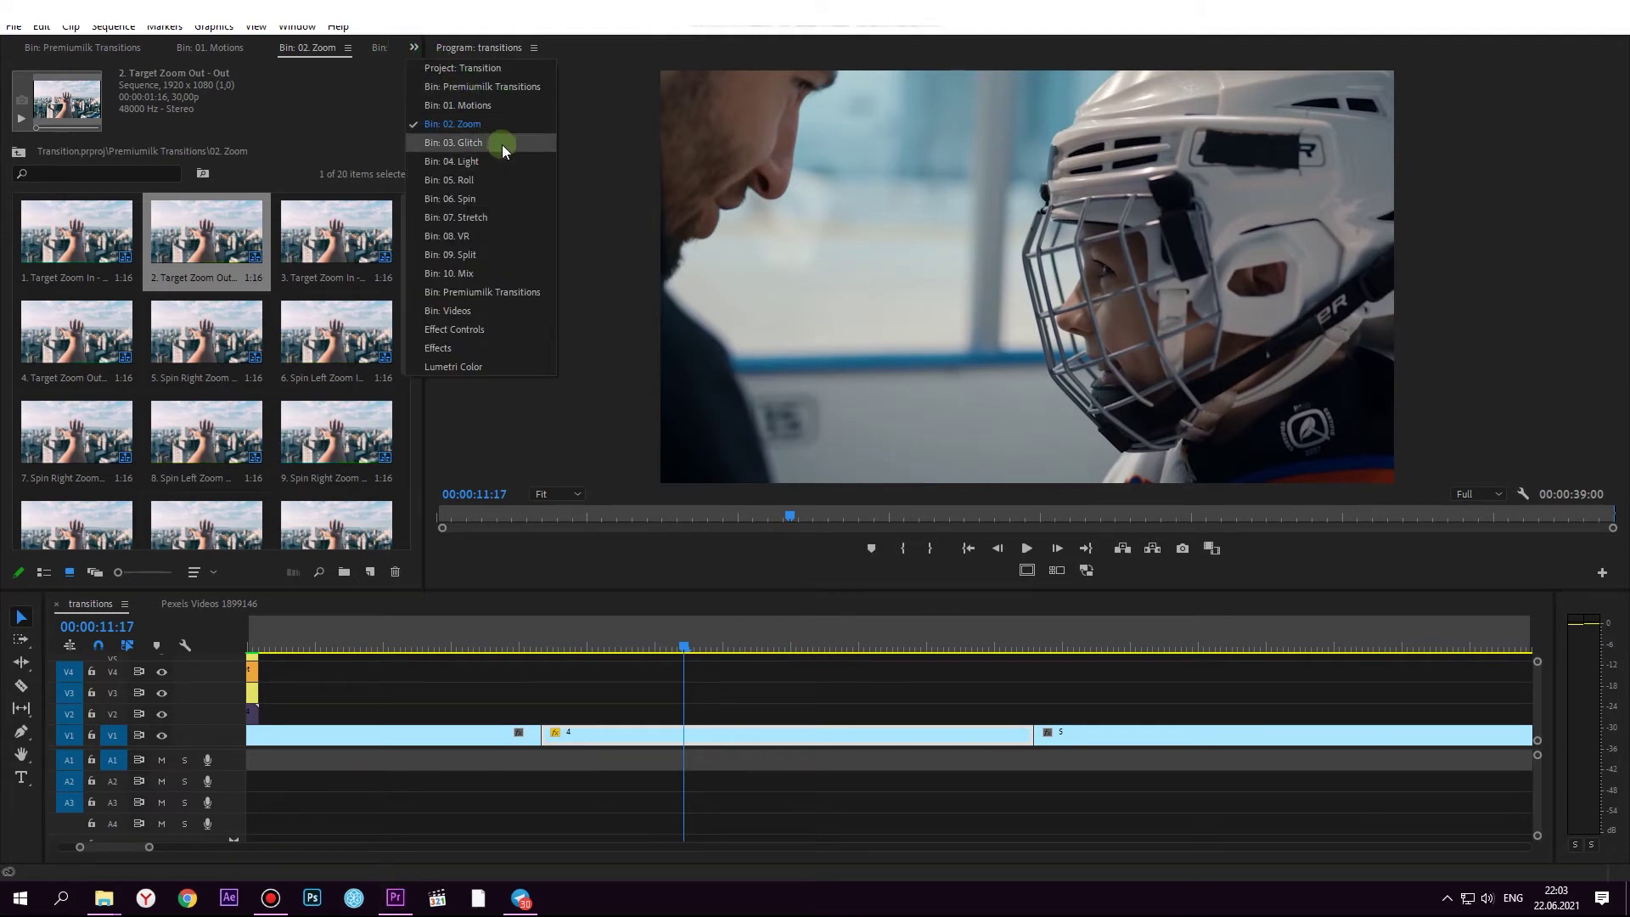
left_click(527, 145)
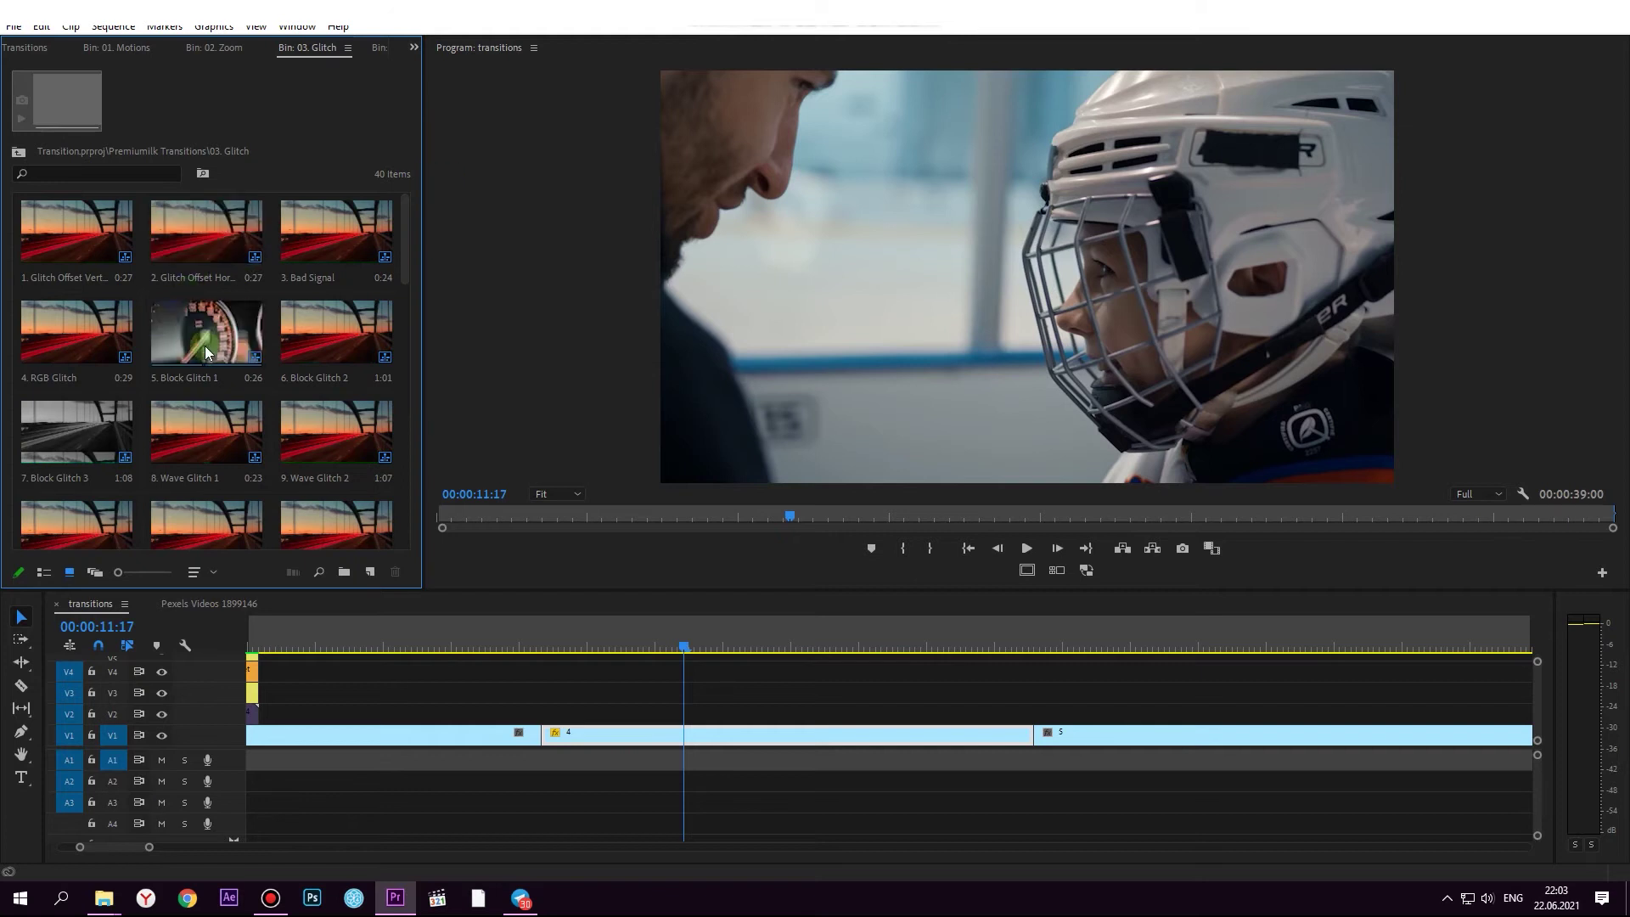
mouse_move(175, 325)
left_mouse_down()
mouse_move(508, 700)
mouse_move(548, 720)
left_mouse_up()
left_click_drag(463, 637, 374, 637)
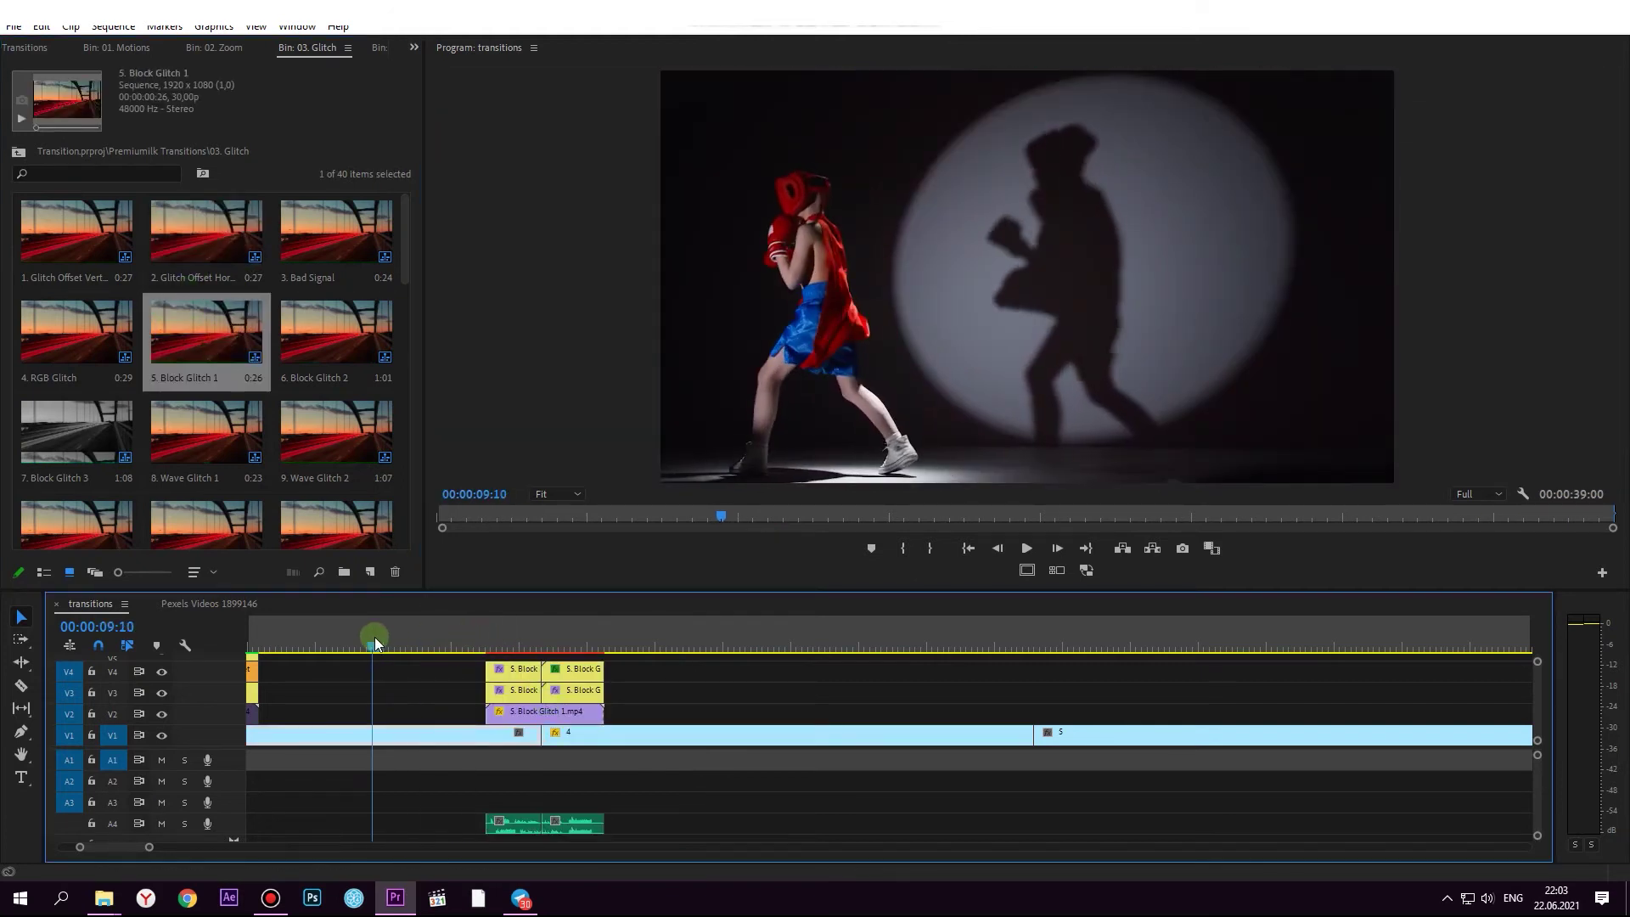
key("space")
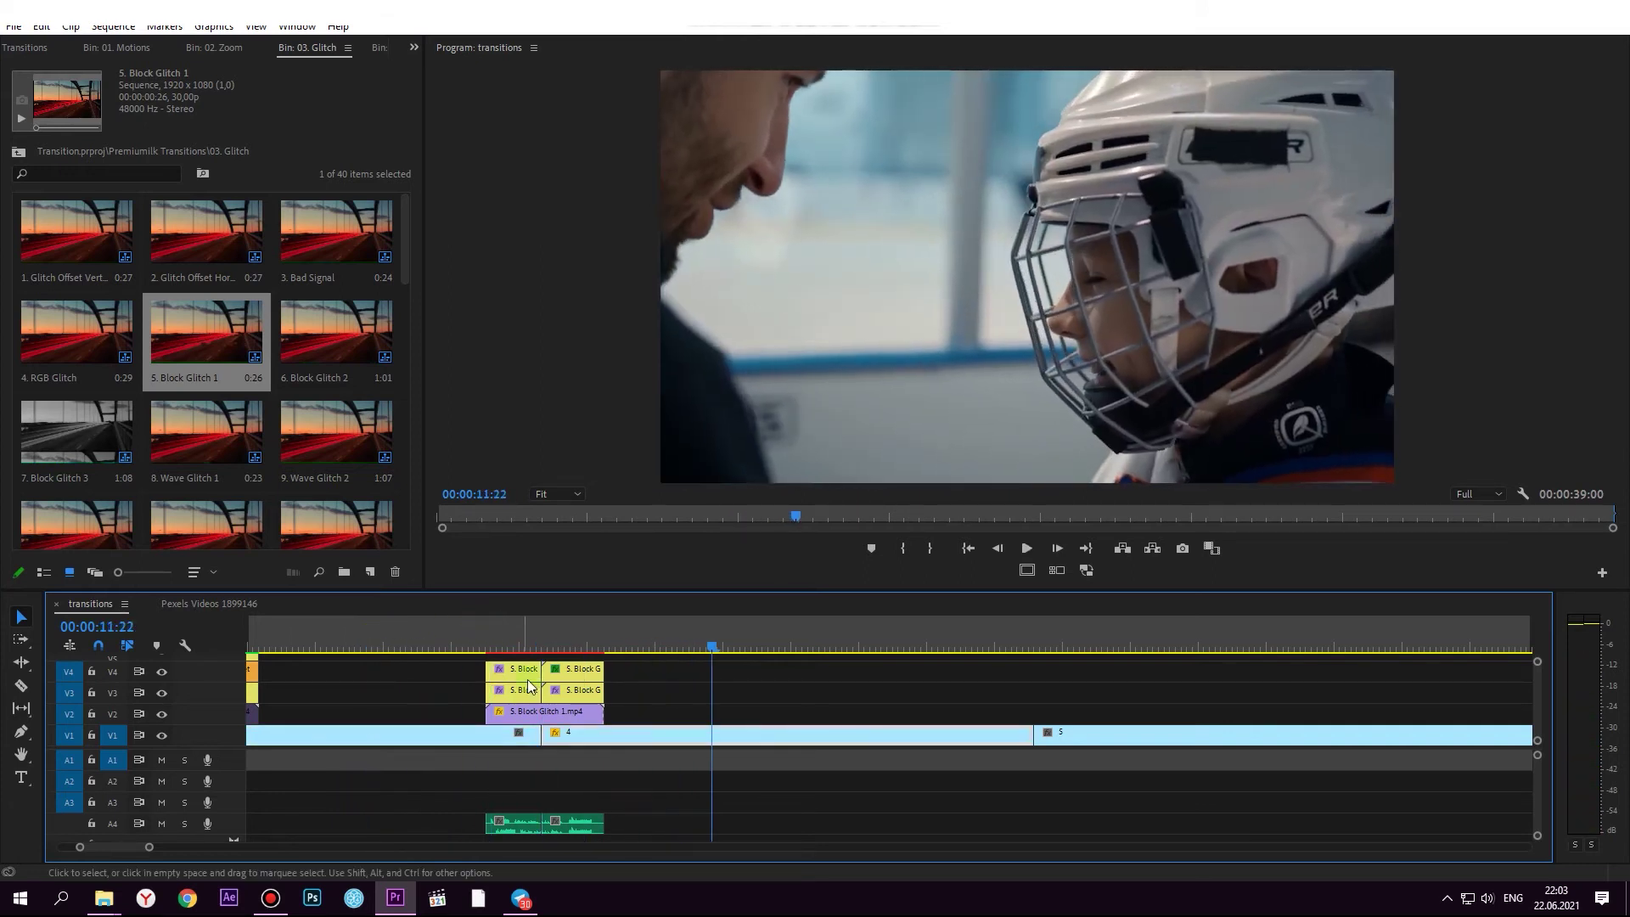
Select the Block Glitch 1 clip and replay the transition from just before it
left_click(579, 715)
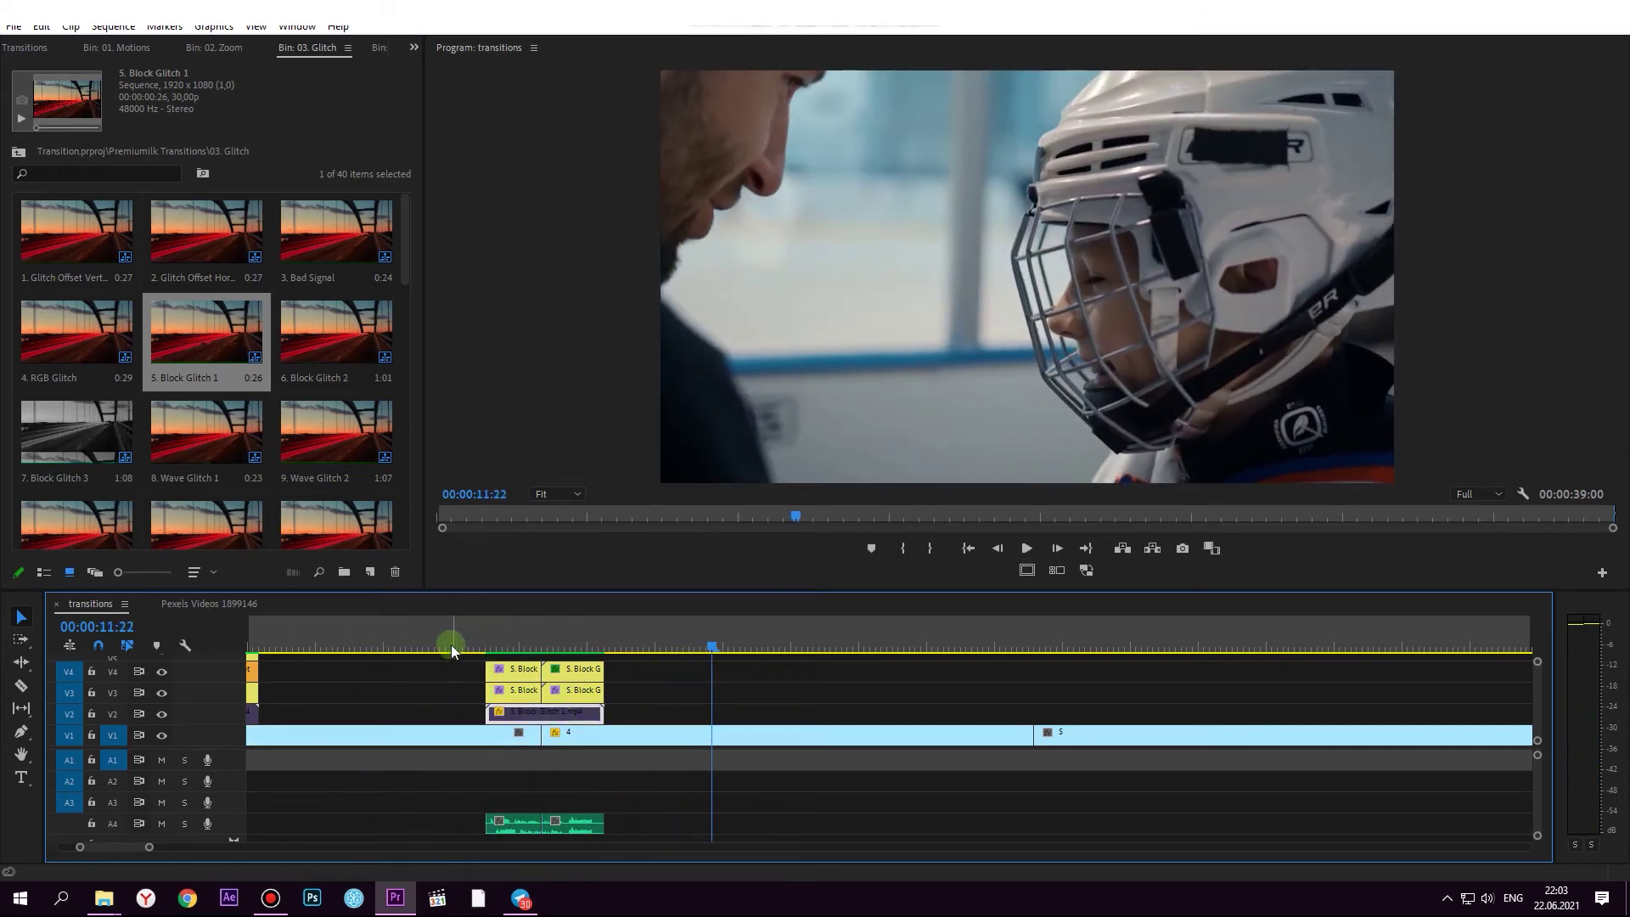
left_click_drag(451, 645, 409, 617)
key("space")
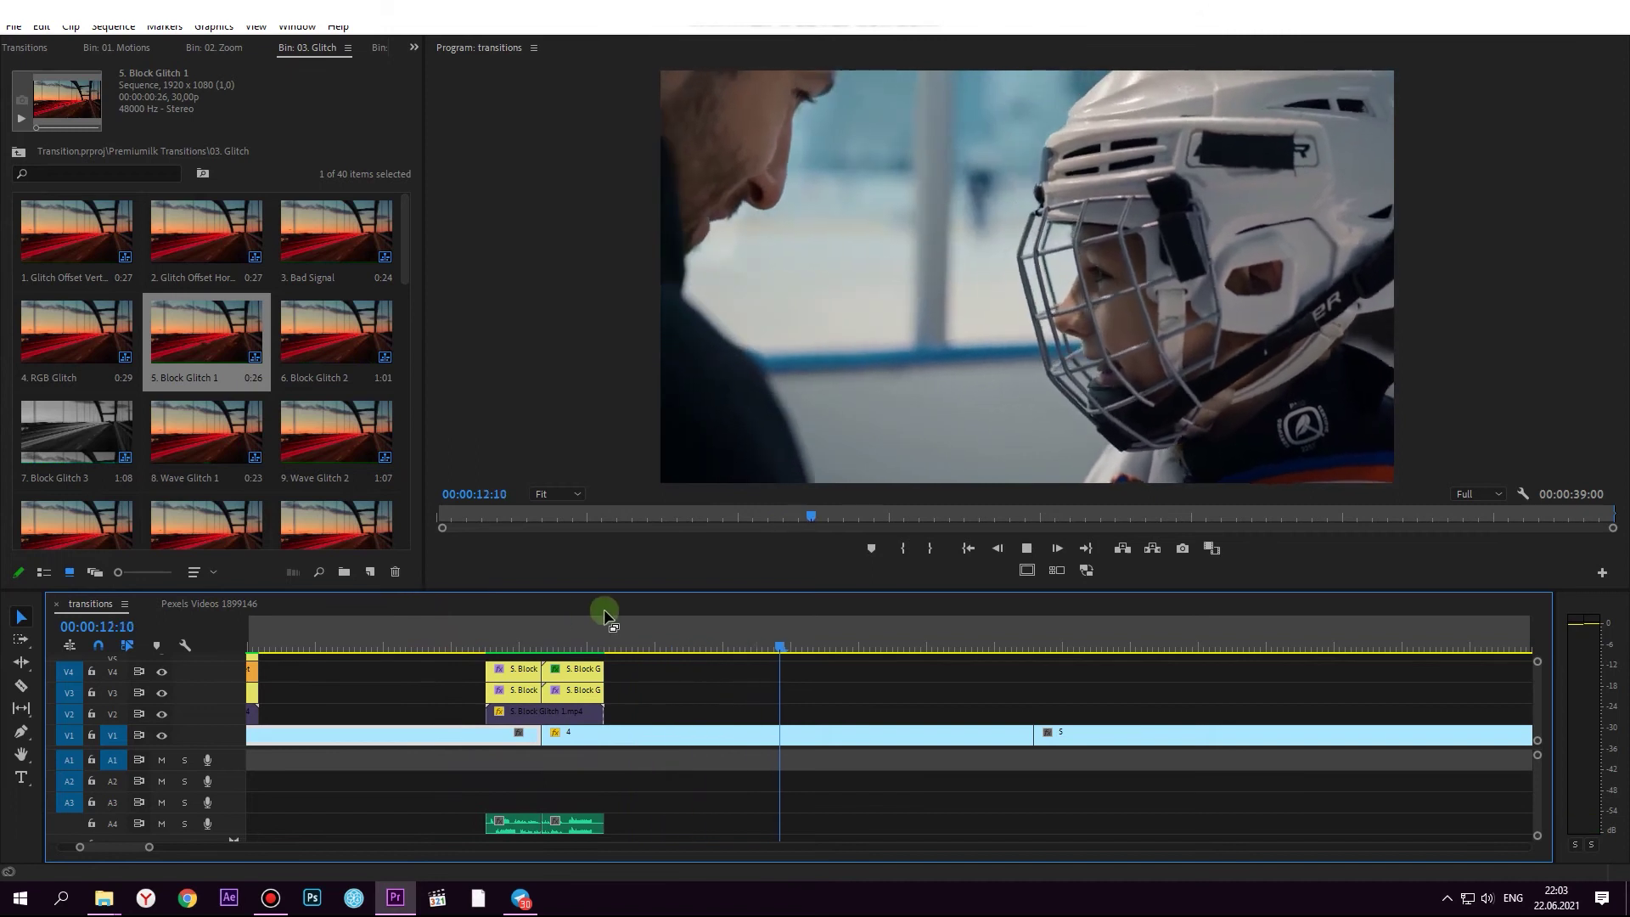
key("space")
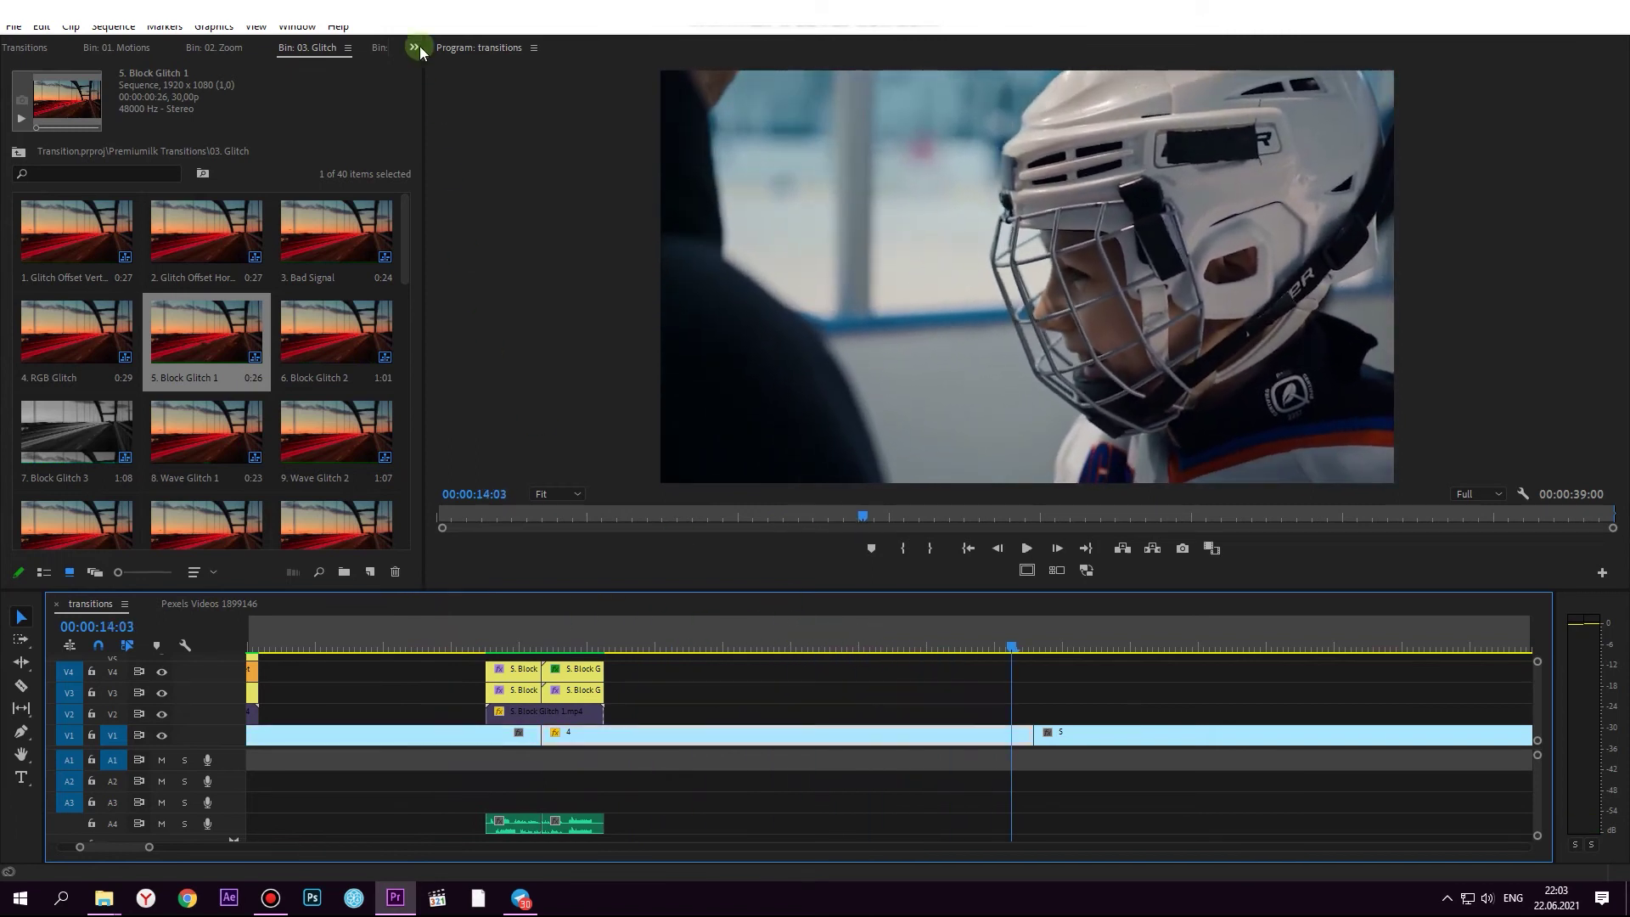
left_click(419, 48)
From the 04. Light bin, place Light Leak 5 over the clip 4–5 cut, disable its clip, and preview
left_click(463, 183)
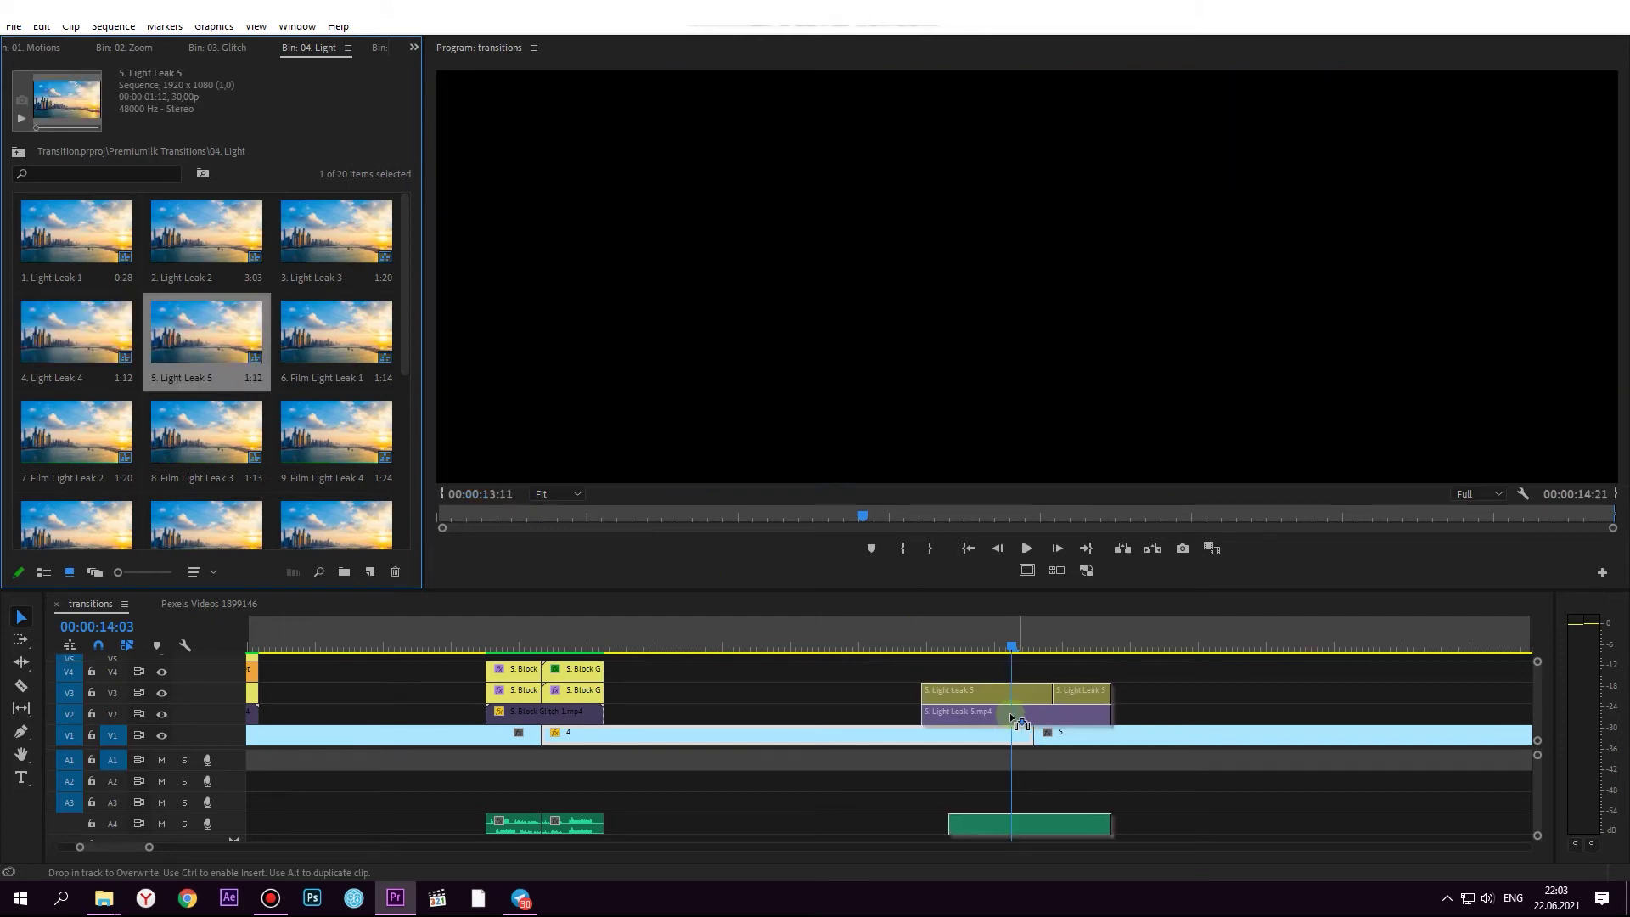
left_click_drag(180, 330, 907, 702)
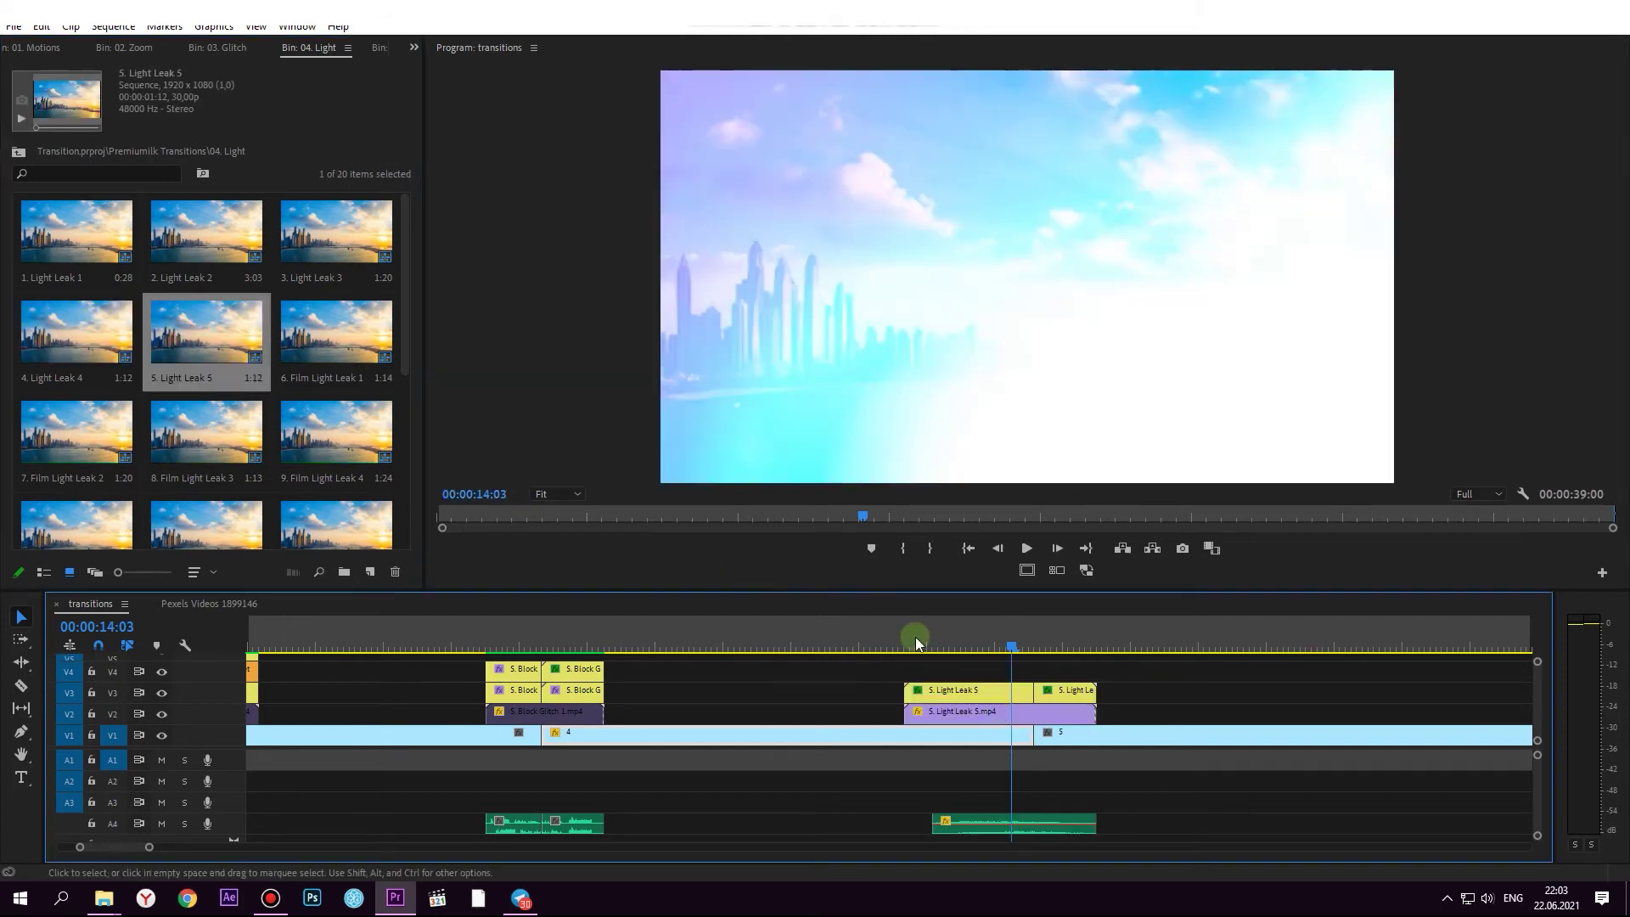
left_click(931, 721)
key("shift+e")
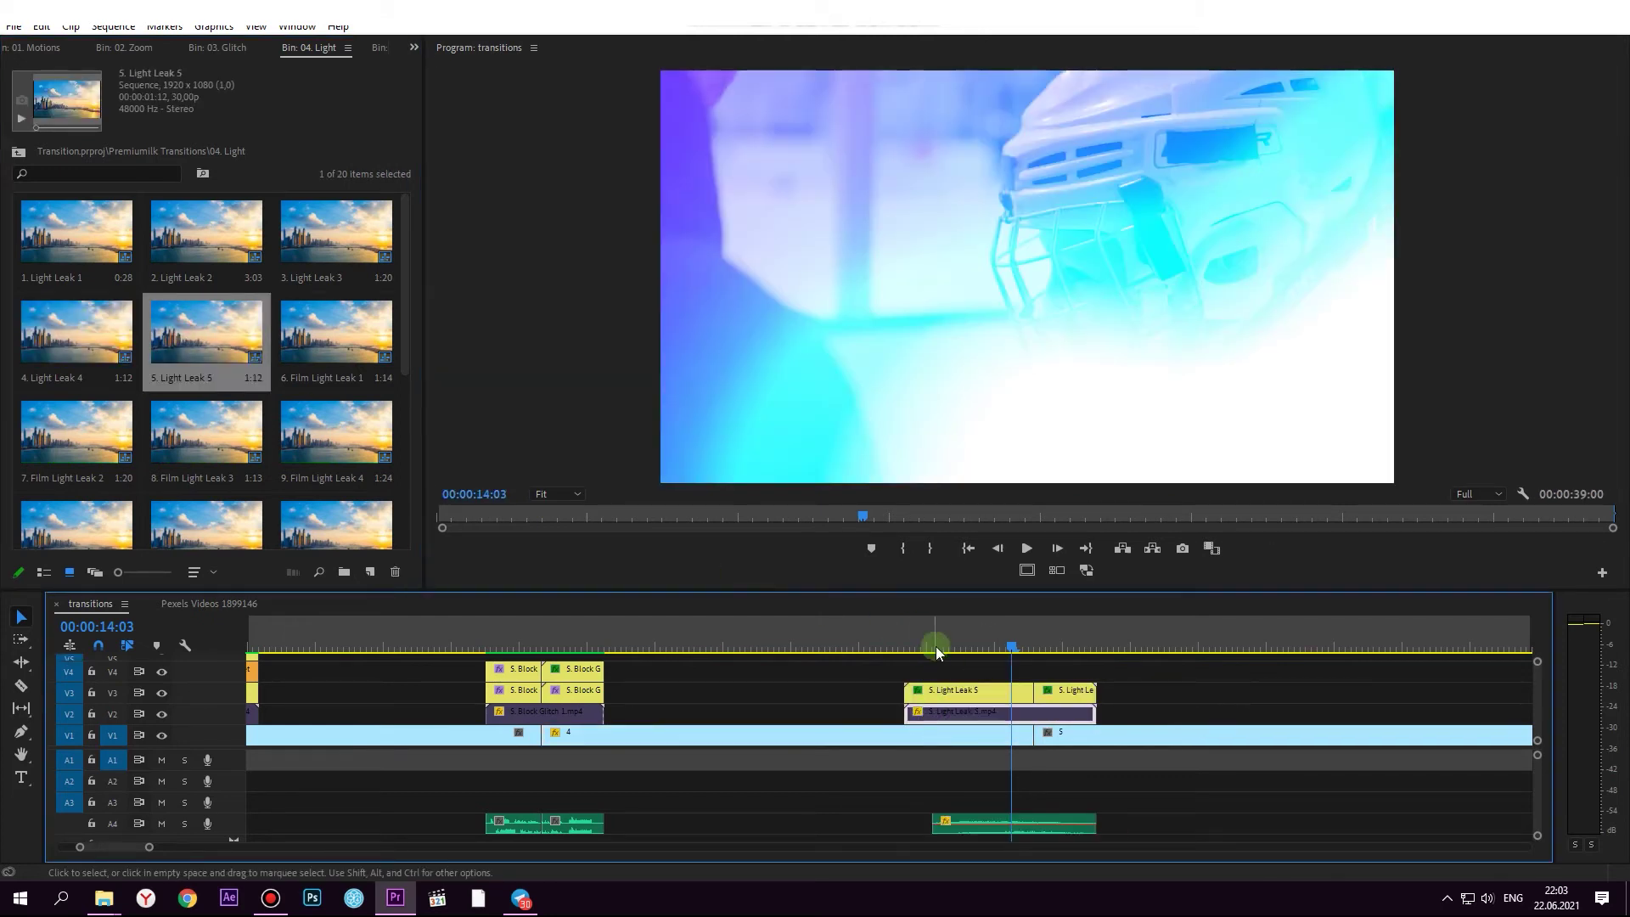
left_click_drag(946, 650, 796, 651)
key("space")
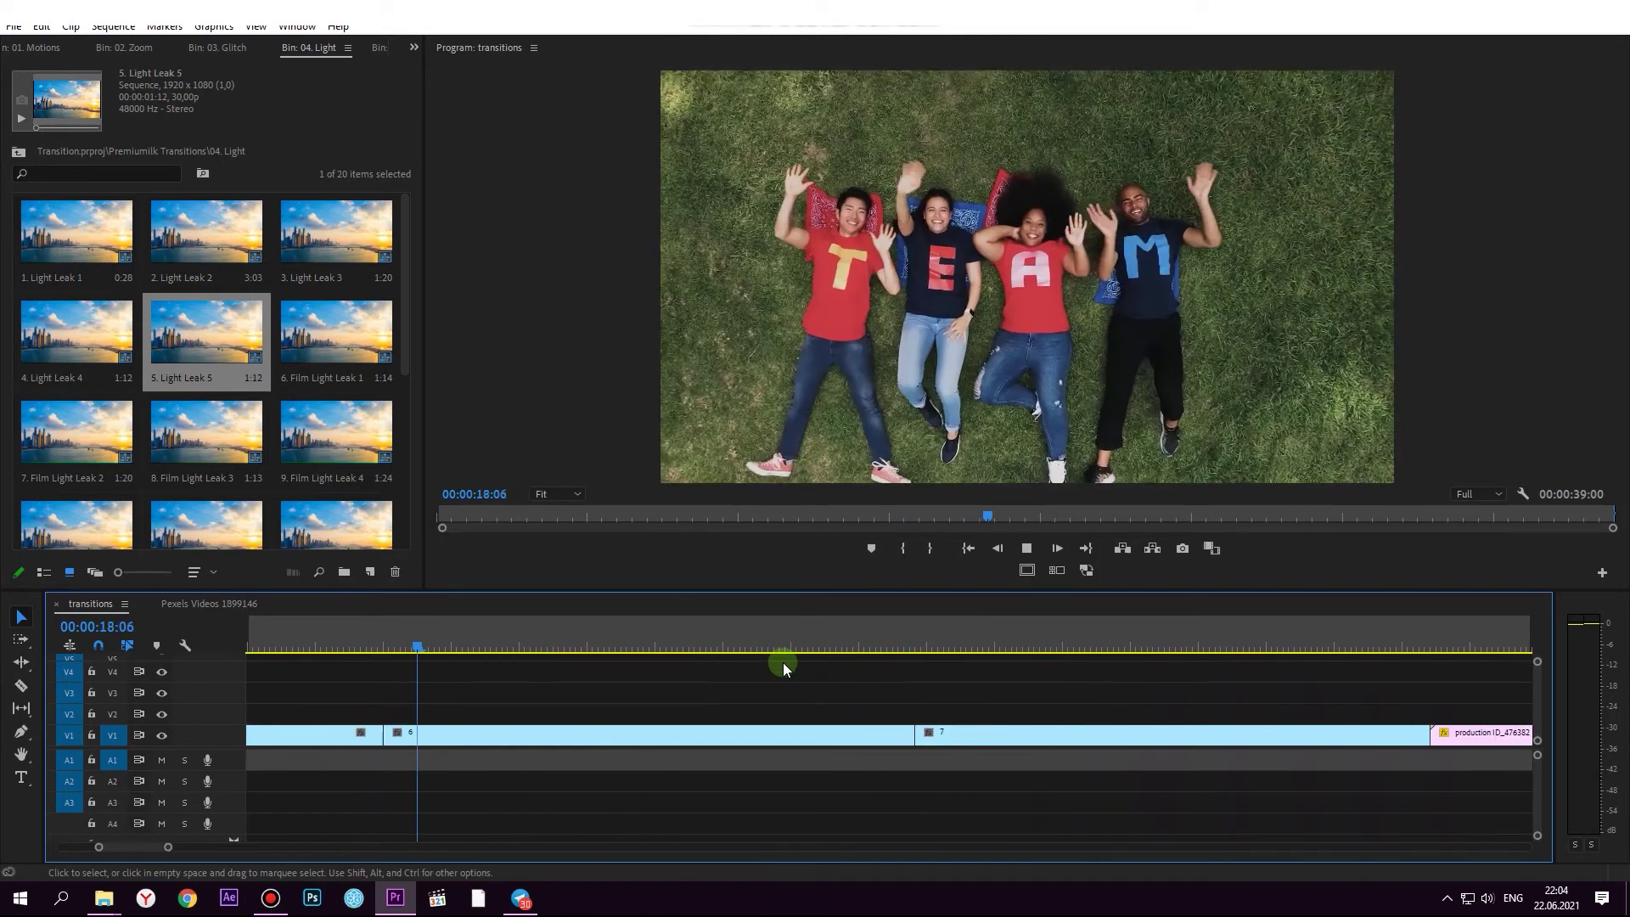
key("space")
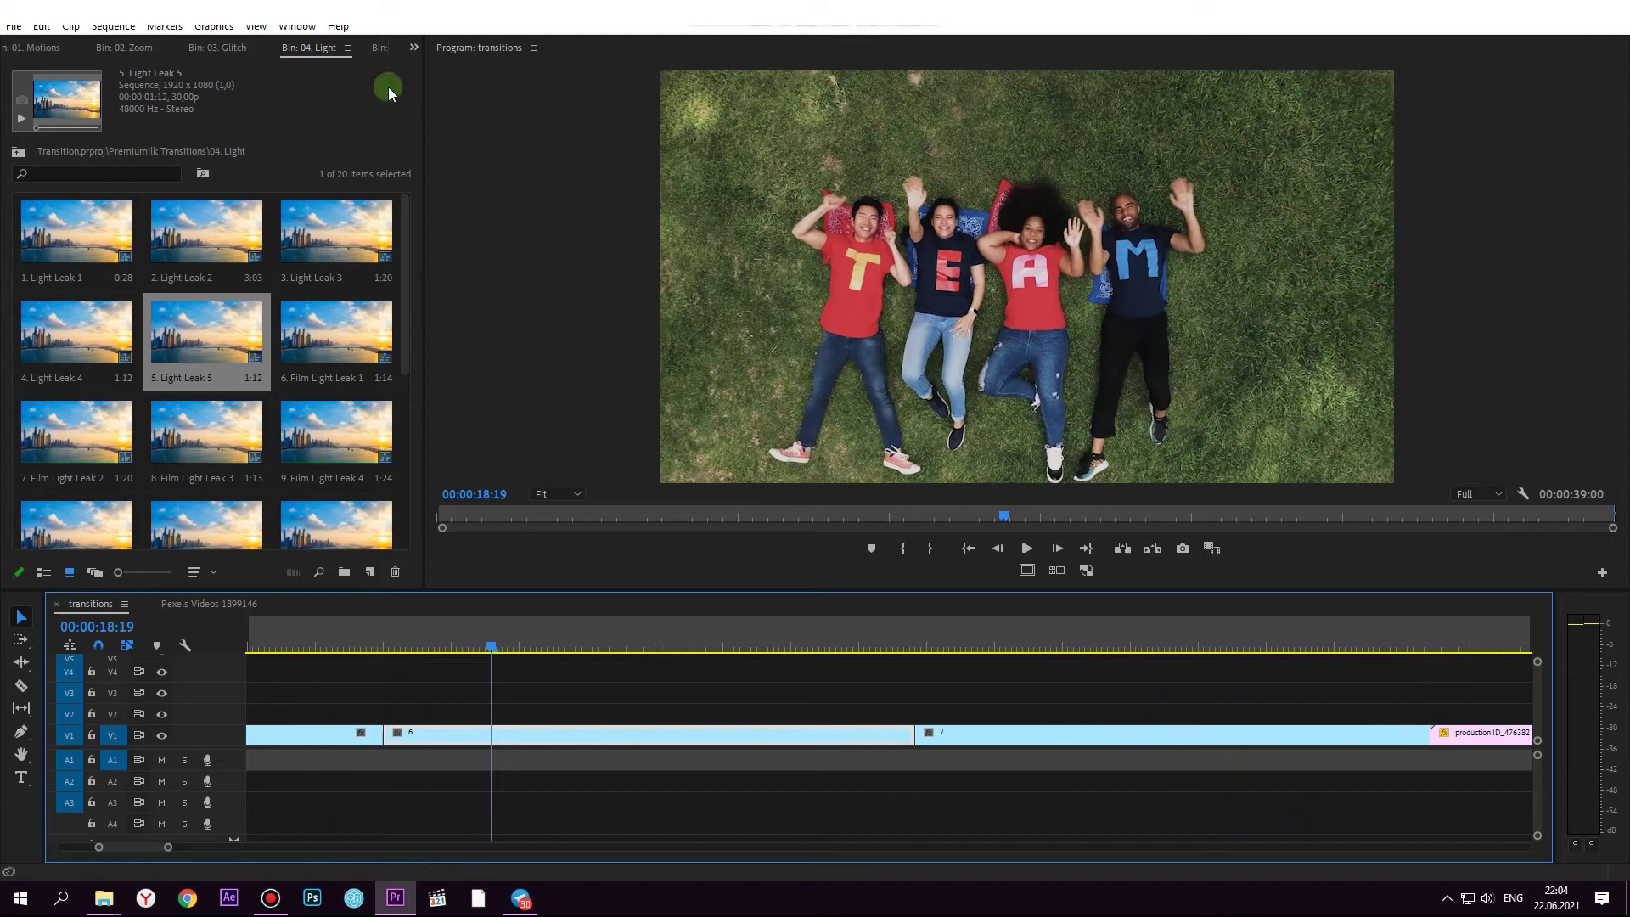
From the 05. Roll bin, place 6. Roll Up-Left over the cut into clip 6, then switch to 06. Spin
left_click(413, 47)
left_click(488, 188)
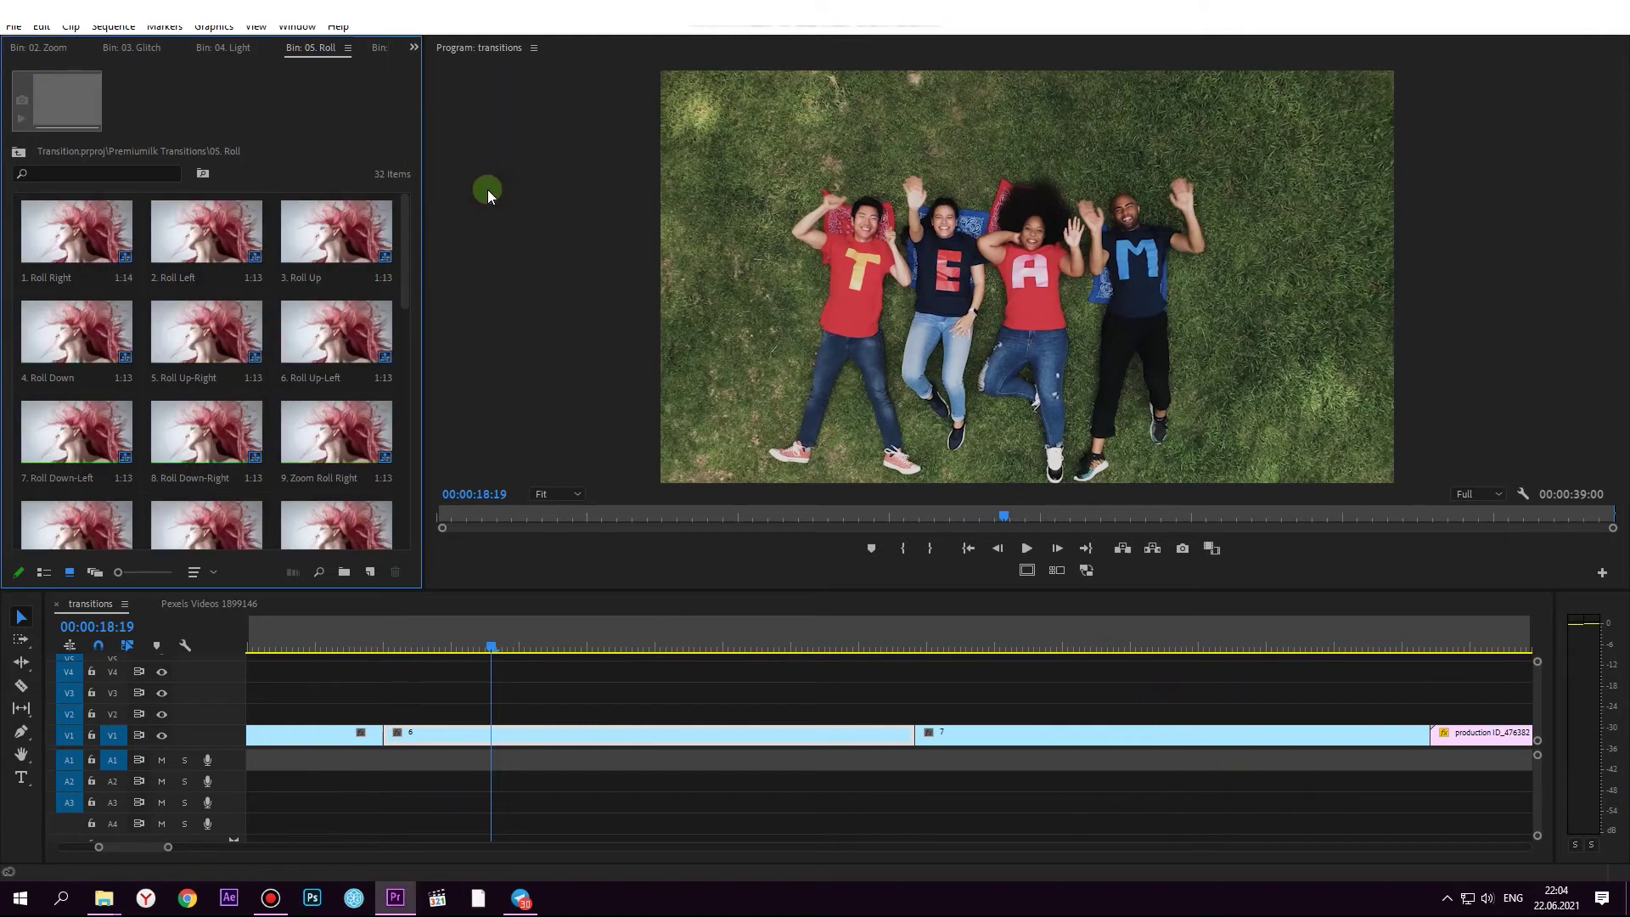
left_click(295, 352)
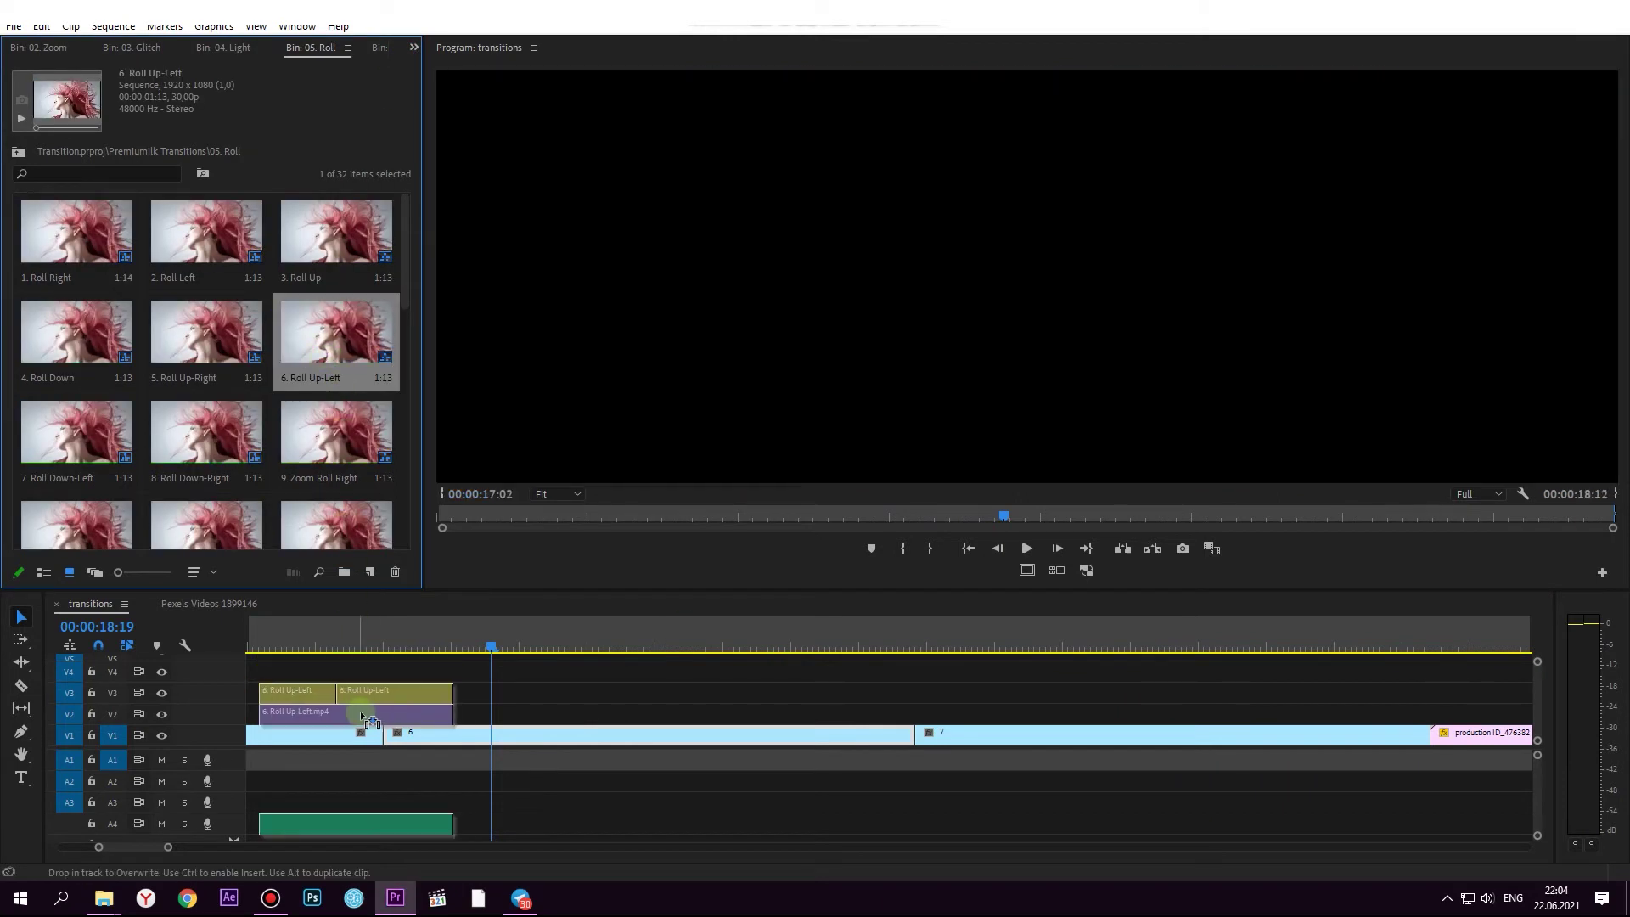
left_click_drag(352, 624, 404, 715)
left_click(471, 641)
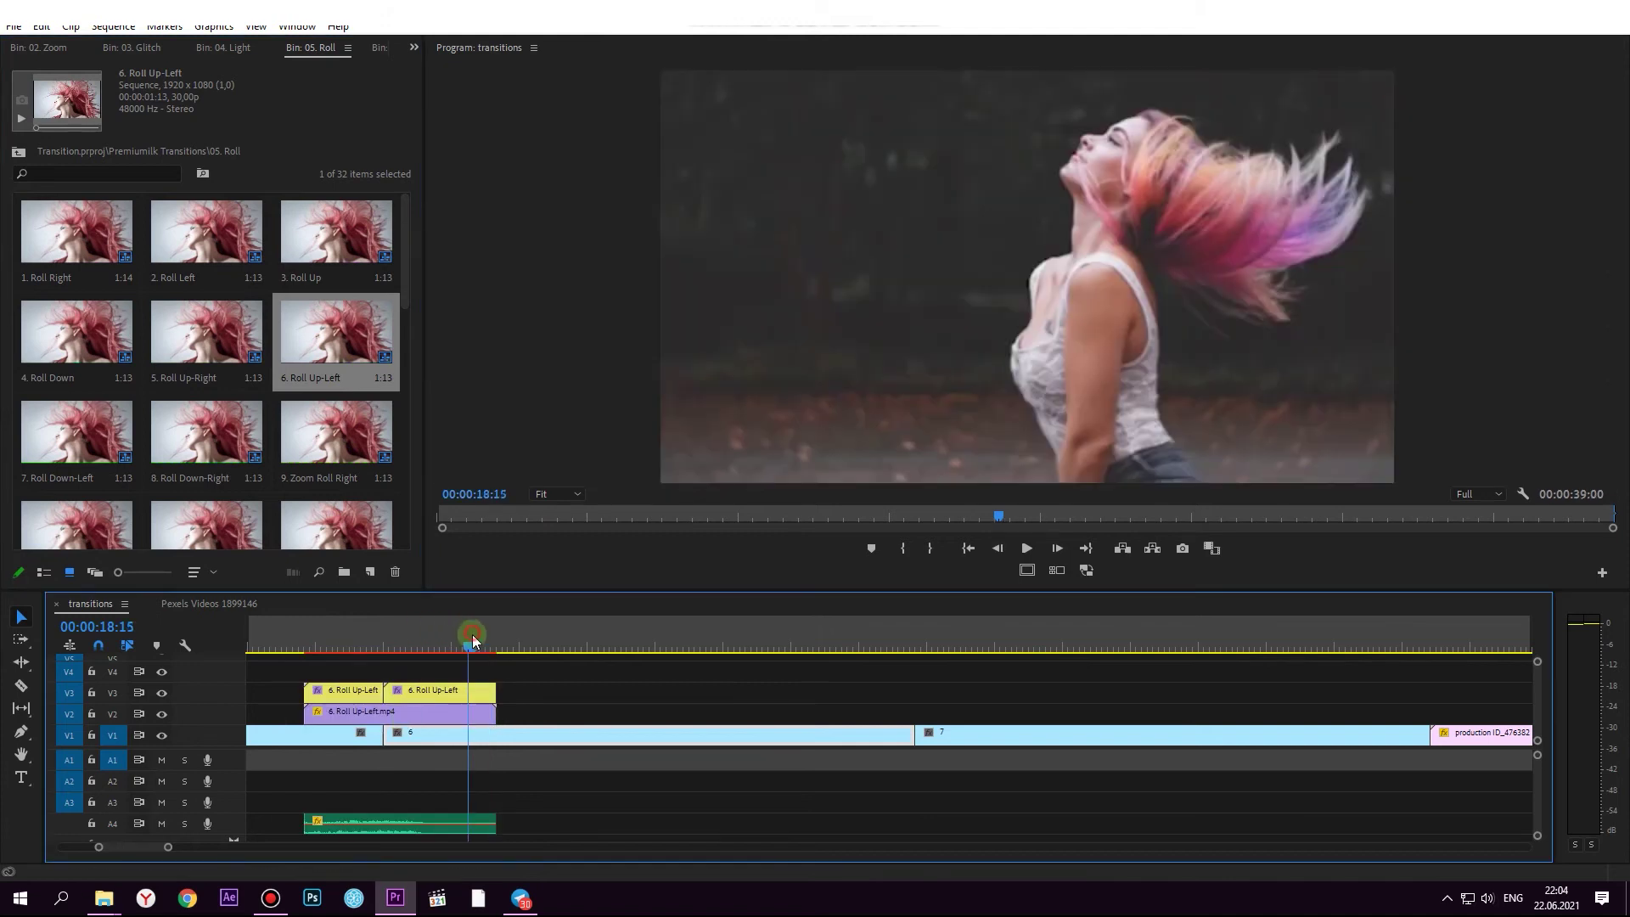
left_click_drag(389, 645, 282, 646)
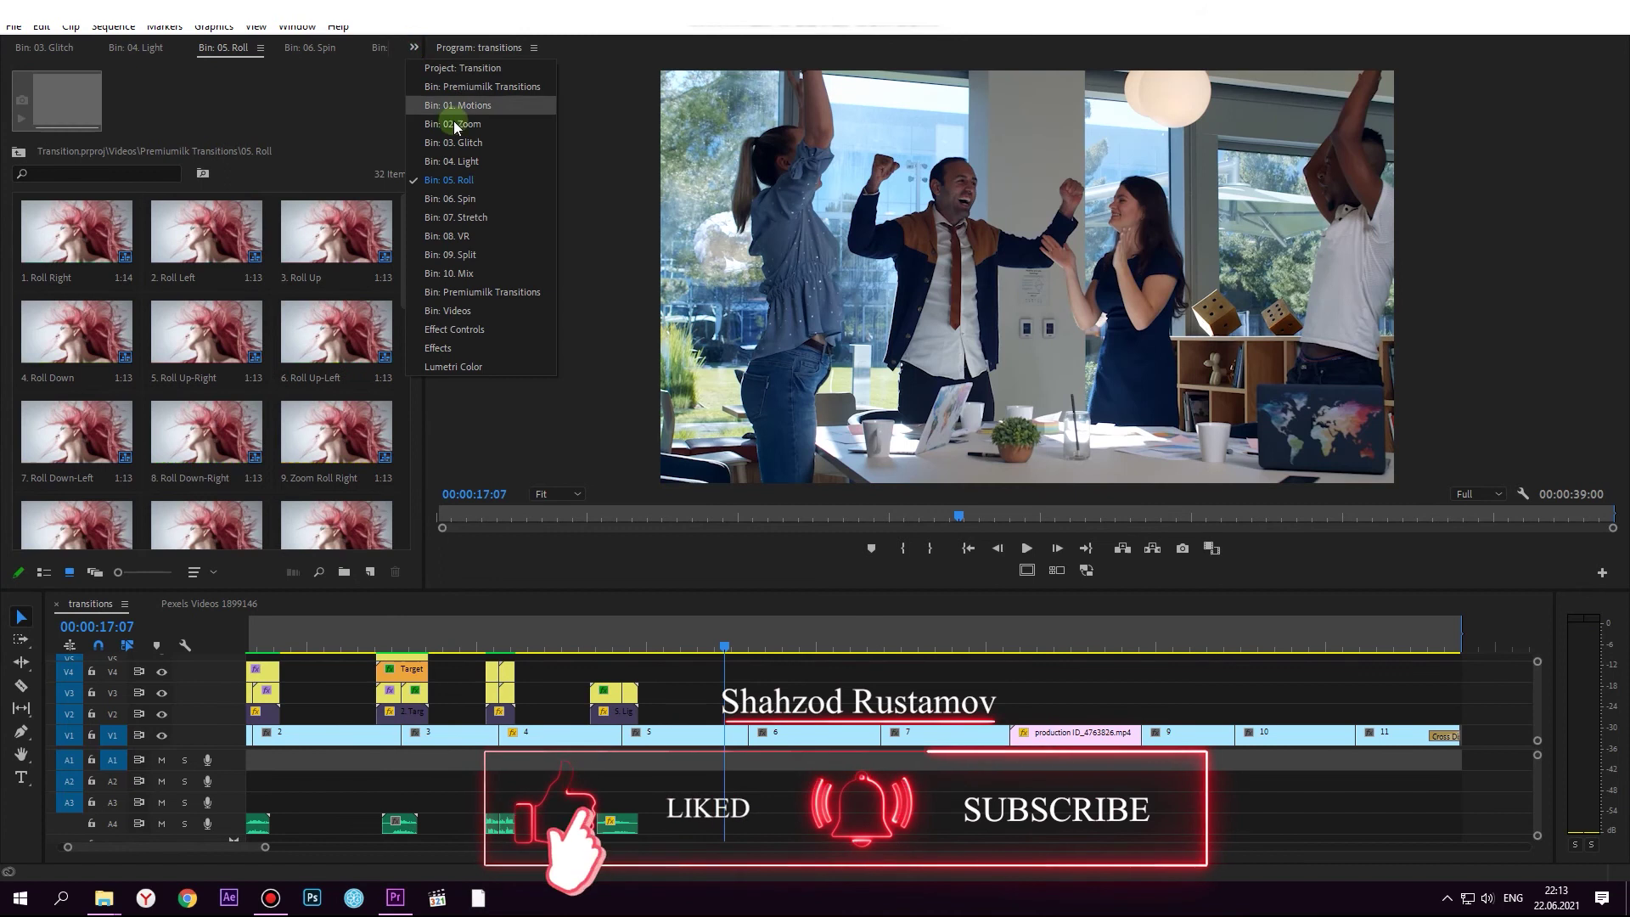
left_click(450, 198)
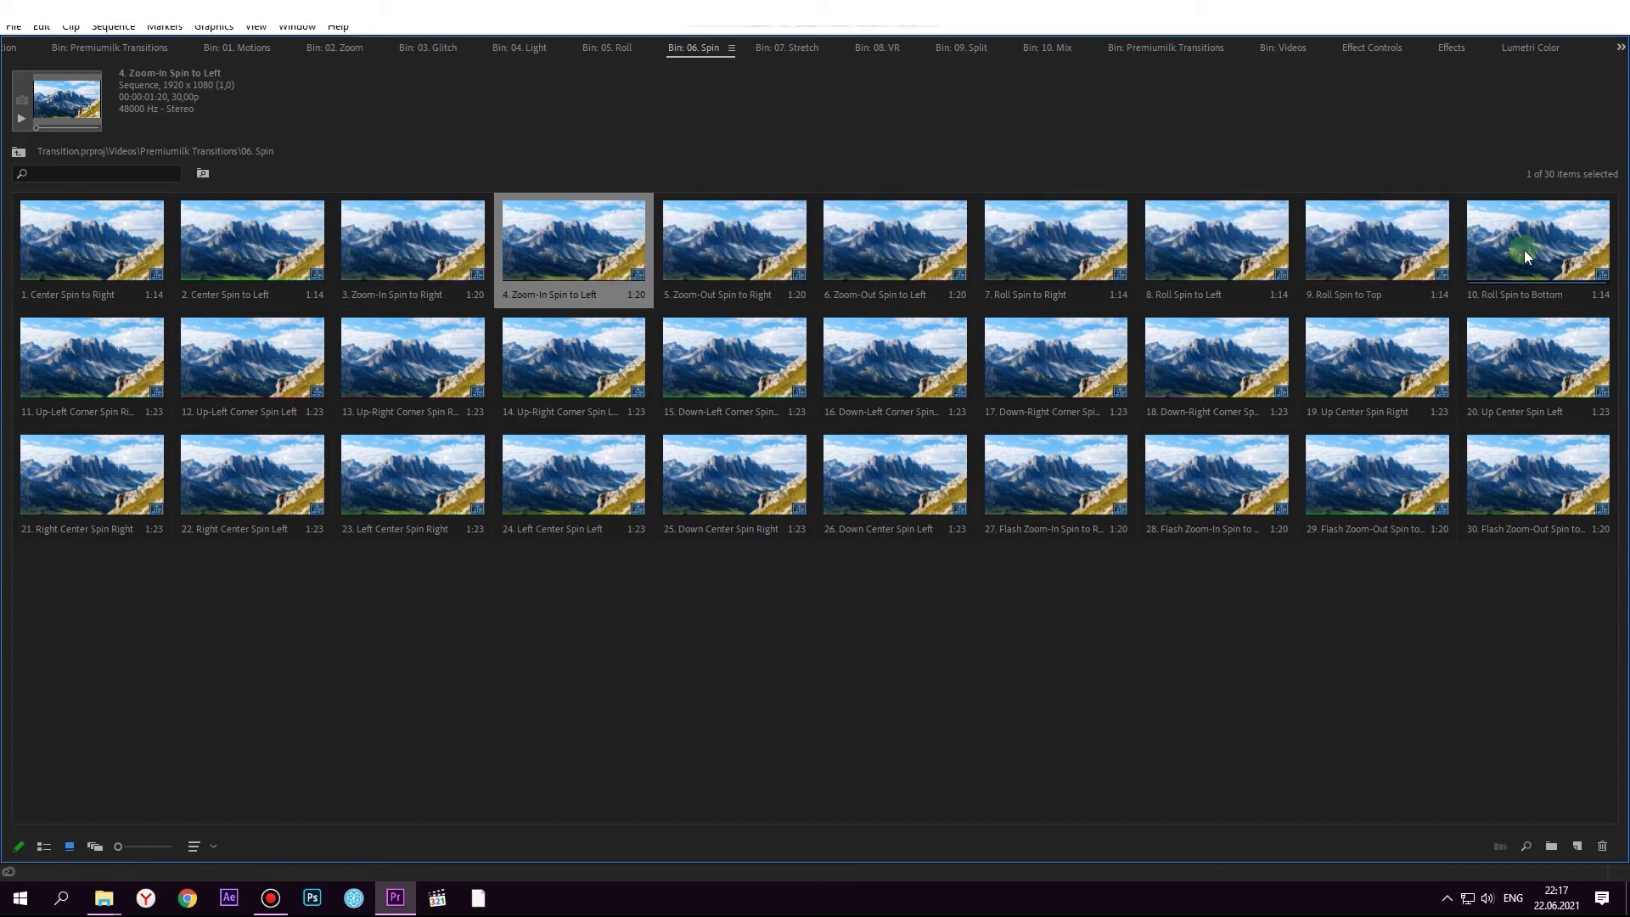
Switch to the 07. Stretch bin and view its presets maximized
key("grave")
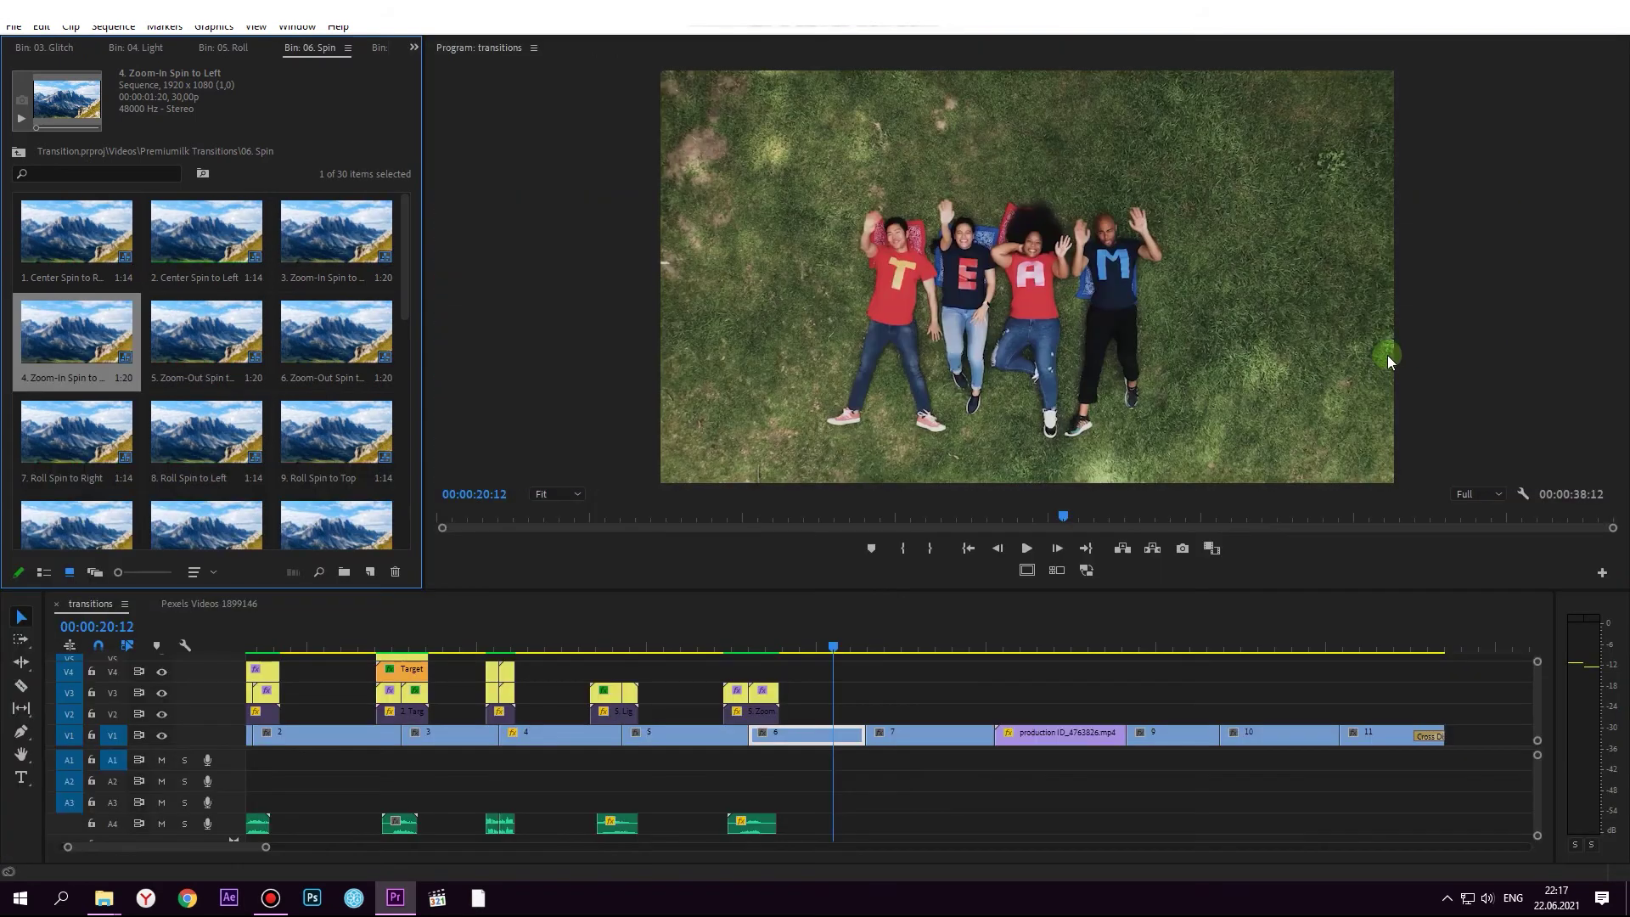
left_click(414, 45)
left_click(477, 216)
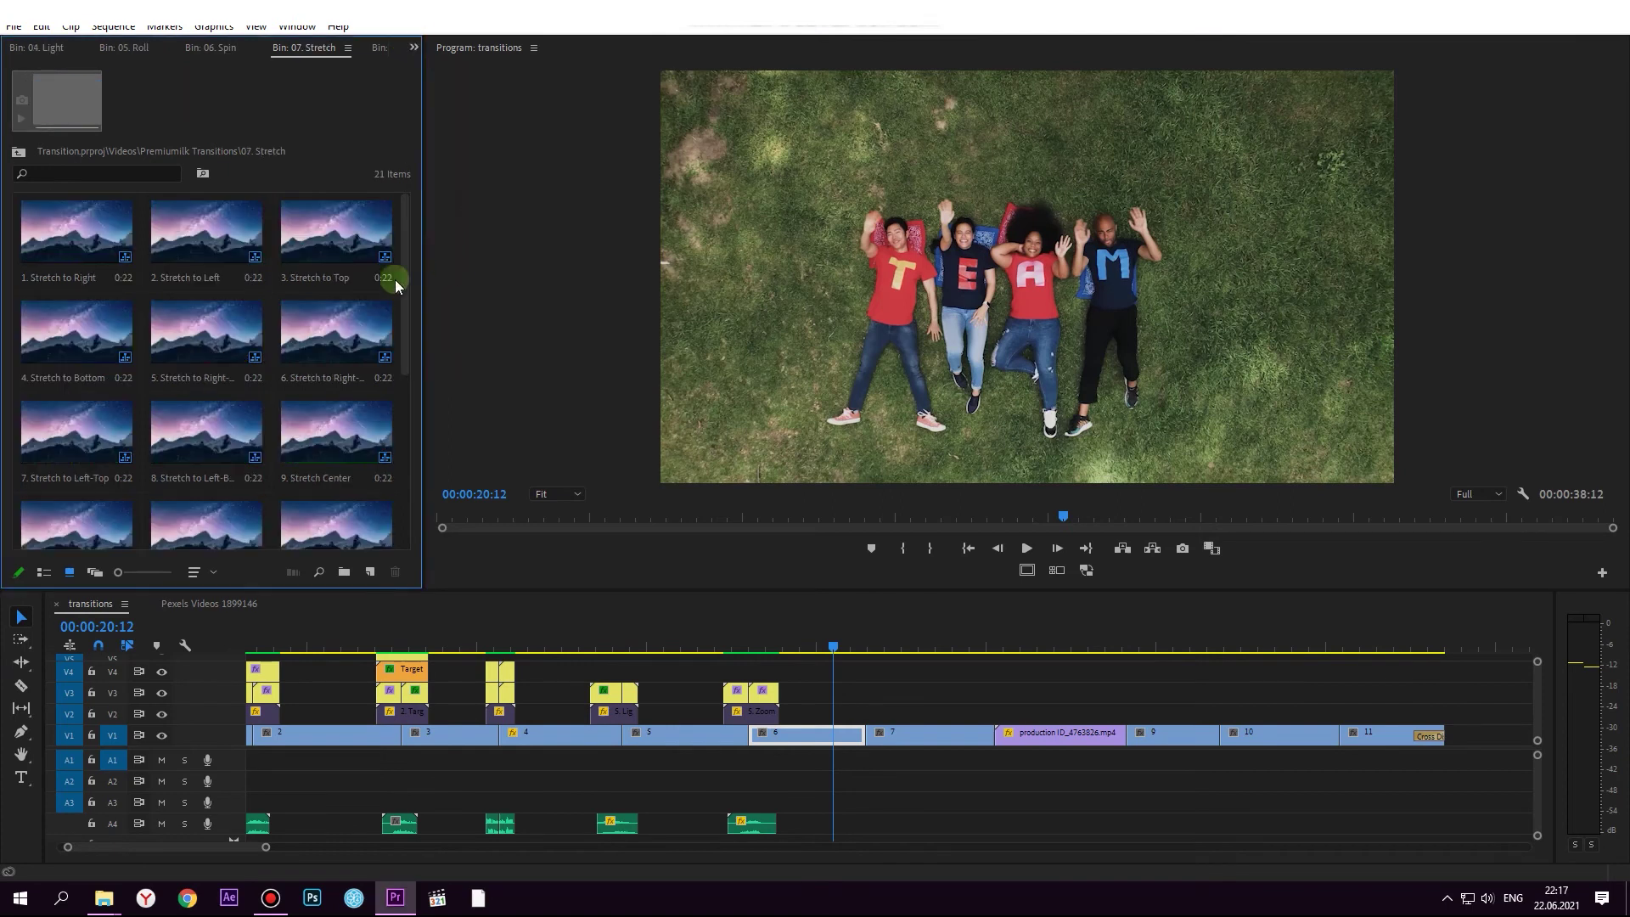
key("grave")
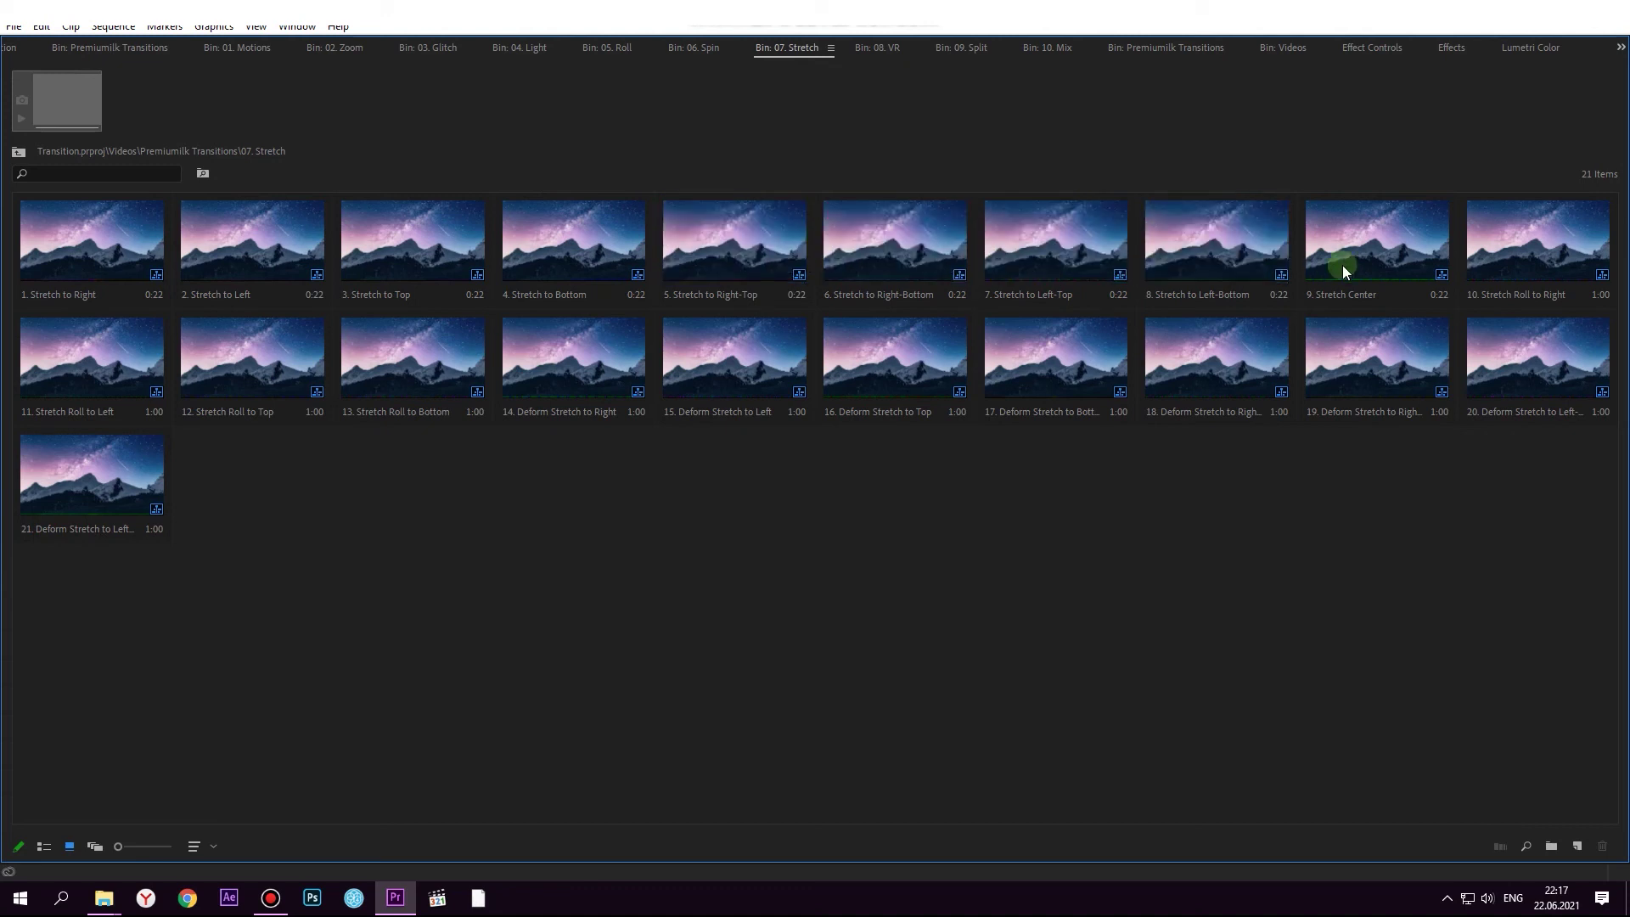
Switch to the 08. VR bin and view its presets maximized
key("grave")
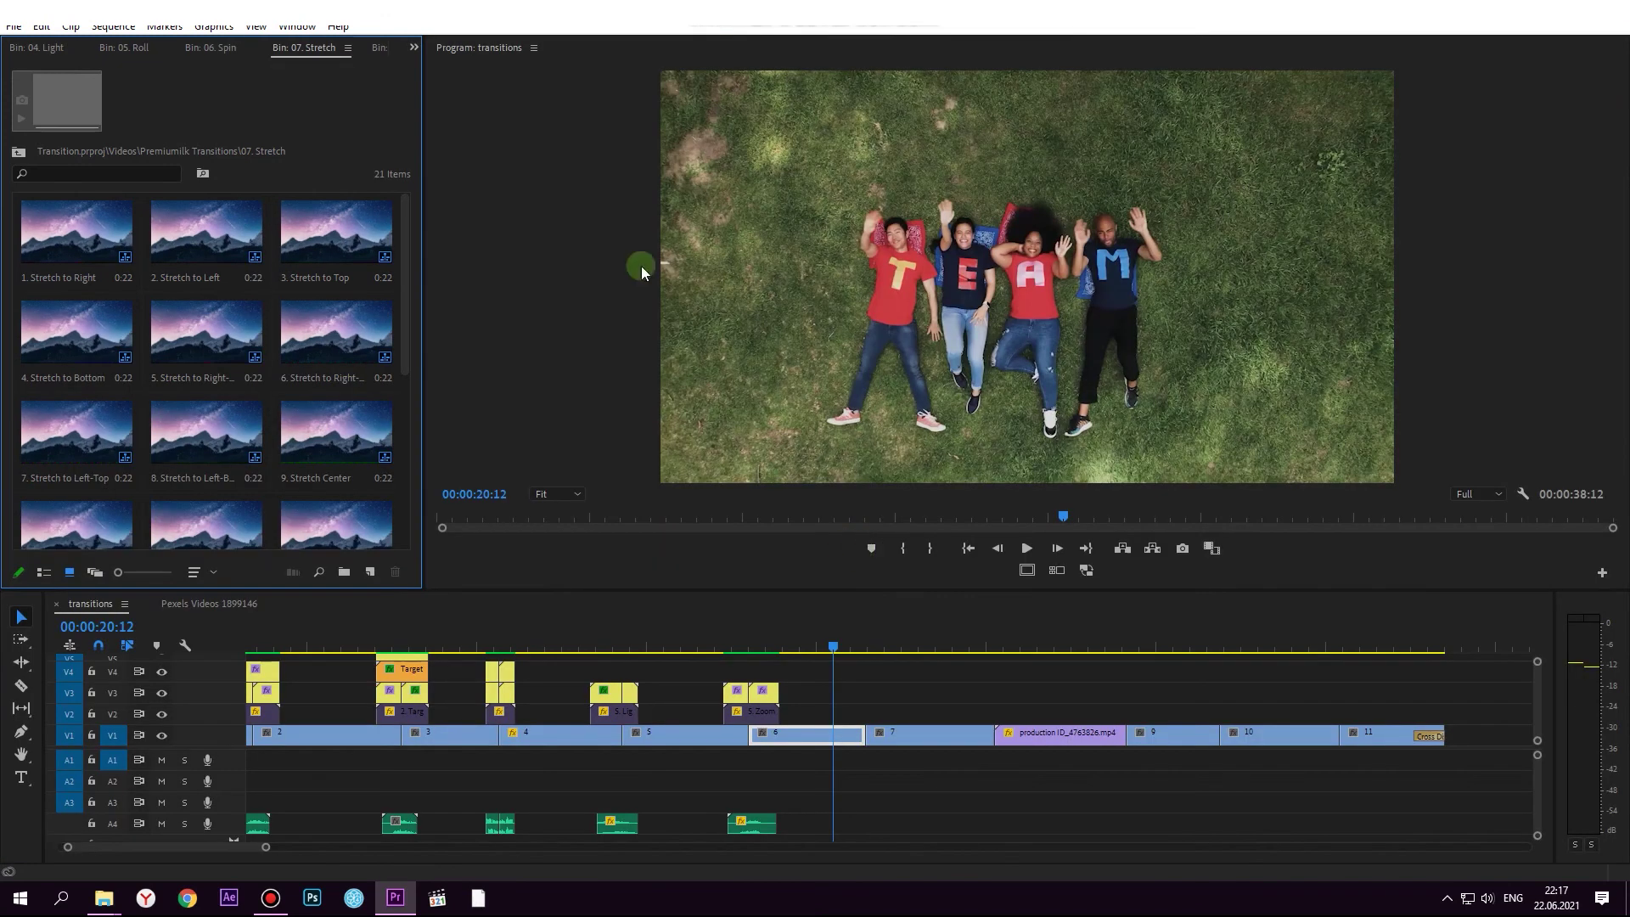
left_click(412, 43)
left_click(488, 251)
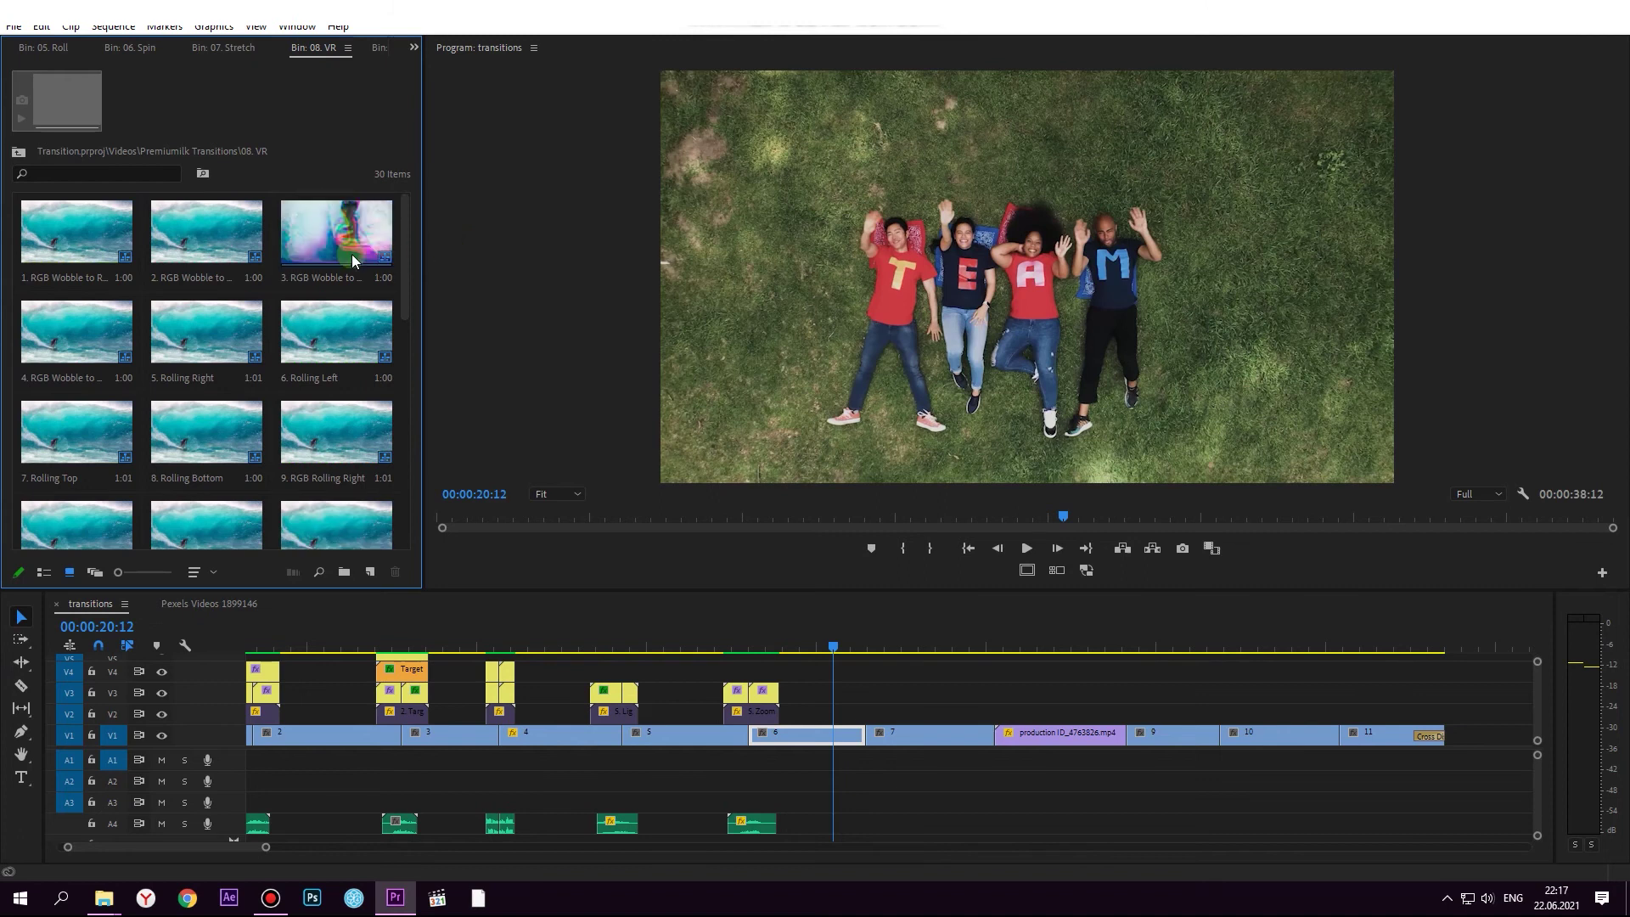
key("grave")
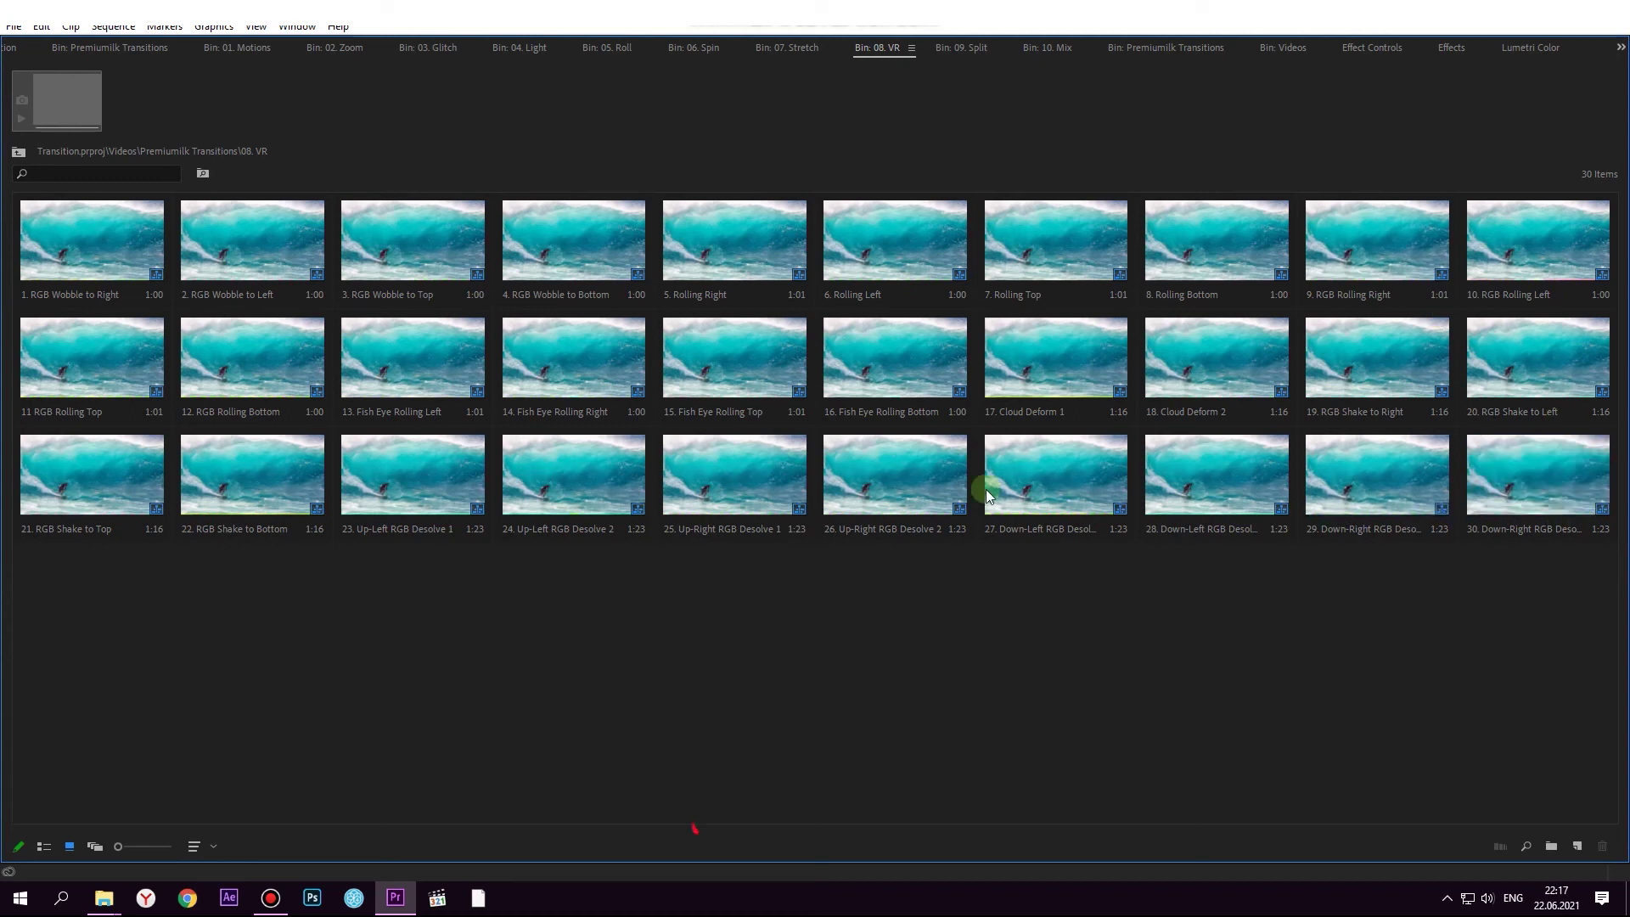
Switch to the 09. Split bin and maximize it to show all 20 presets
key("grave")
left_click(414, 47)
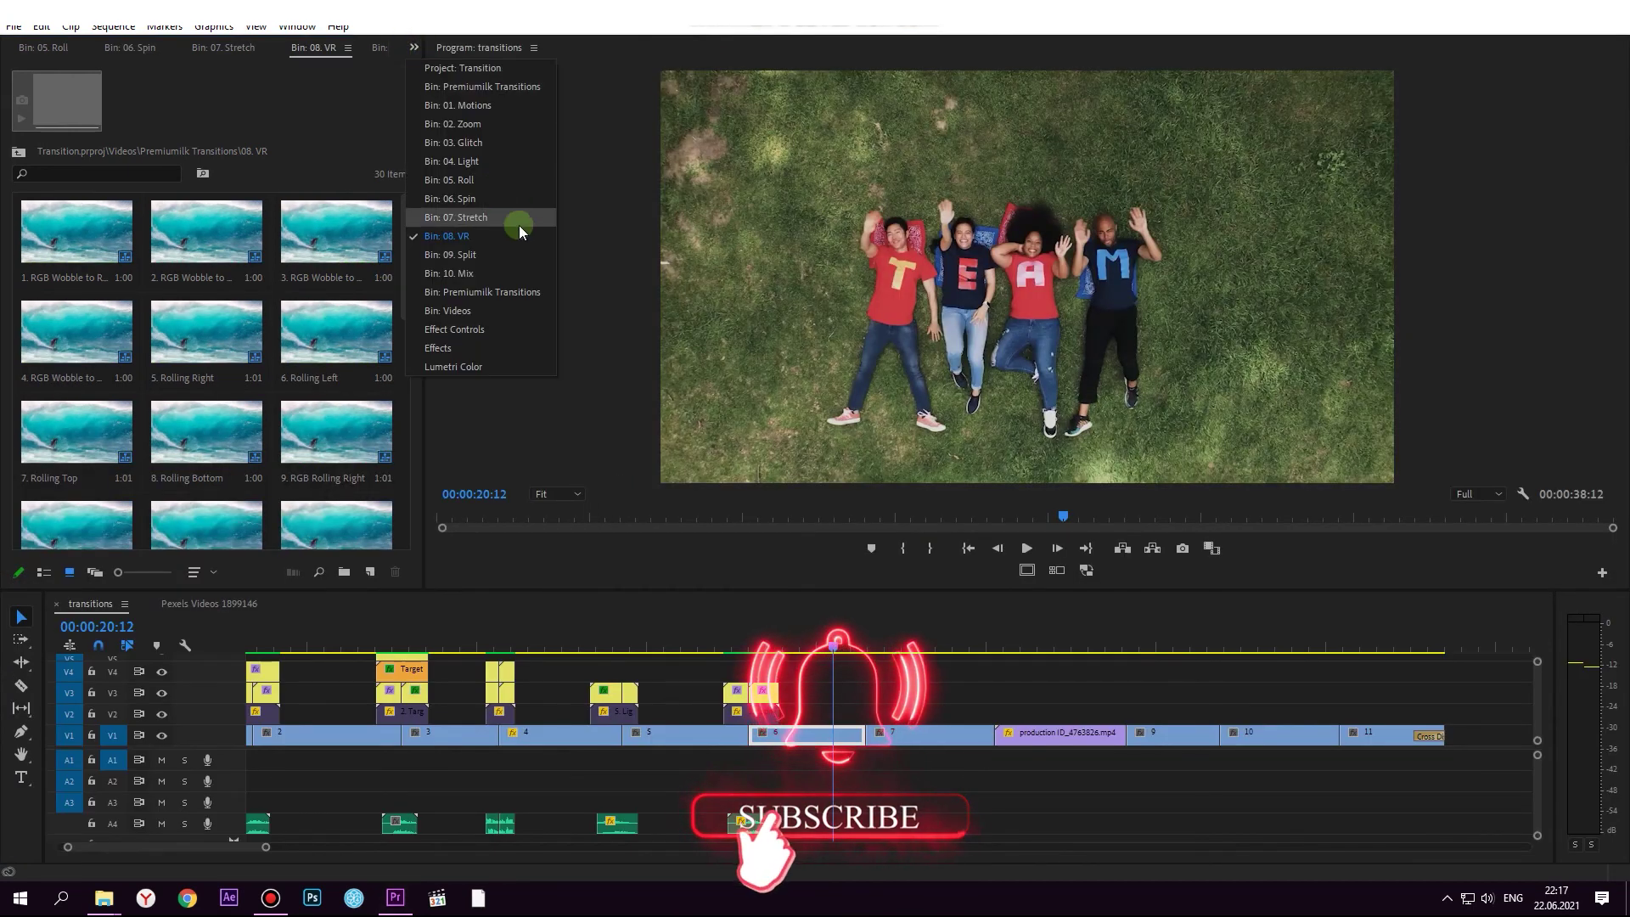
left_click(518, 255)
key("grave")
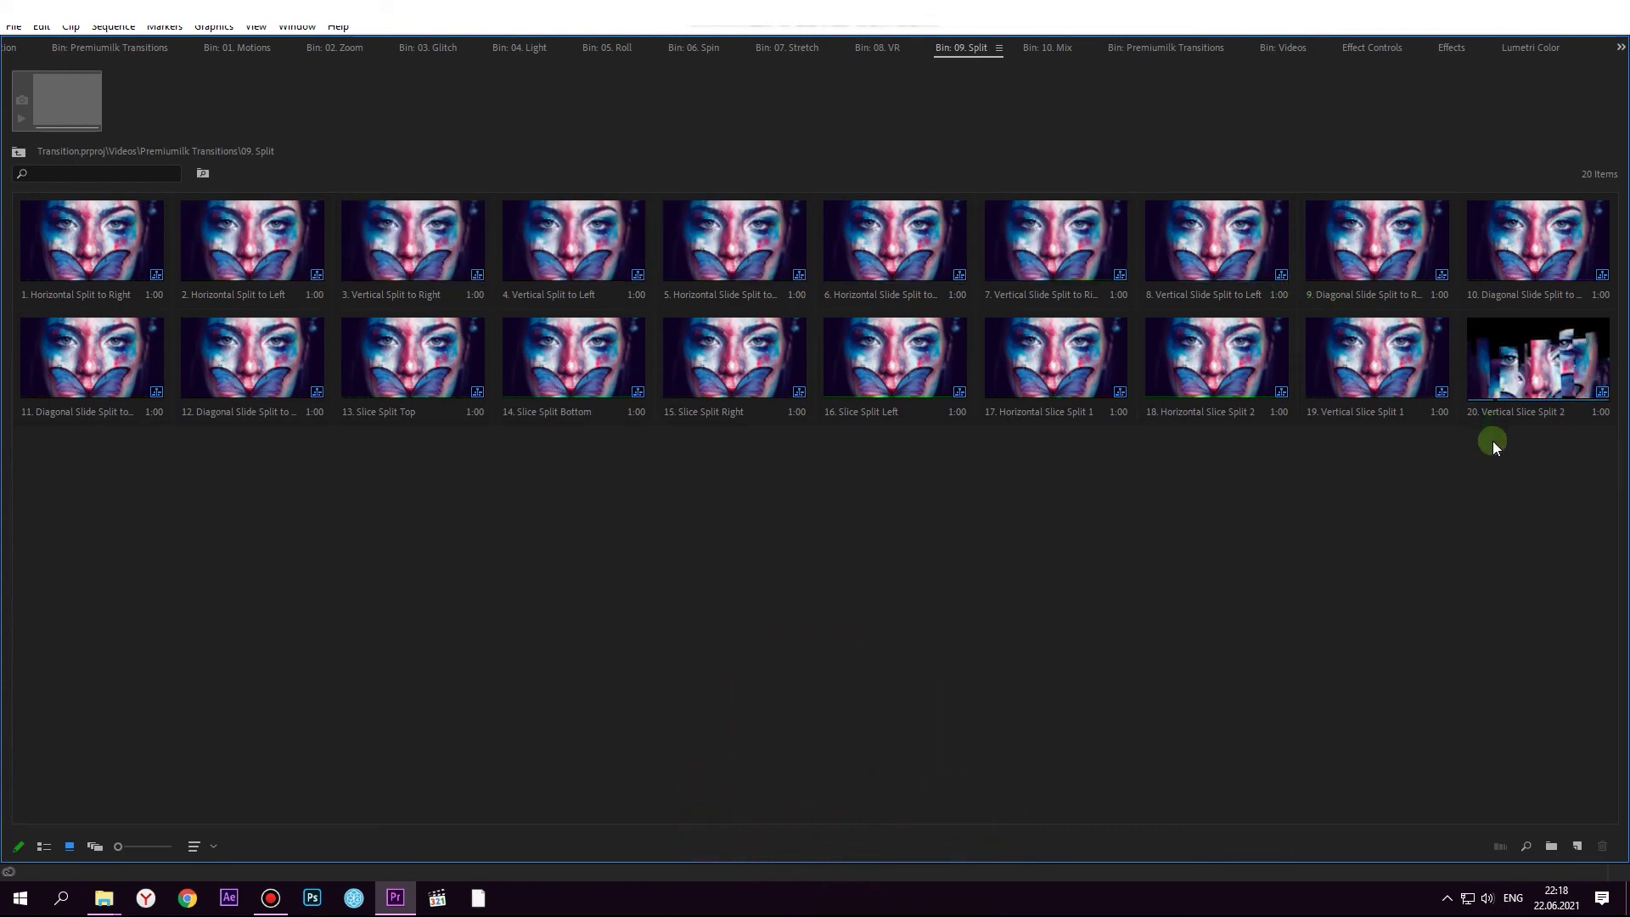
Show the 10. Mix bin maximized and scroll through its 60 transition thumbnails
key("grave")
left_click(412, 48)
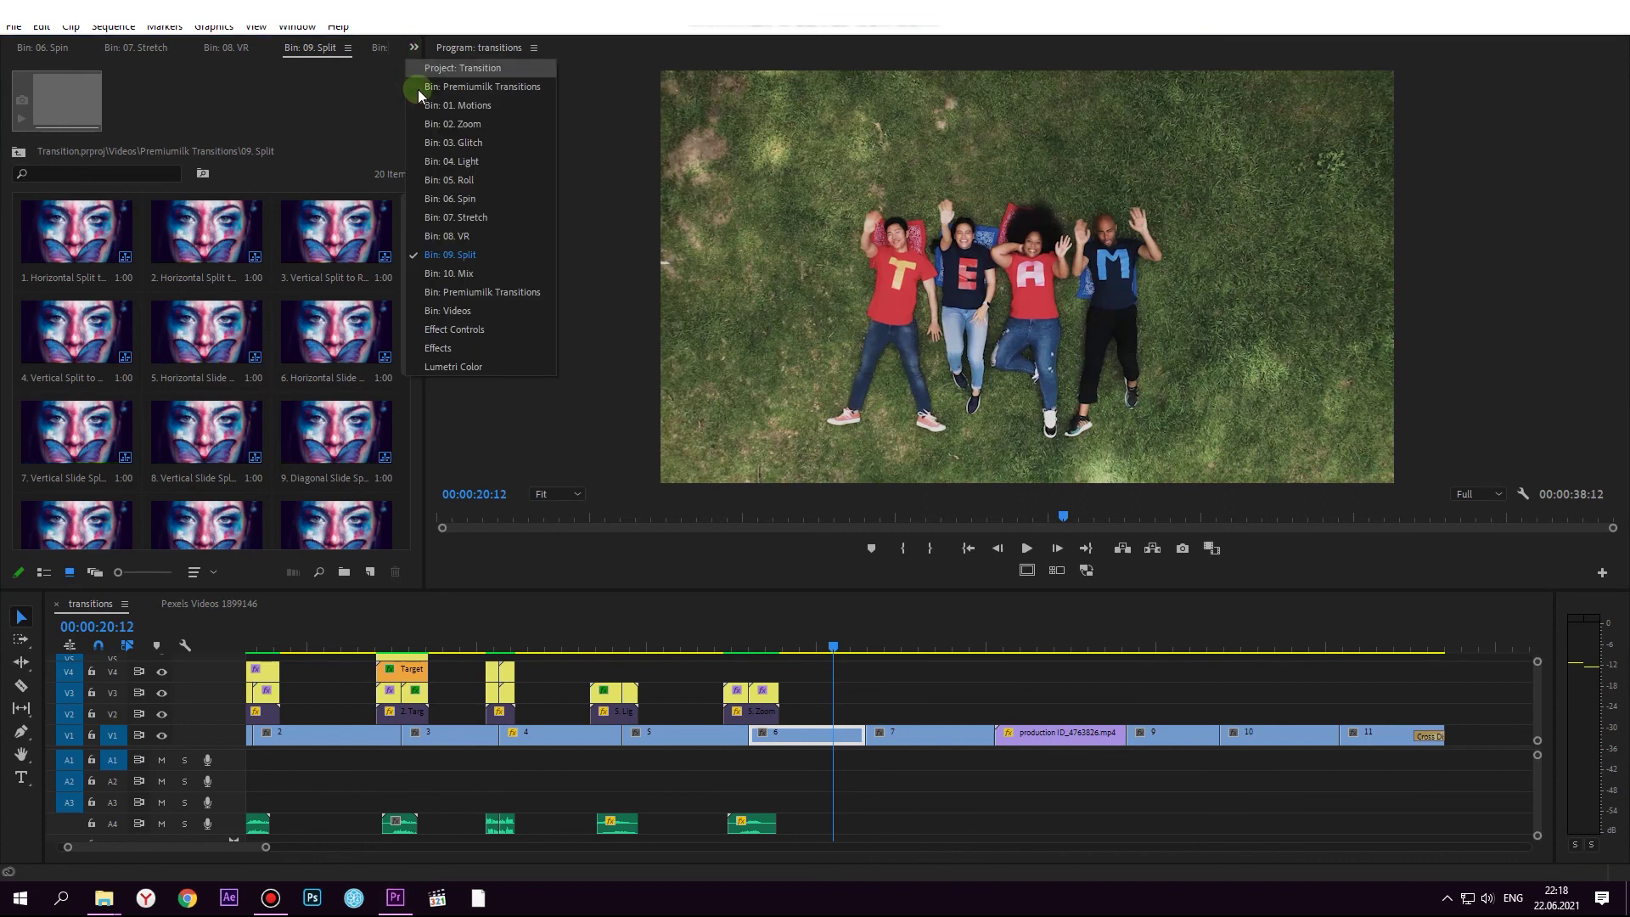
left_click(457, 268)
key("grave")
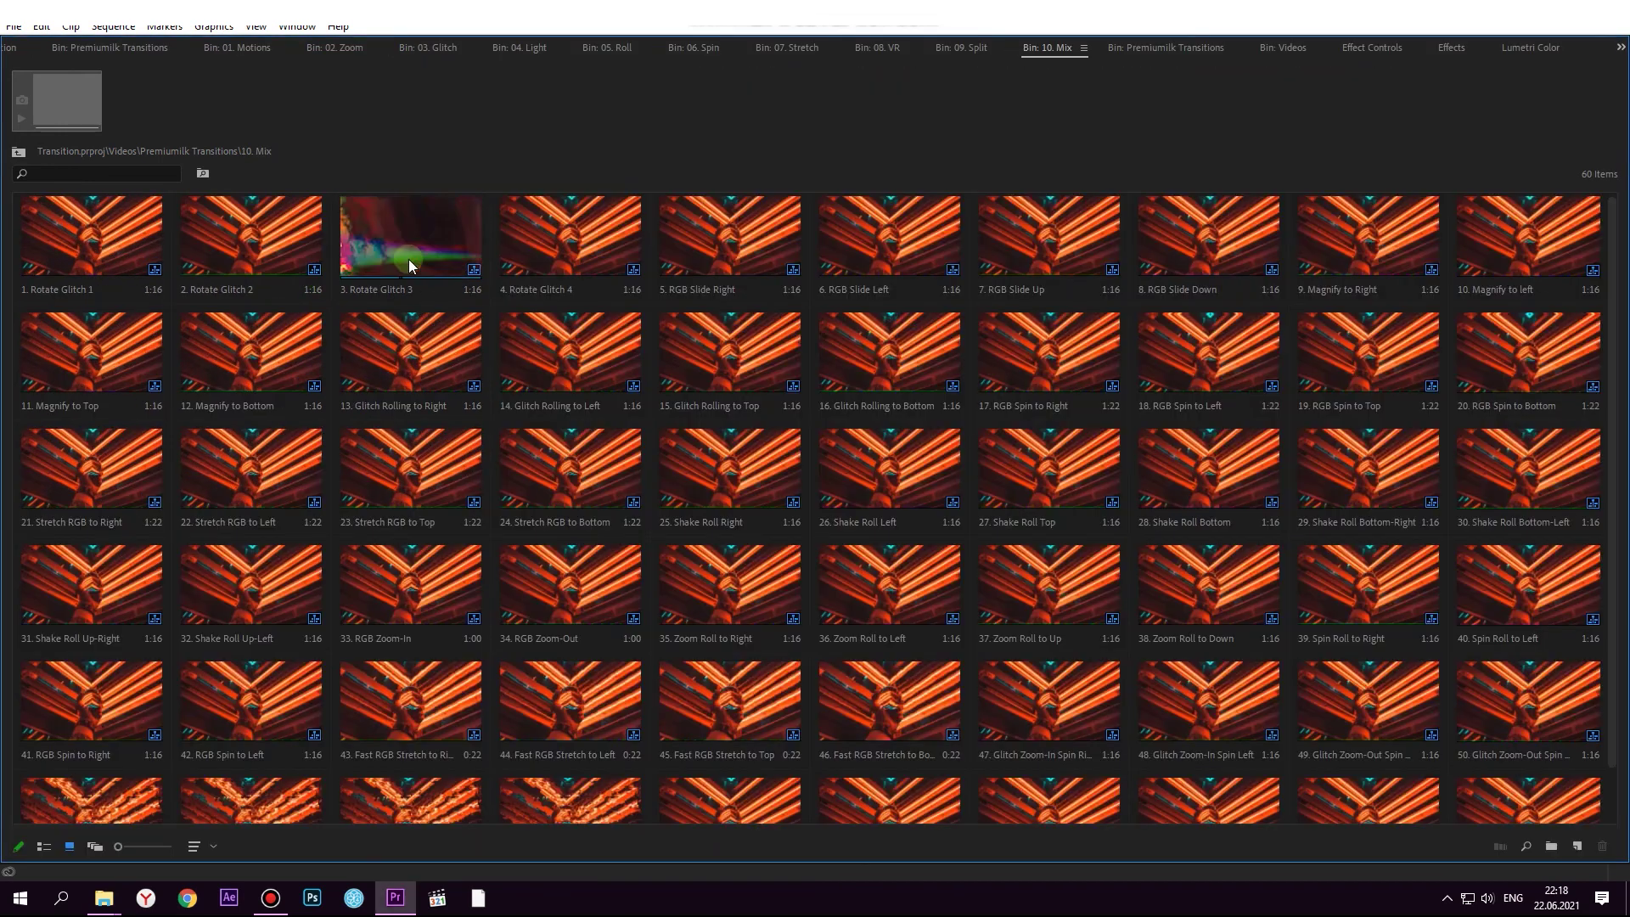
scroll(777, 316, "down", 2)
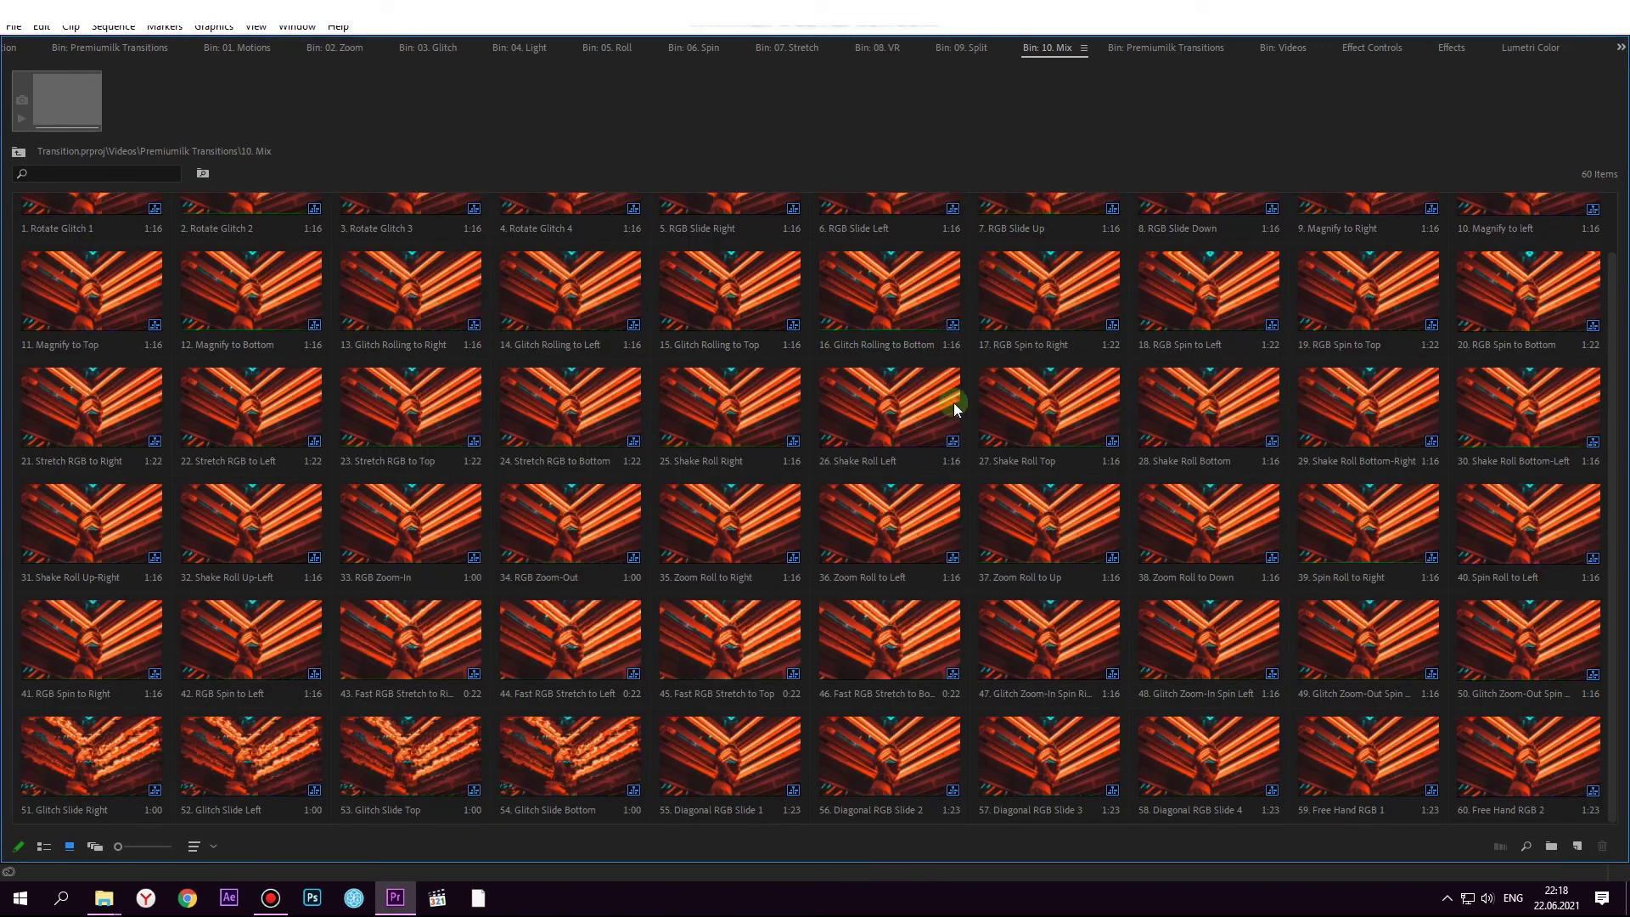